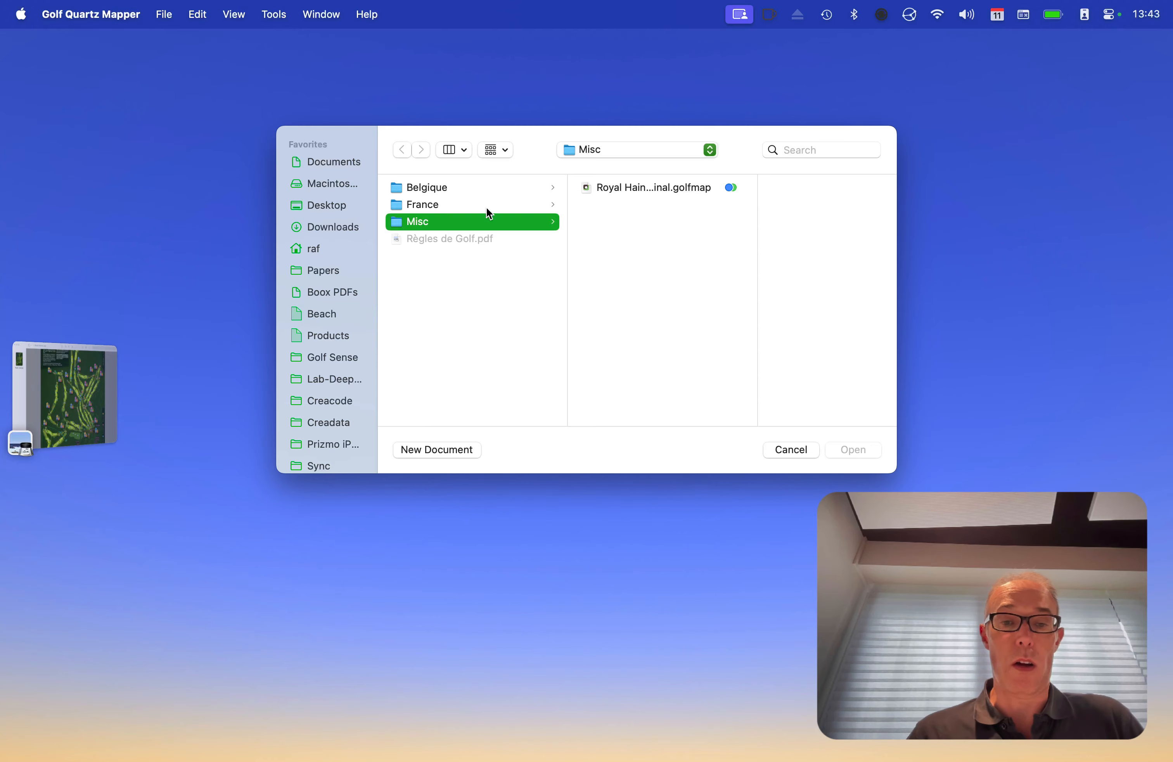
# Create a new untitled course map in a moved, enlarged window, then bring up Royal Hainaut.jpg in Preview
pyautogui.click(171, 19)
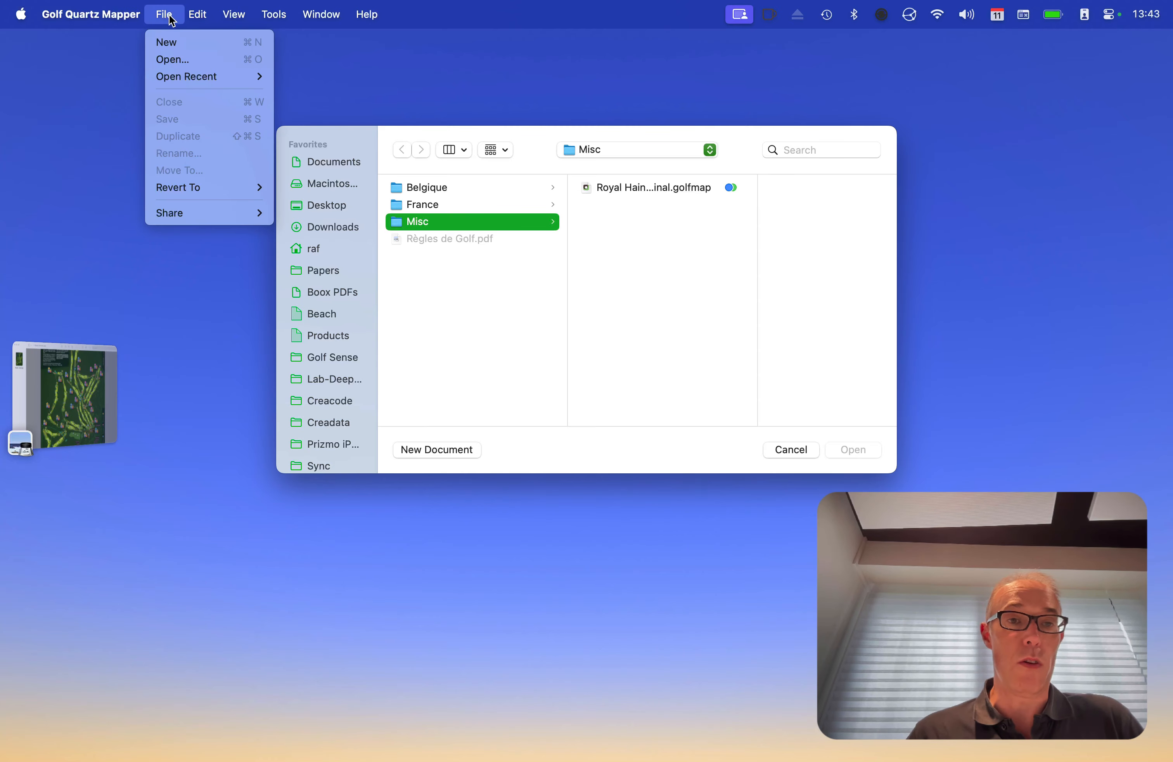
pyautogui.click(173, 39)
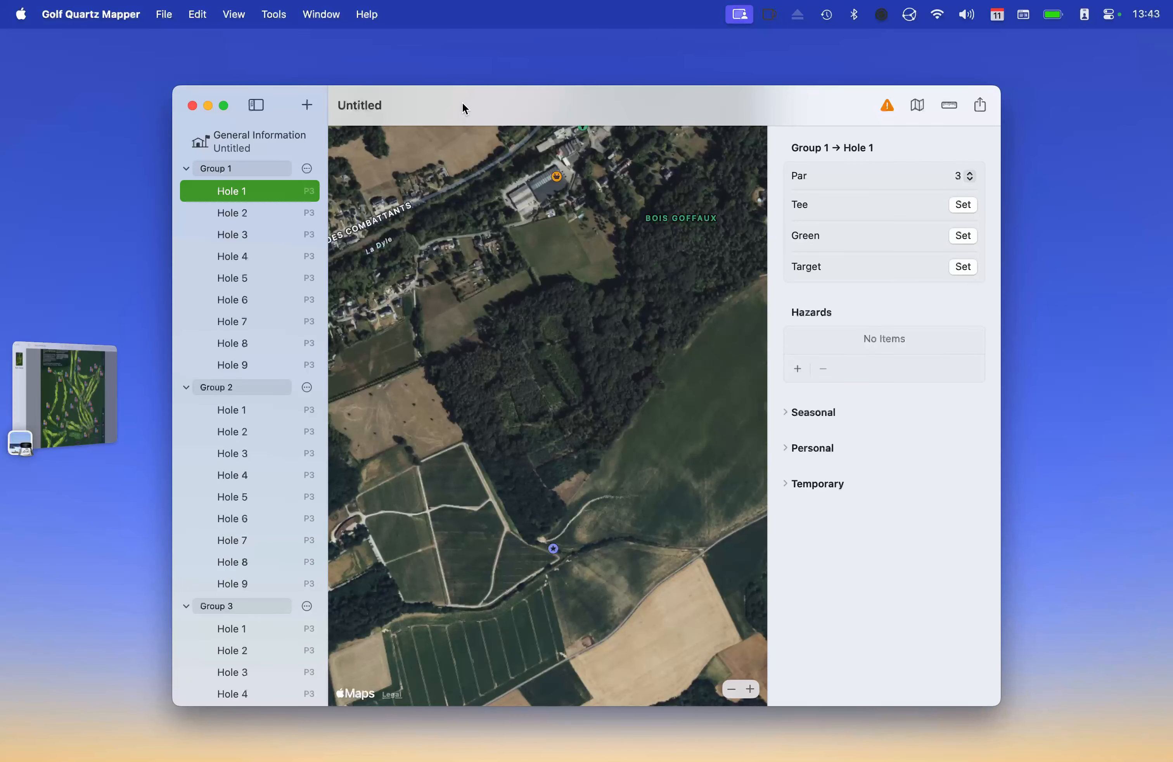
pyautogui.moveTo(282, 88); pyautogui.dragTo(243, 47)
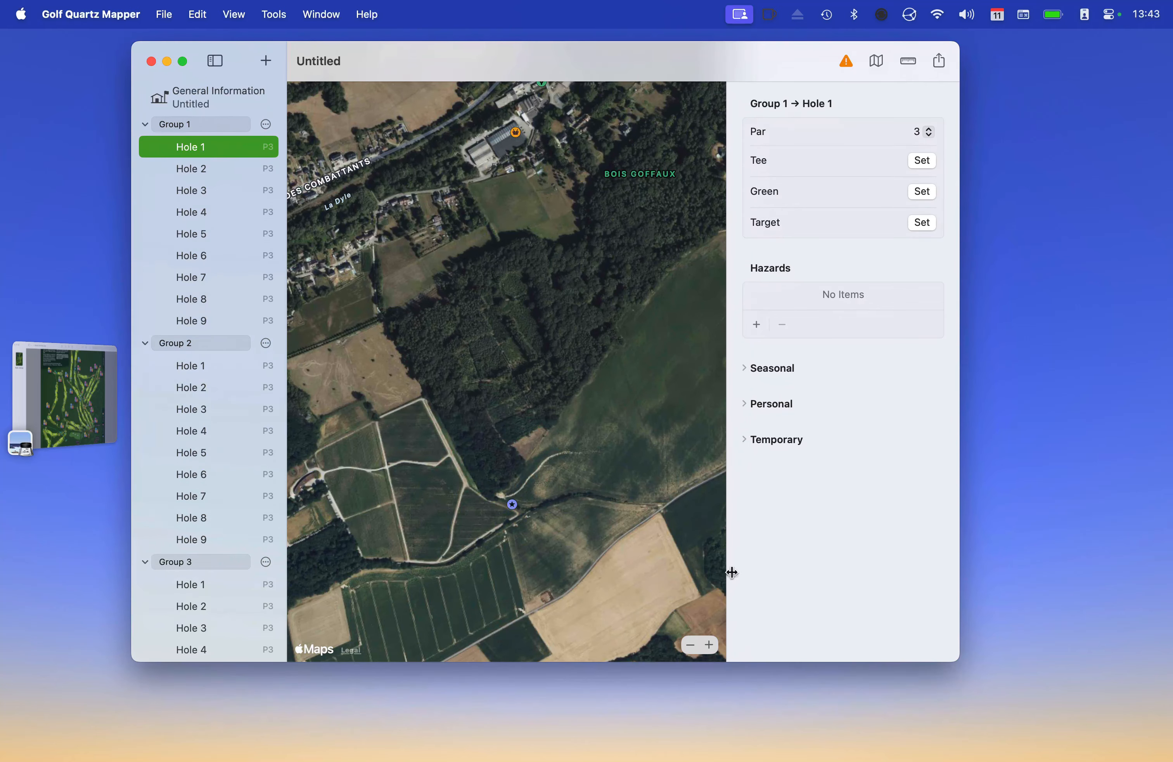
pyautogui.moveTo(956, 659); pyautogui.dragTo(1097, 733)
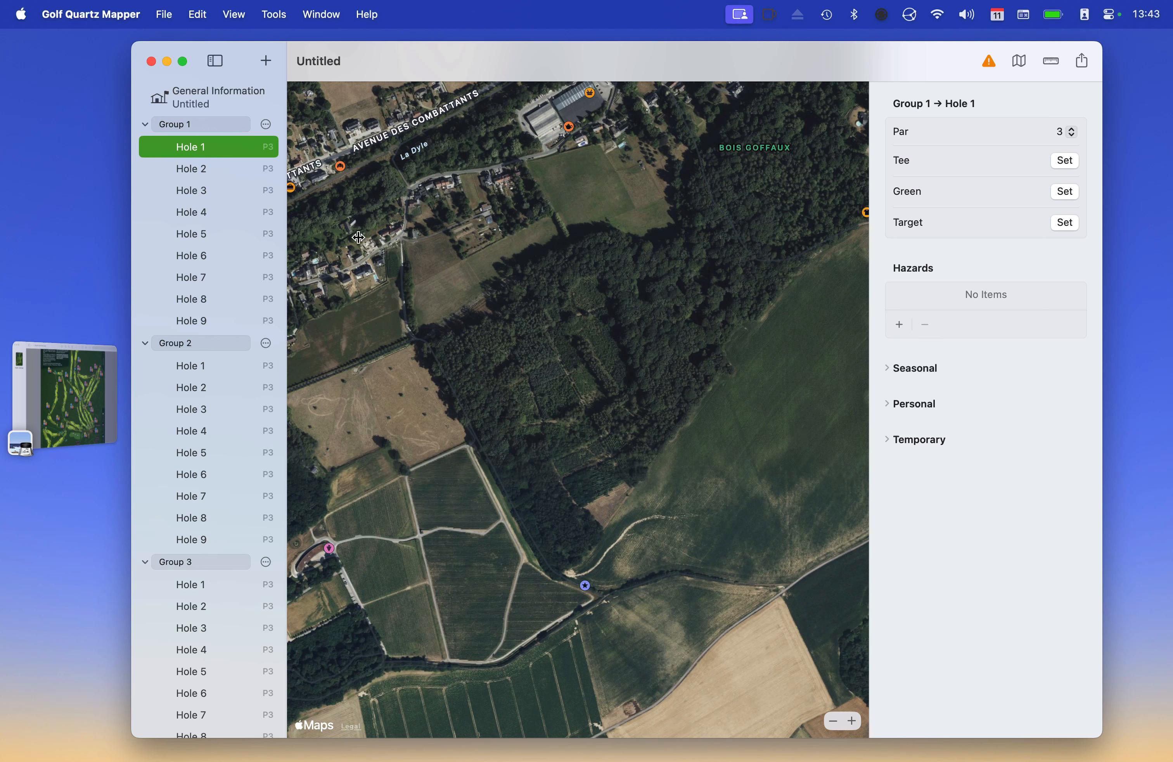
pyautogui.click(75, 380)
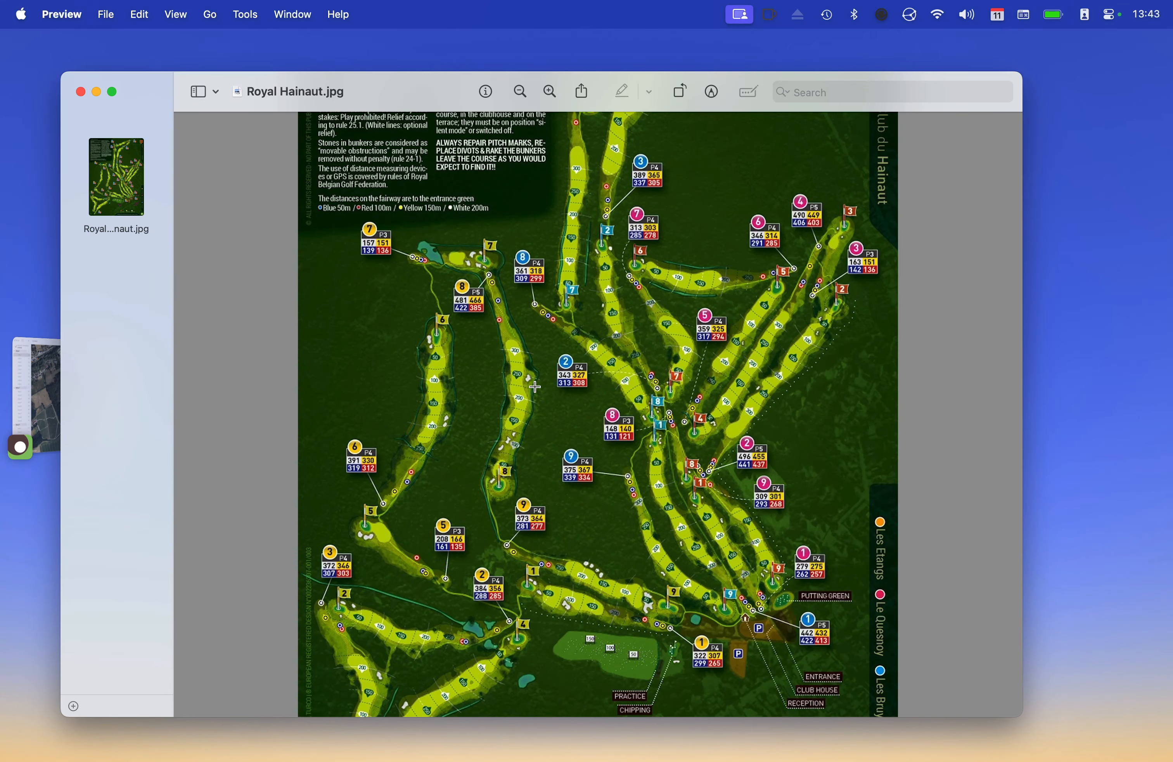
# Rotate the Royal Hainaut.jpg plan a quarter turn left to landscape, then return to the course map
pyautogui.scroll(-5, 535, 386)
pyautogui.scroll(10, 534, 386)
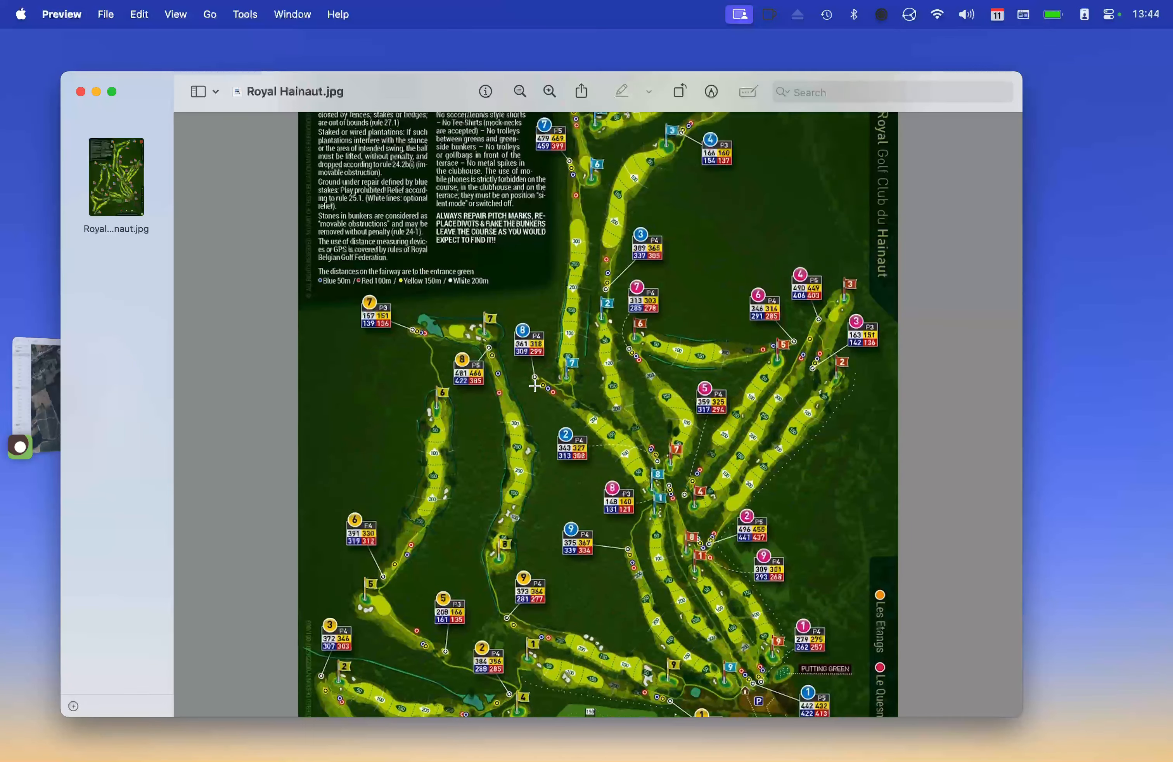
pyautogui.scroll(-10, 535, 386)
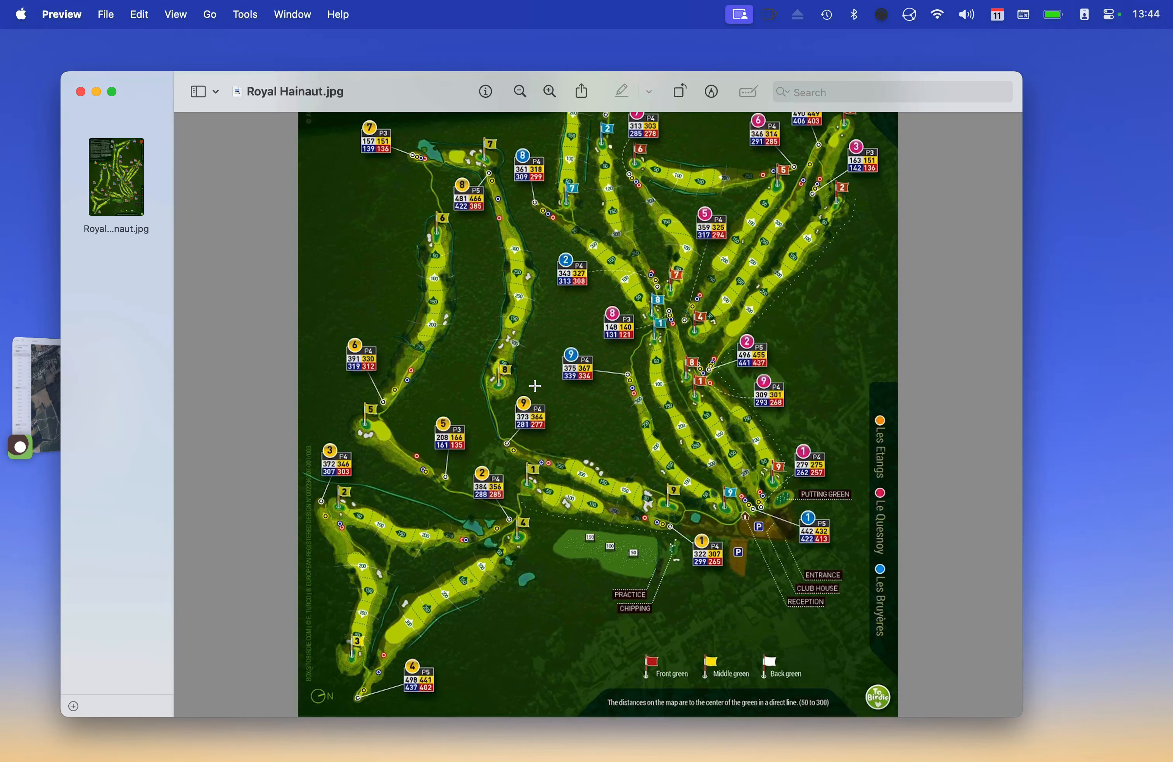
pyautogui.scroll(10, 532, 388)
pyautogui.scroll(-10, 529, 388)
pyautogui.press('super+r')
pyautogui.press('super+r')
pyautogui.press('super+r')
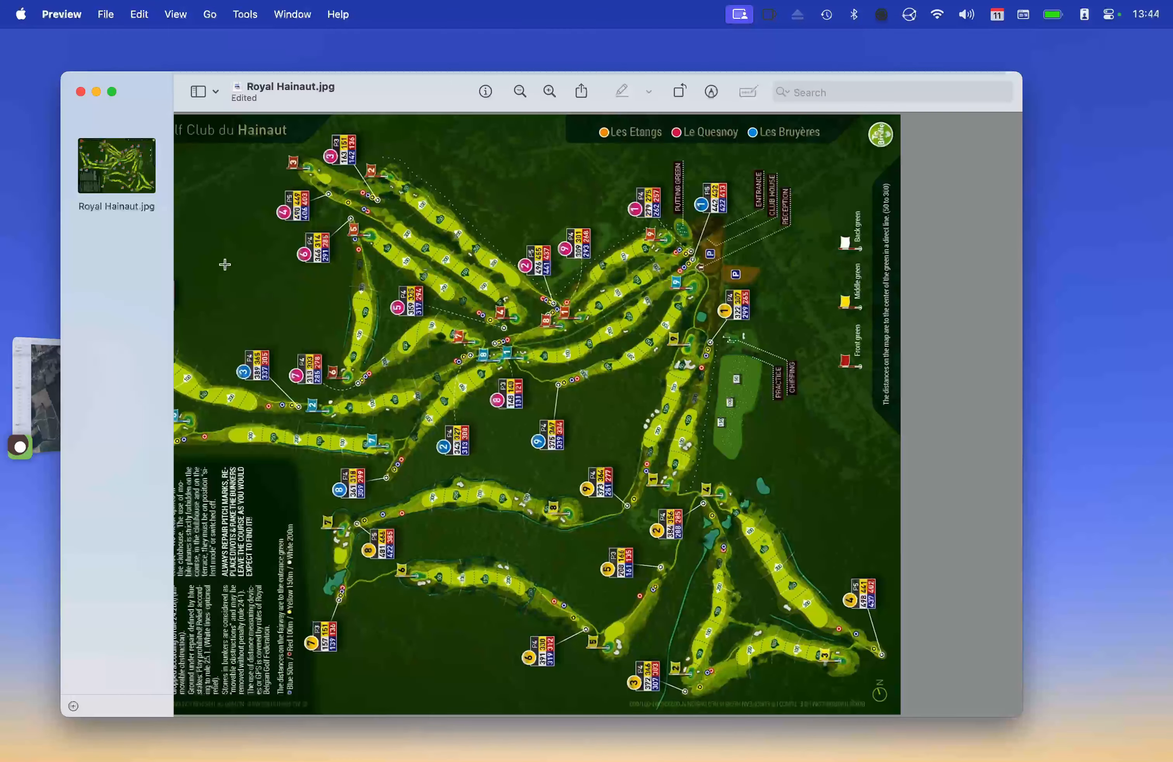
pyautogui.click(46, 361)
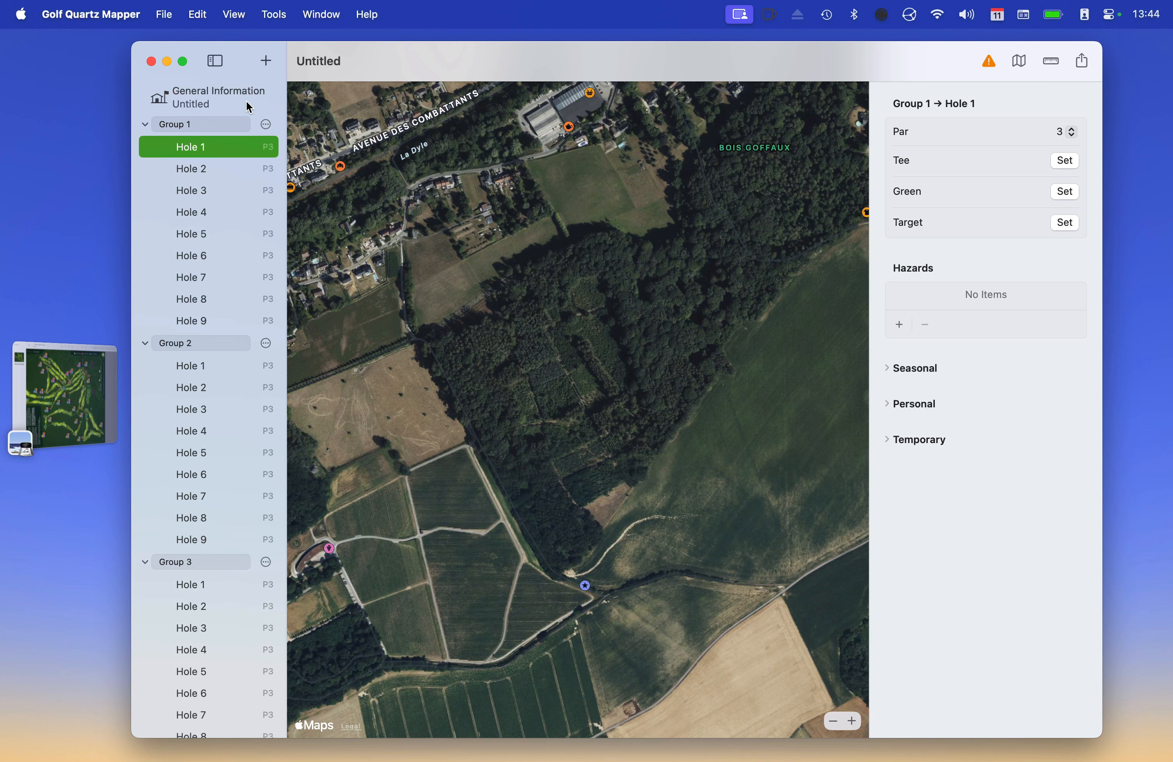
# Delete Group 1, Group 2 and Group 3 with their holes, confirming each deletion
pyautogui.click(270, 128)
pyautogui.click(294, 149)
pyautogui.click(657, 455)
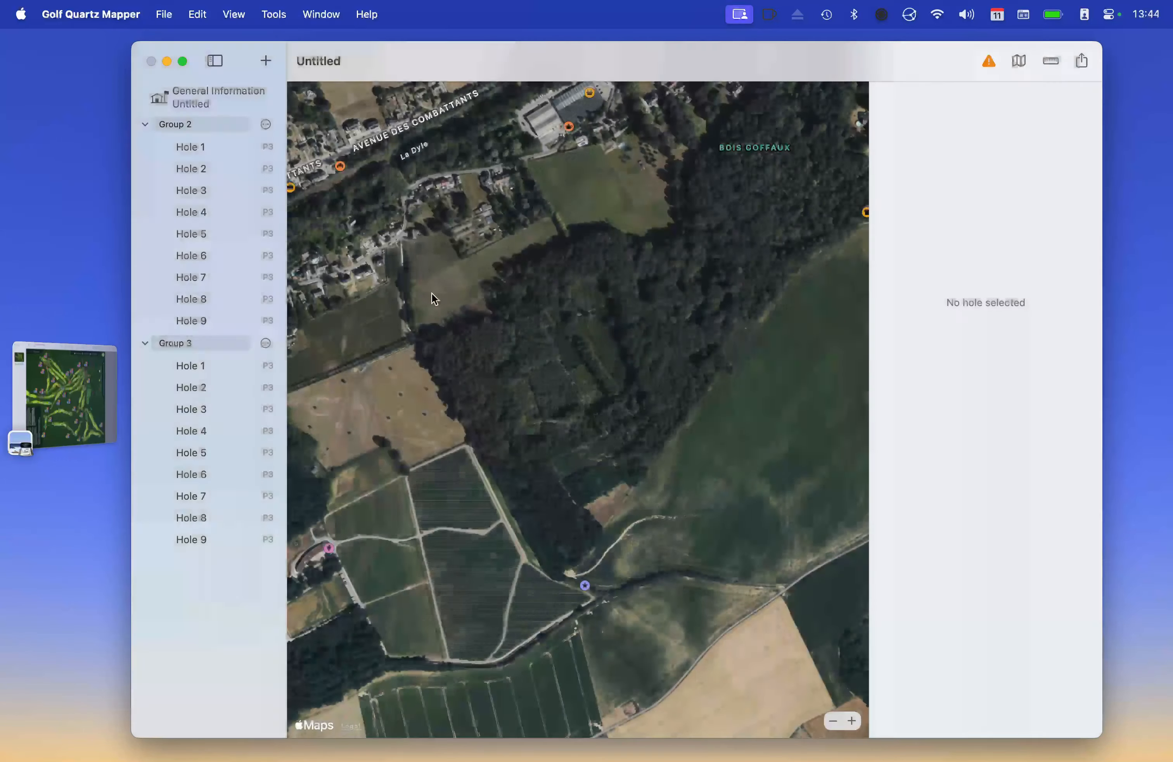
pyautogui.click(269, 126)
pyautogui.click(295, 149)
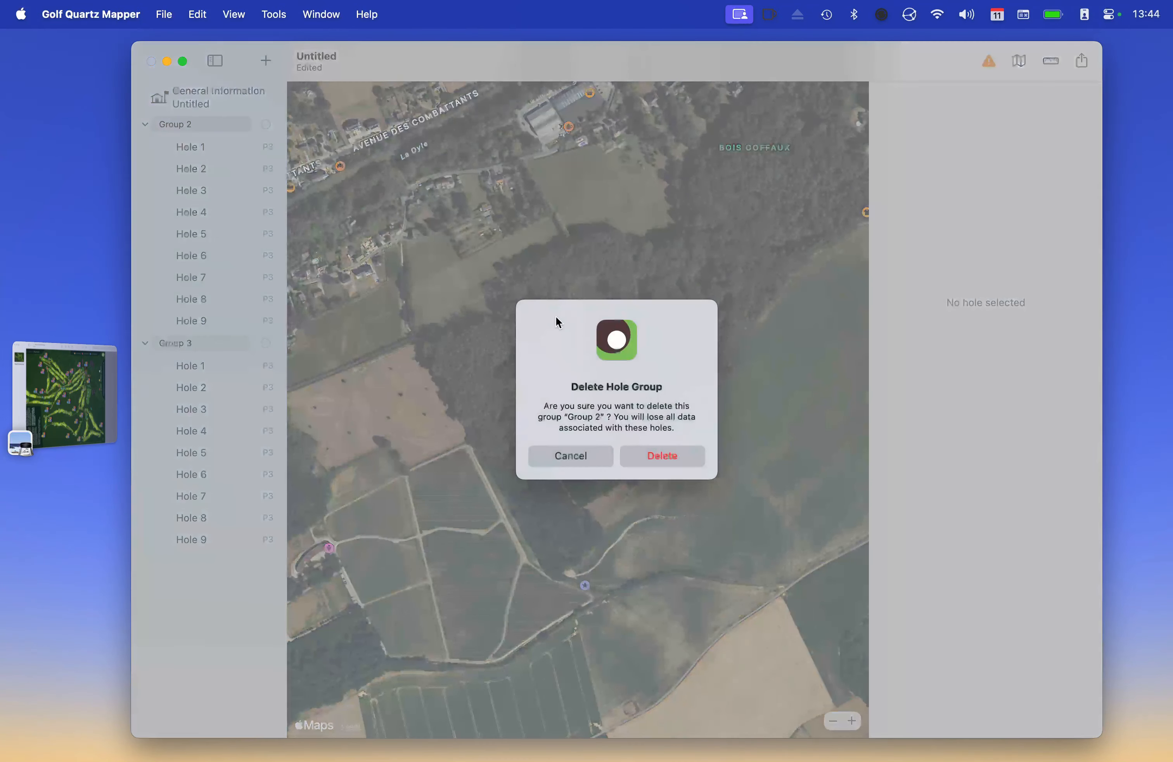
pyautogui.click(675, 456)
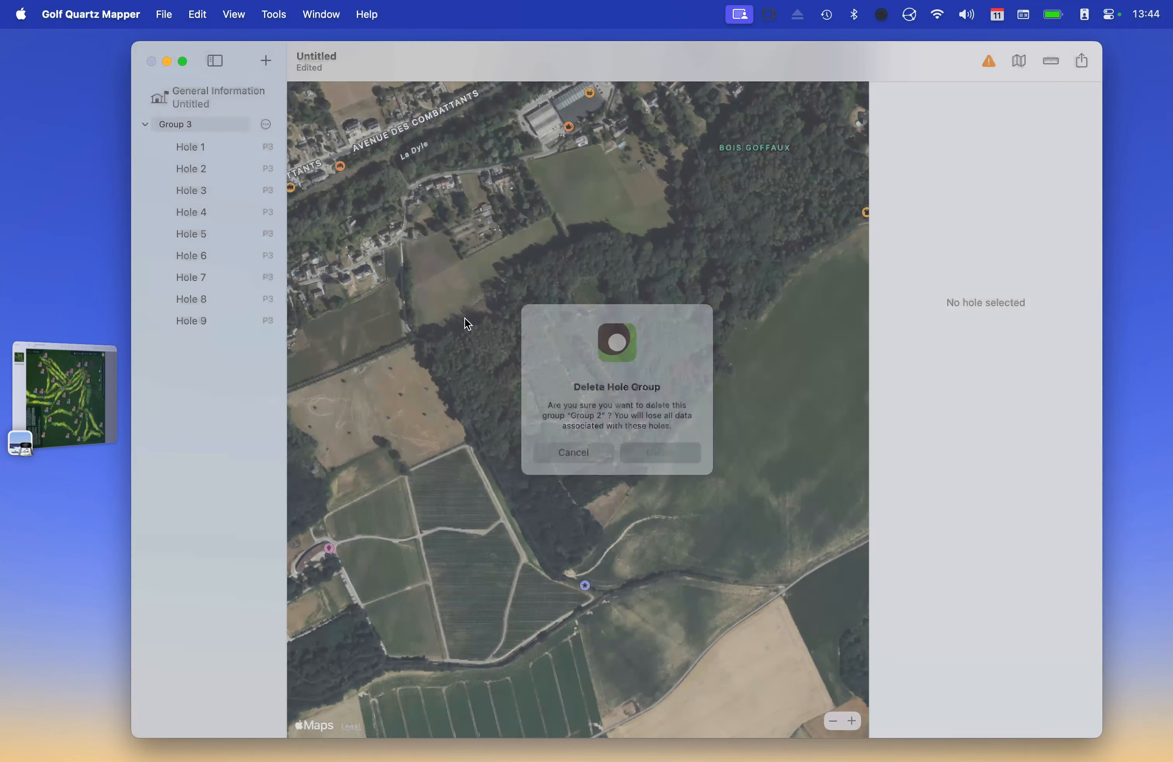
pyautogui.click(266, 124)
pyautogui.click(296, 140)
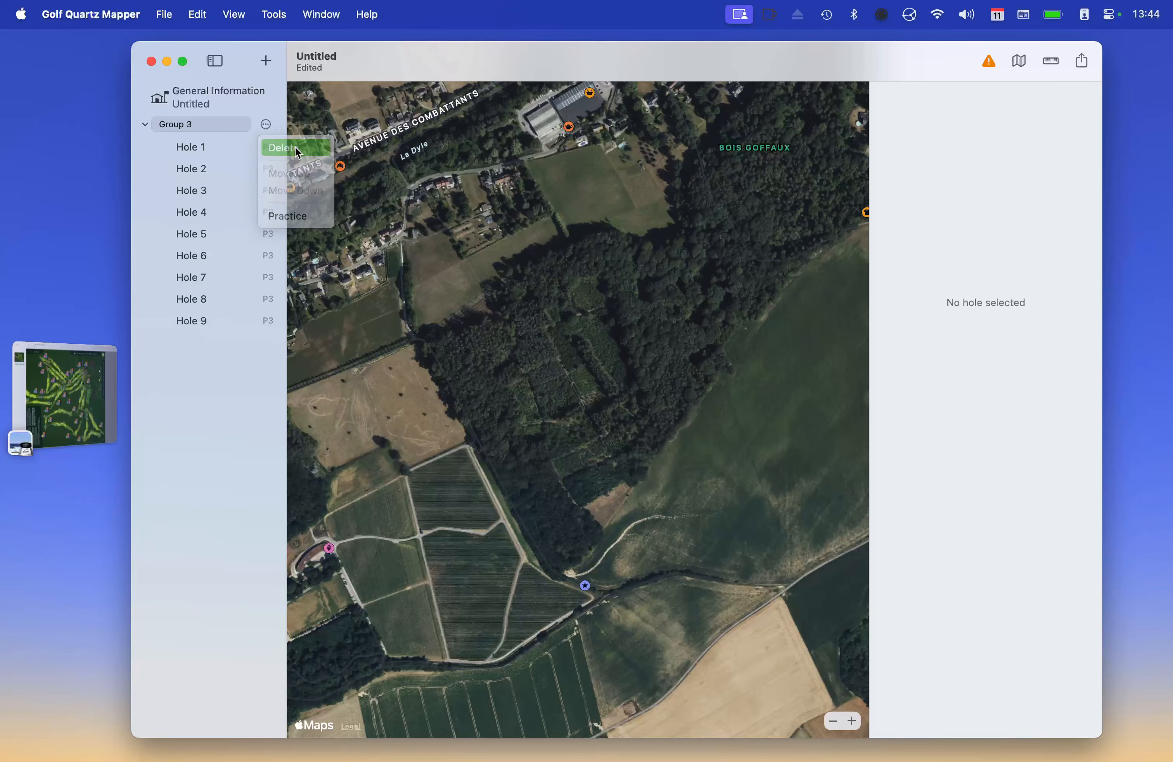
pyautogui.click(673, 453)
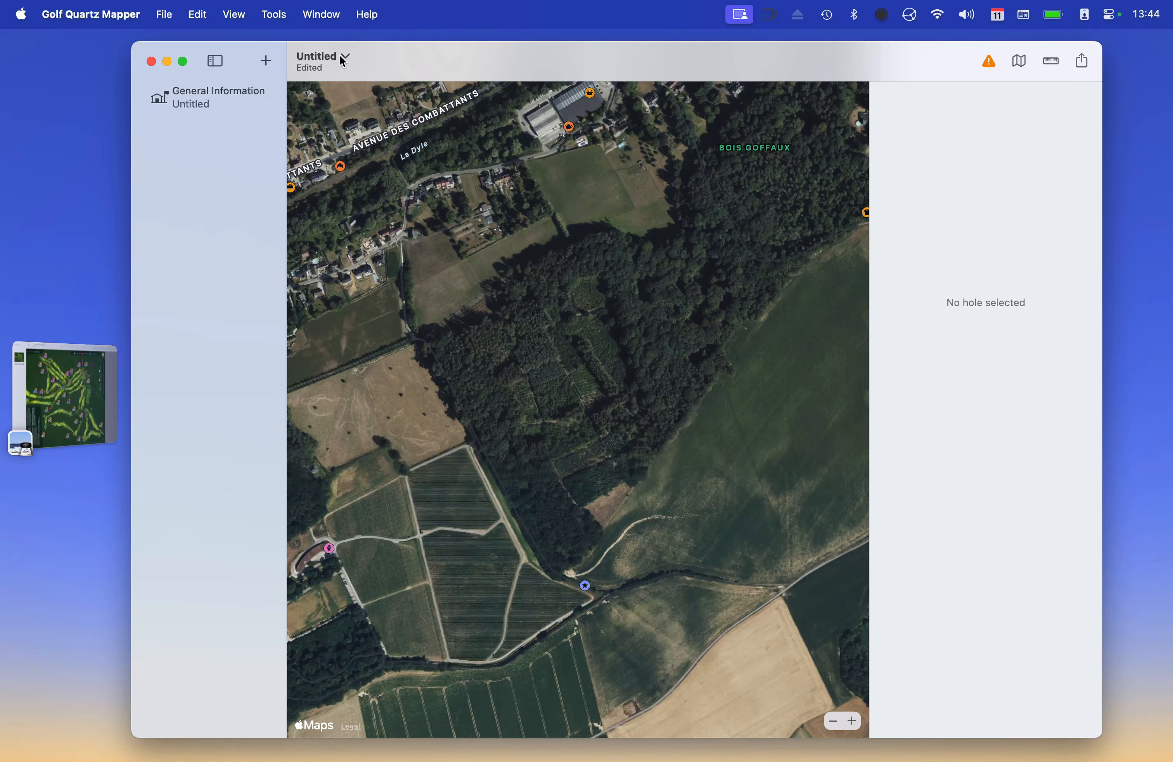
pyautogui.click(359, 62)
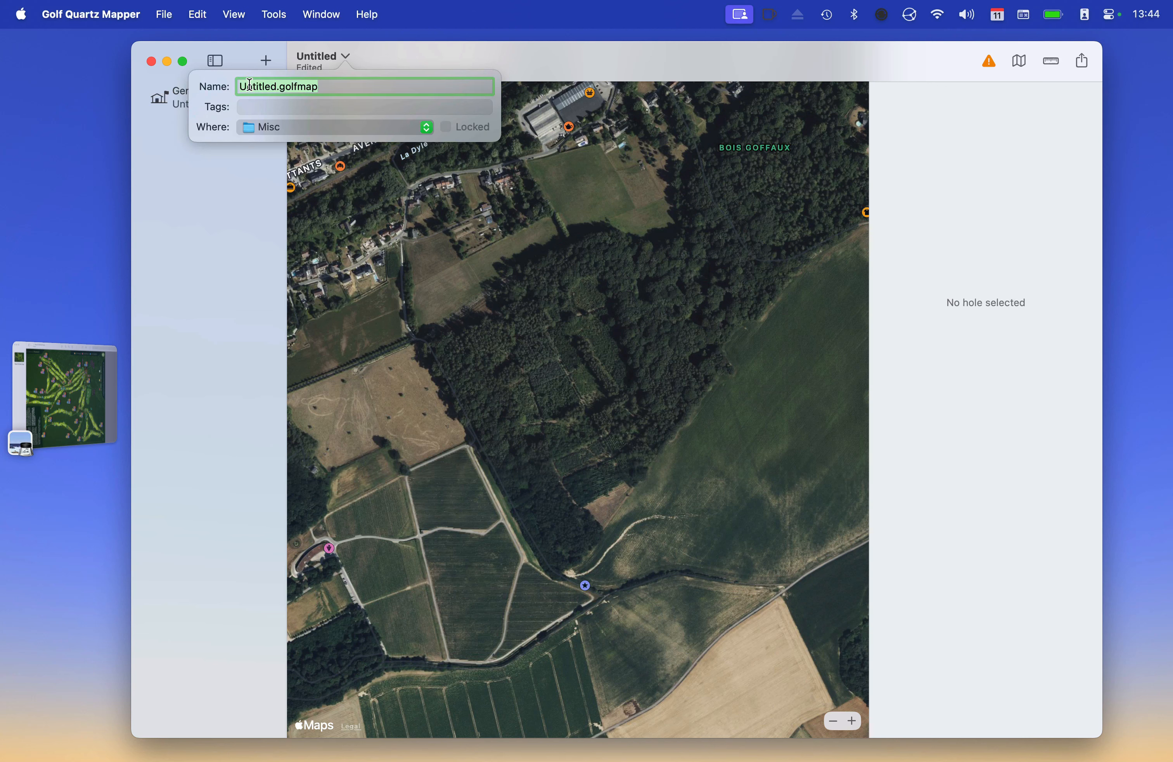
# Save the map as Royal Hainaut.golfmap in Misc and show its General Information
pyautogui.write('Royal')
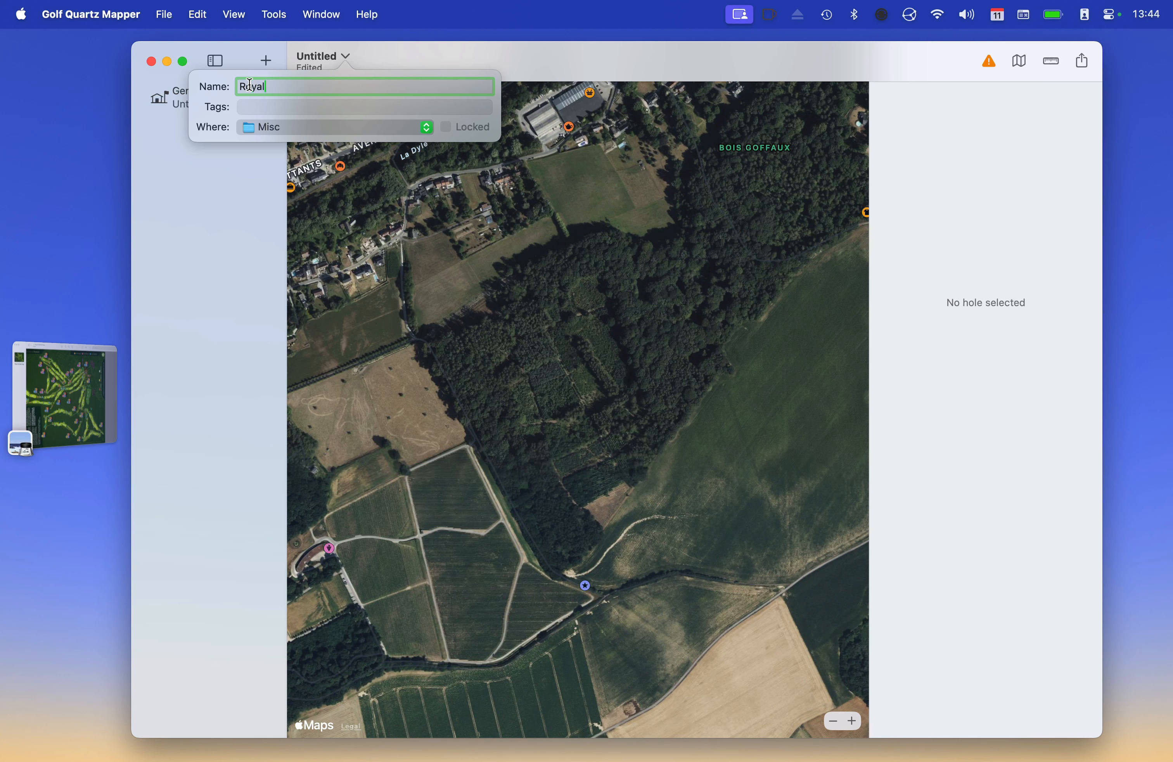
pyautogui.write(' Hainaut')
pyautogui.press('Return')
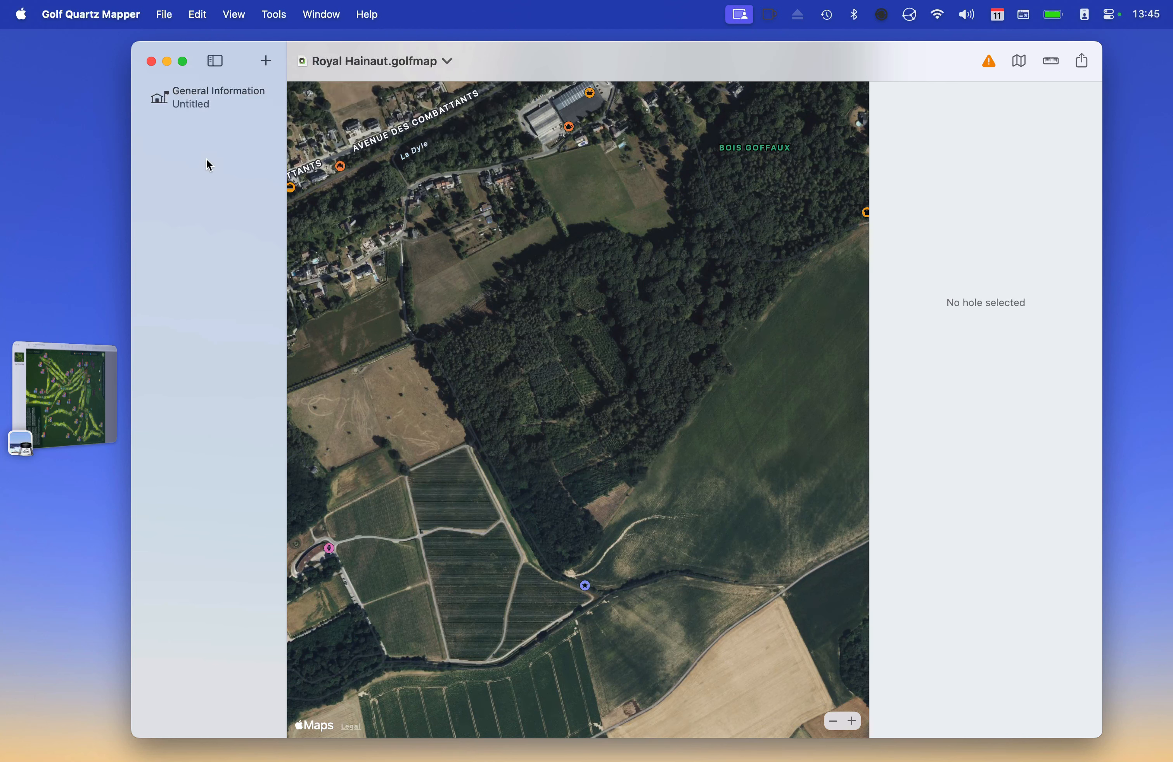
pyautogui.click(204, 99)
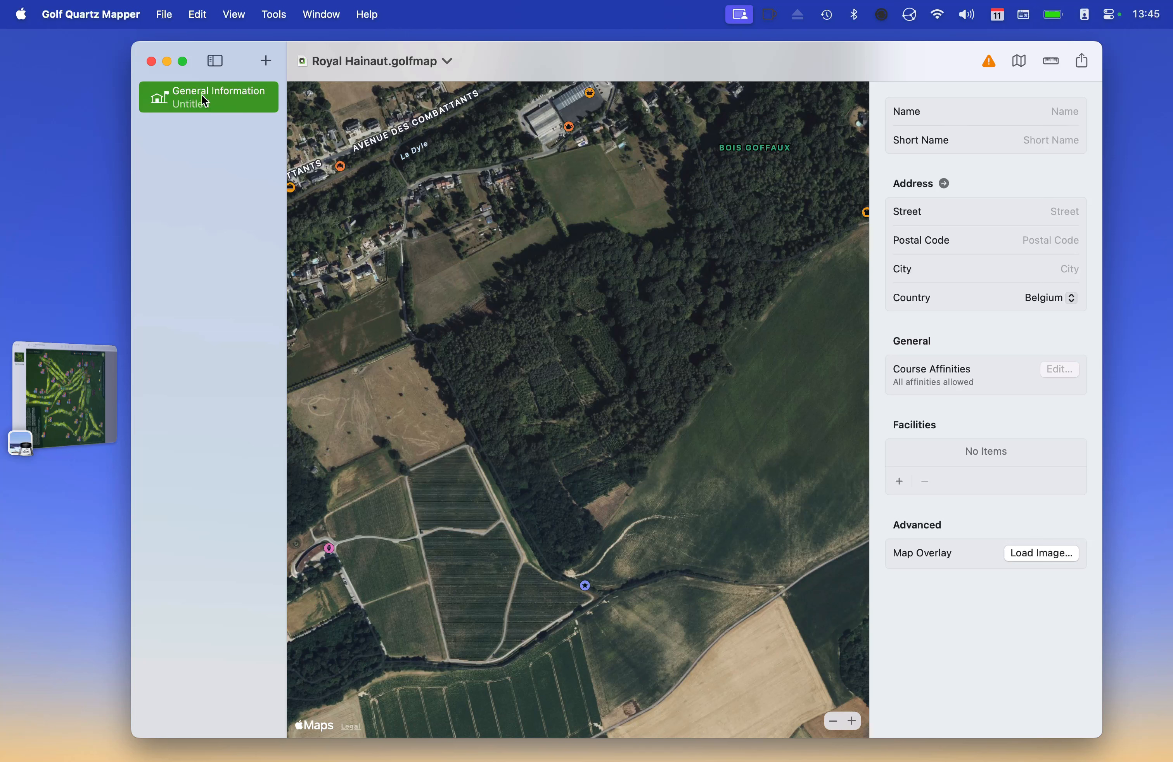
# Name the course Royal Hainaut with short name RGCH
pyautogui.click(1063, 113)
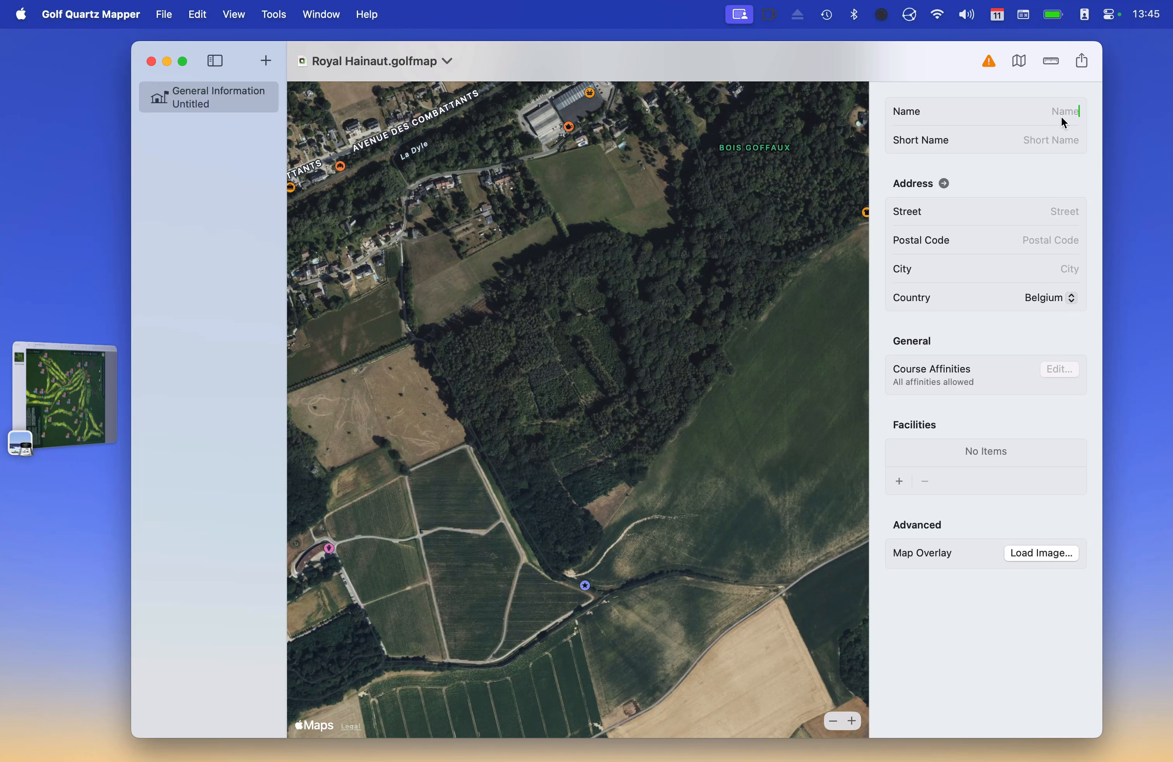
pyautogui.write('Roya')
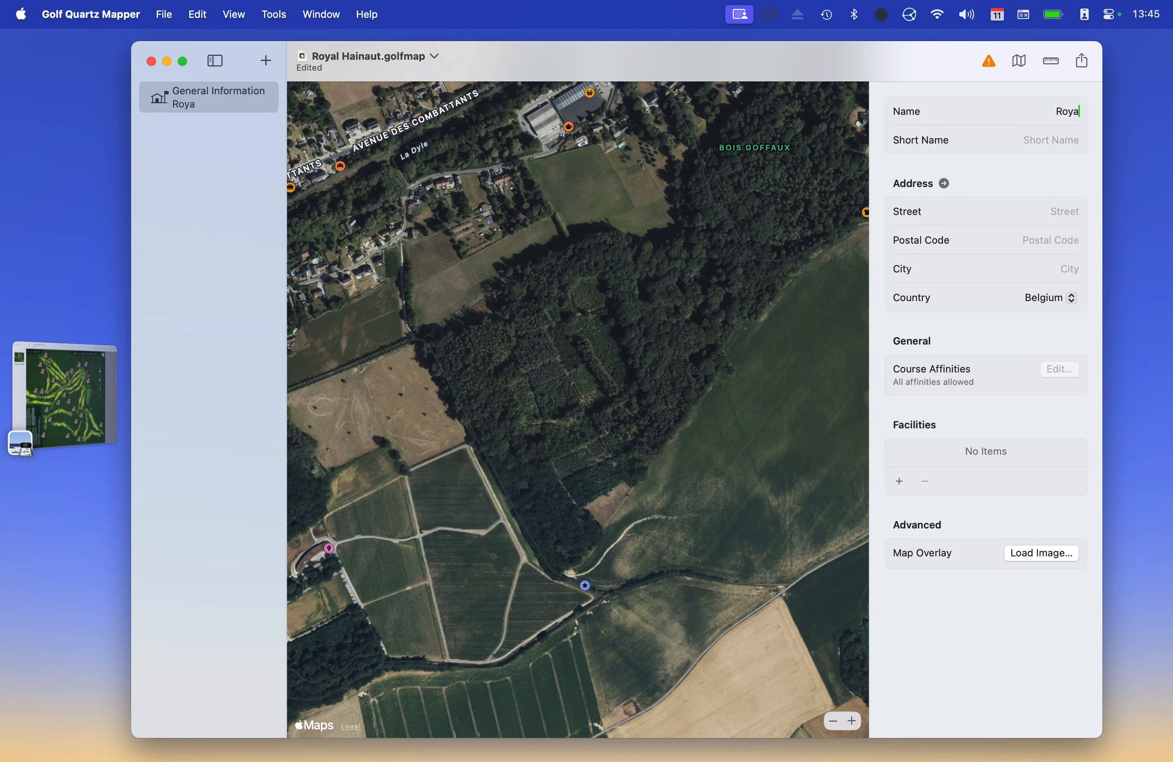
pyautogui.write('l Hainaut')
pyautogui.click(1052, 145)
pyautogui.write('RGCH')
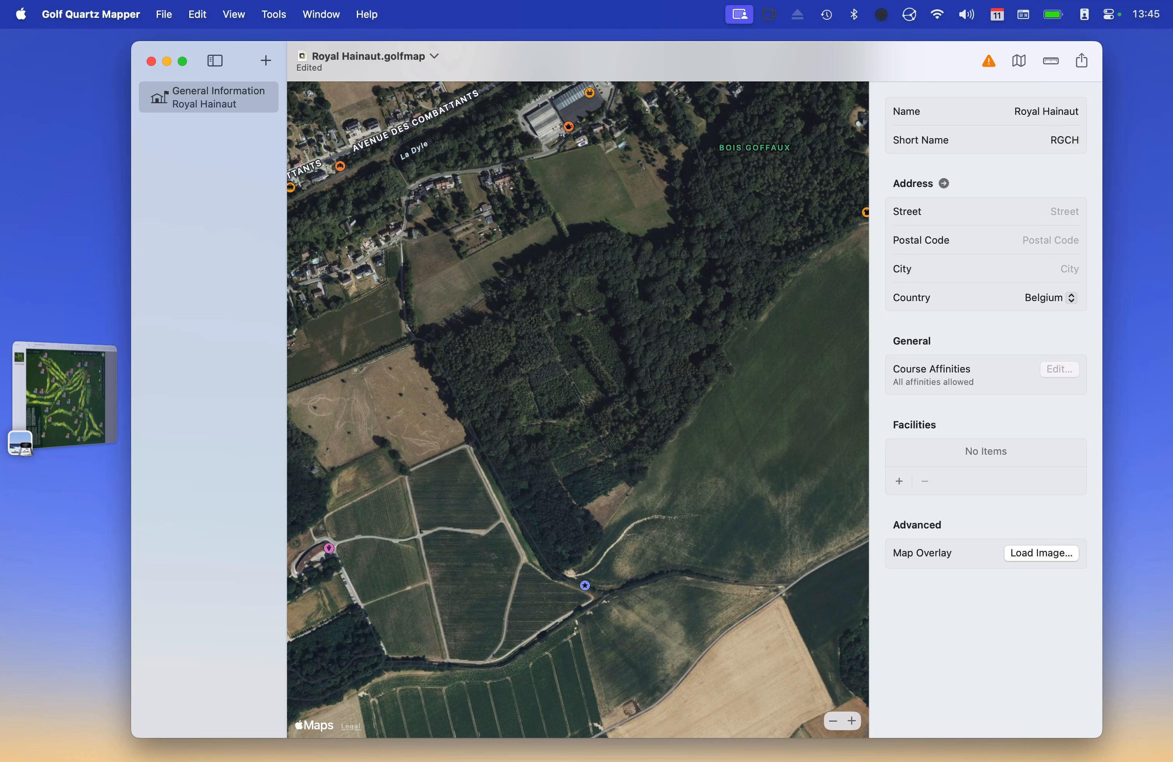
pyautogui.press('Tab')
# Enter the club's street address, postal code and city
pyautogui.click(1032, 211)
pyautogui.write('Rue del')
pyautogui.press('BackSpace')
pyautogui.write('la verrerie 2')
pyautogui.press('Tab')
pyautogui.write('7050')
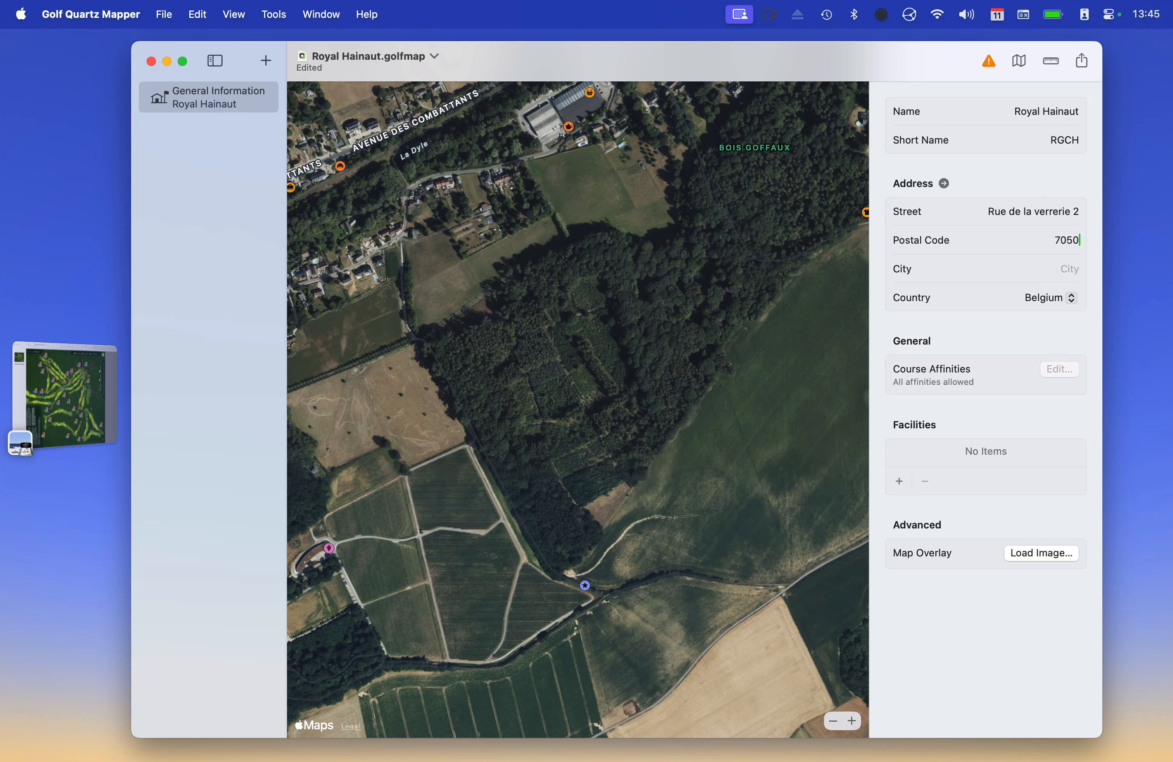
pyautogui.write('Erbisoeul')
pyautogui.click(945, 184)
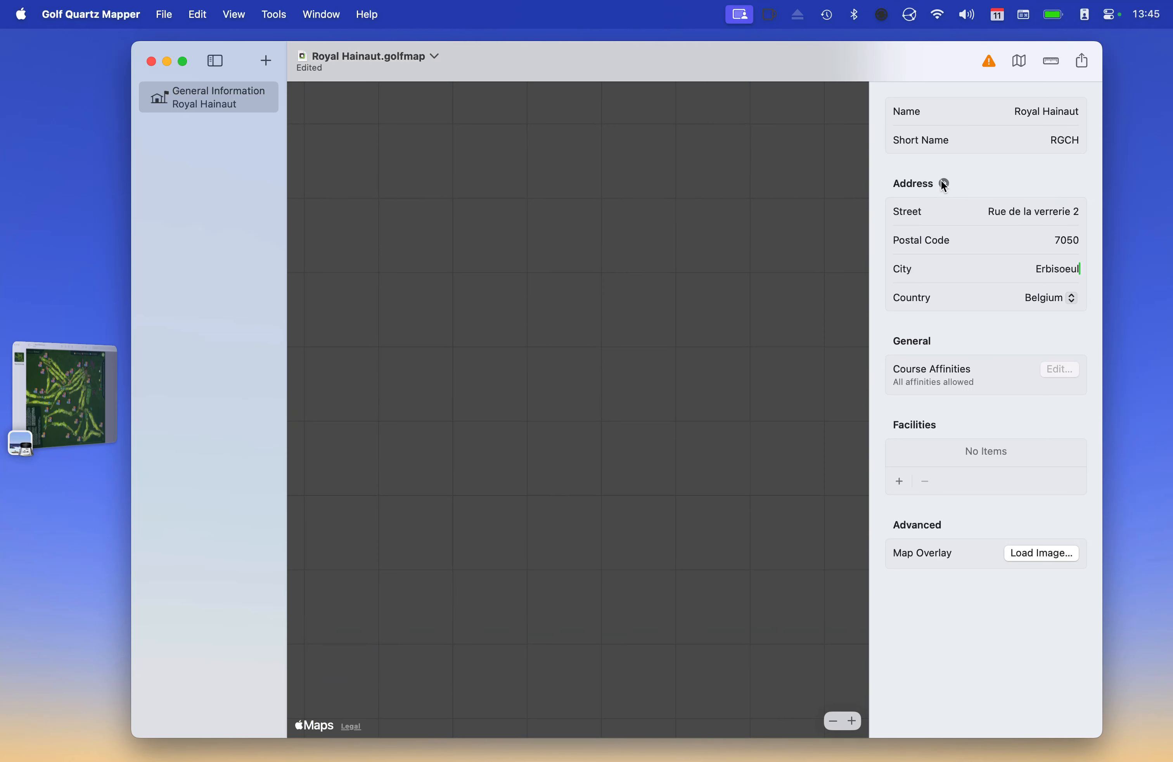
pyautogui.scroll(-5, 687, 350)
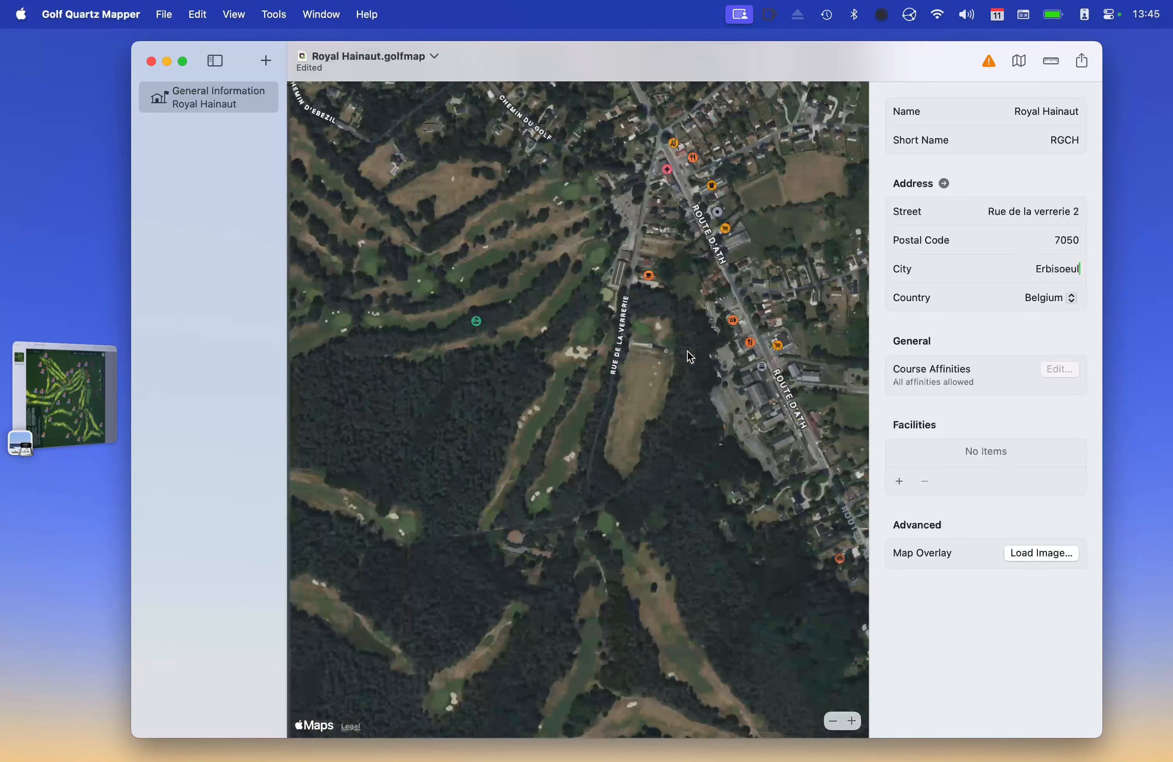
pyautogui.hscroll(-4, 687, 351)
pyautogui.hscroll(-5, 688, 351)
pyautogui.scroll(5, 689, 350)
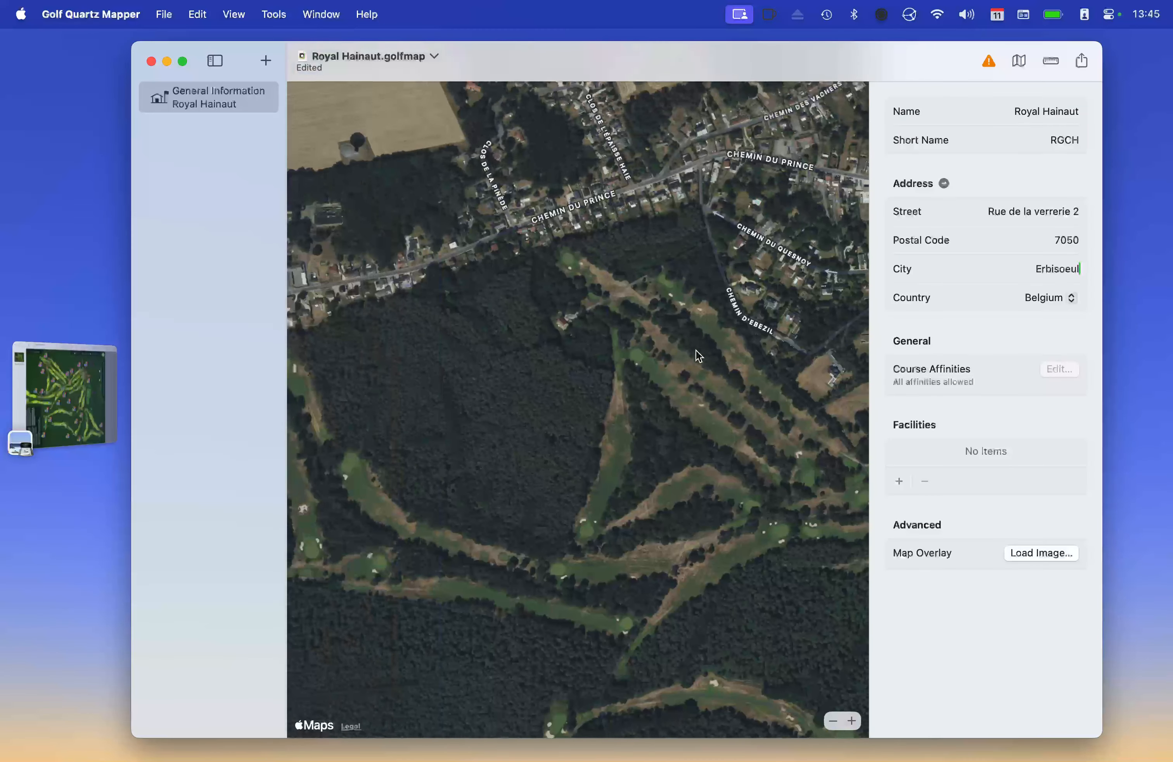
pyautogui.hscroll(10, 687, 352)
pyautogui.scroll(-7, 681, 352)
pyautogui.hscroll(-1, 686, 351)
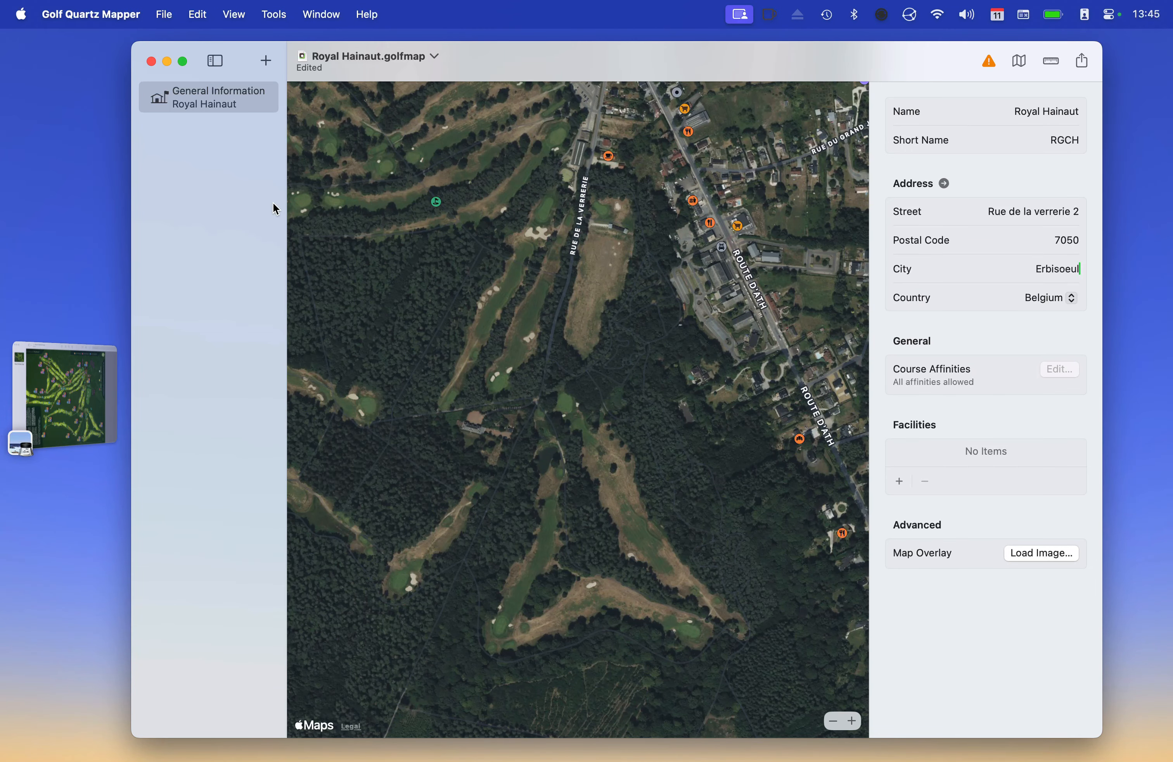
pyautogui.moveTo(132, 43); pyautogui.dragTo(100, 44)
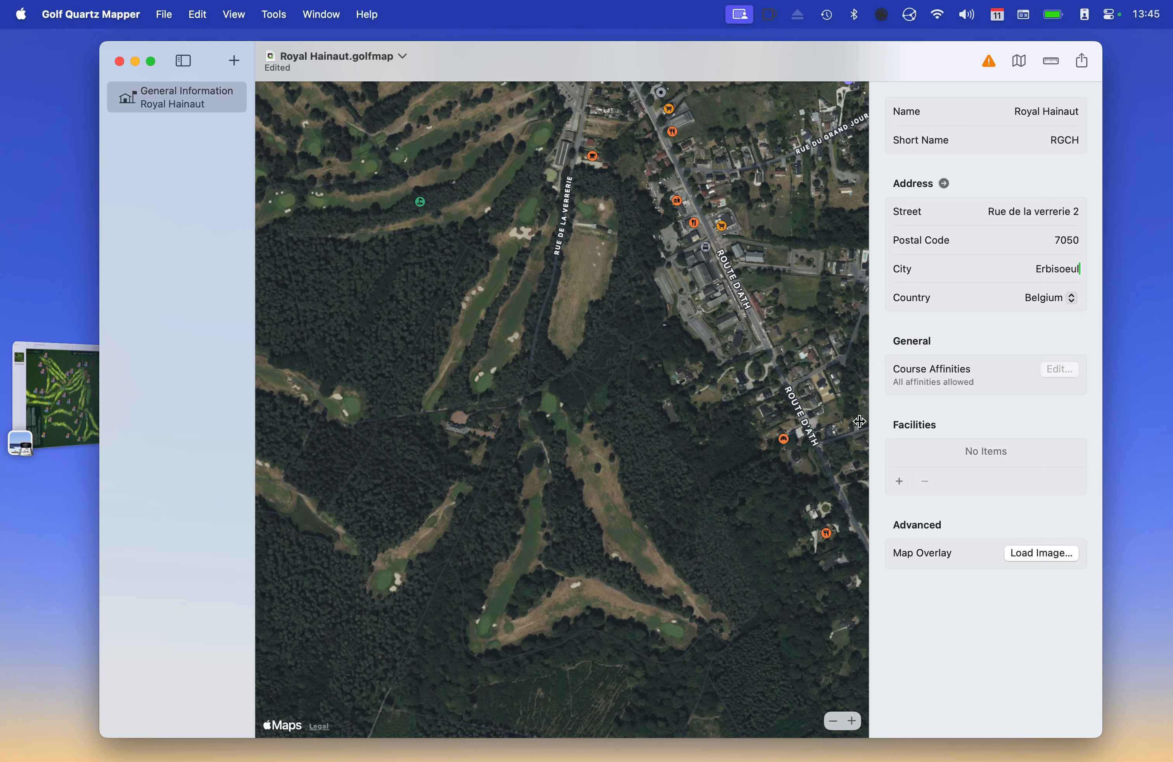
pyautogui.scroll(5, 707, 348)
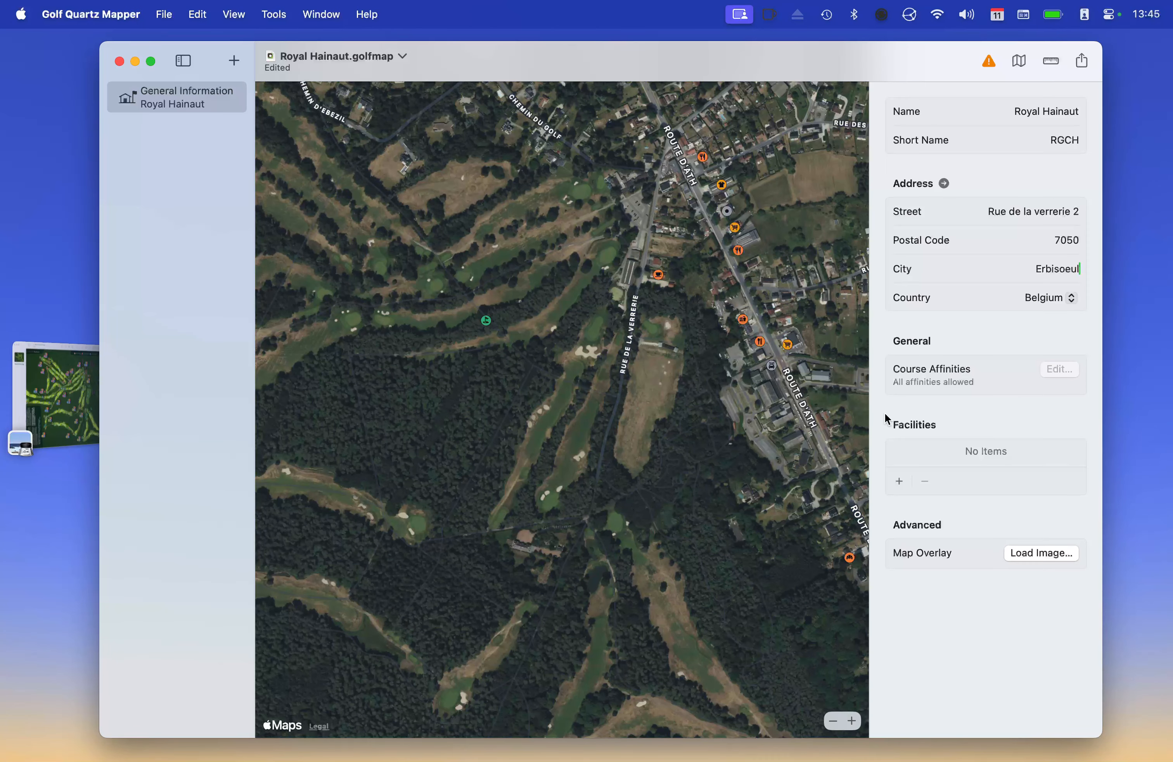
pyautogui.scroll(3, 685, 374)
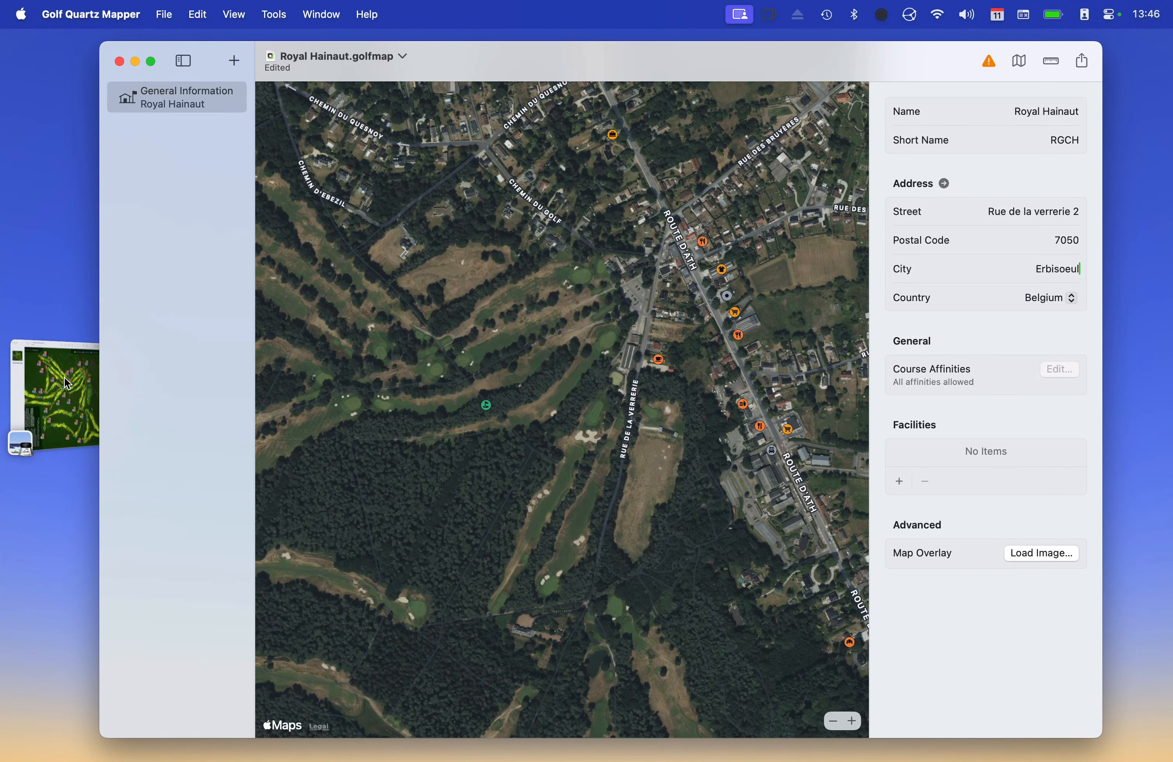
pyautogui.click(54, 393)
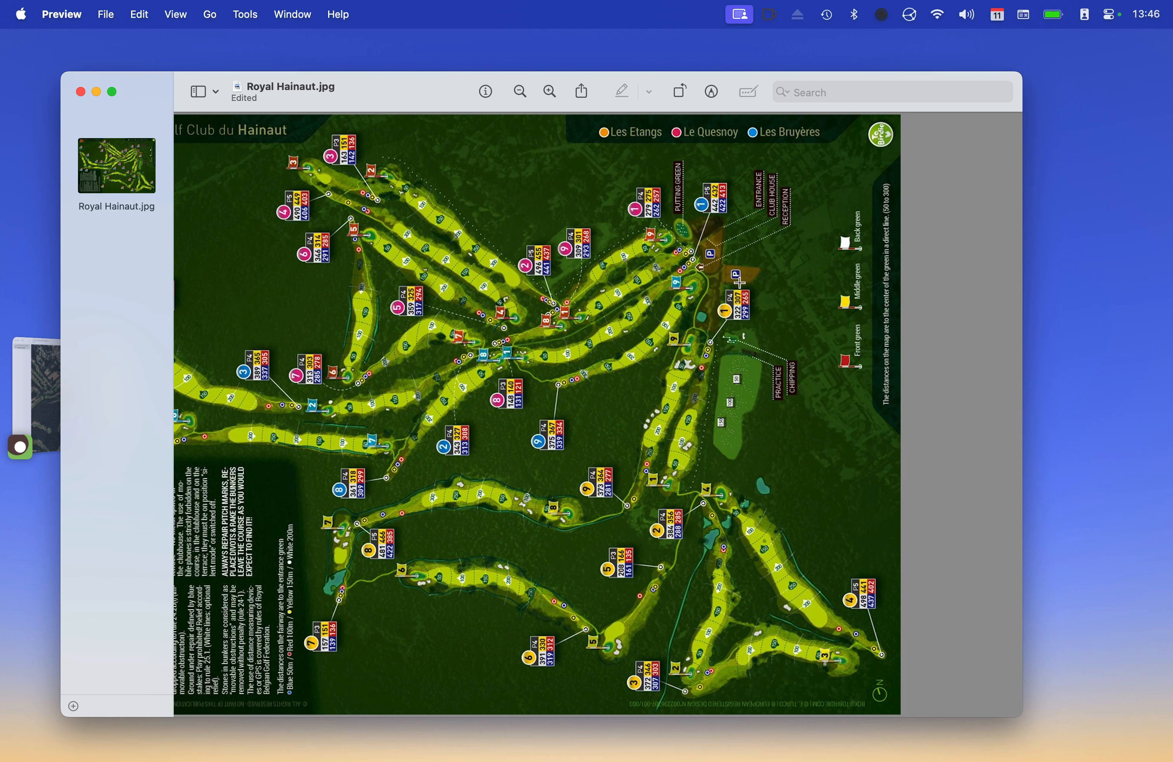
pyautogui.click(49, 404)
pyautogui.hscroll(-1, 699, 405)
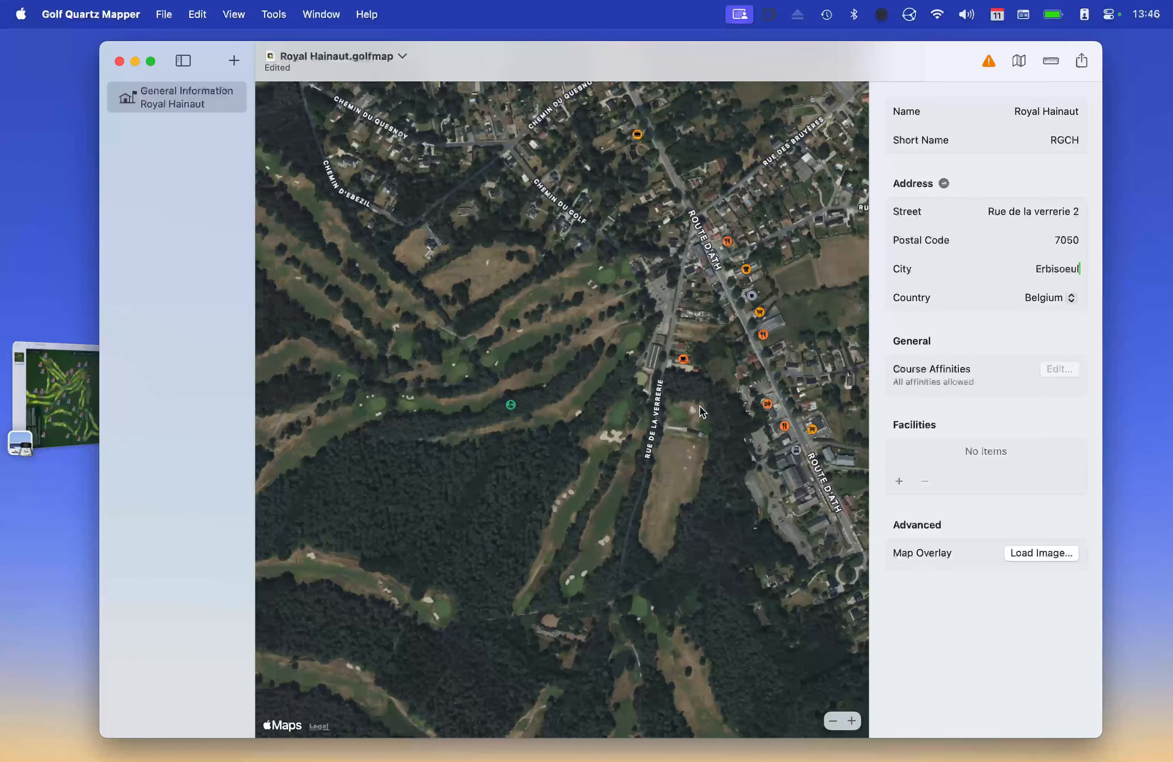
# Add a facility pinned on the practice ground and set its kind to Range
pyautogui.click(899, 480)
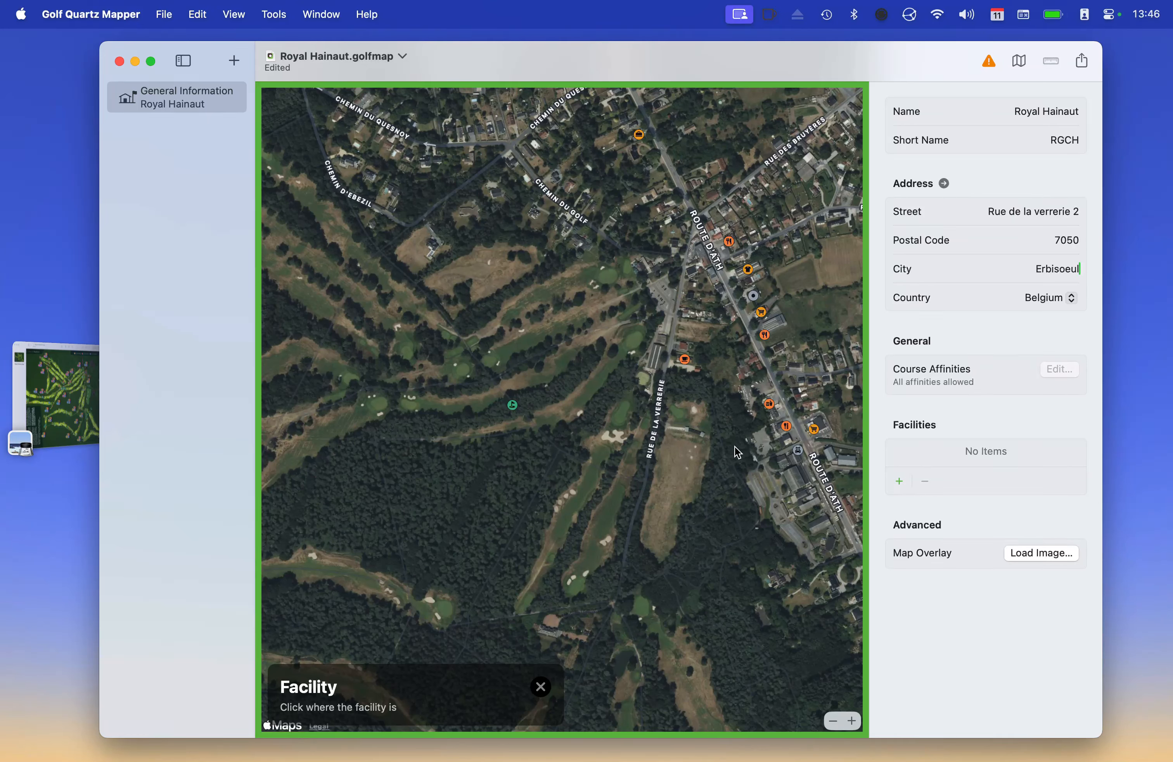
pyautogui.click(680, 428)
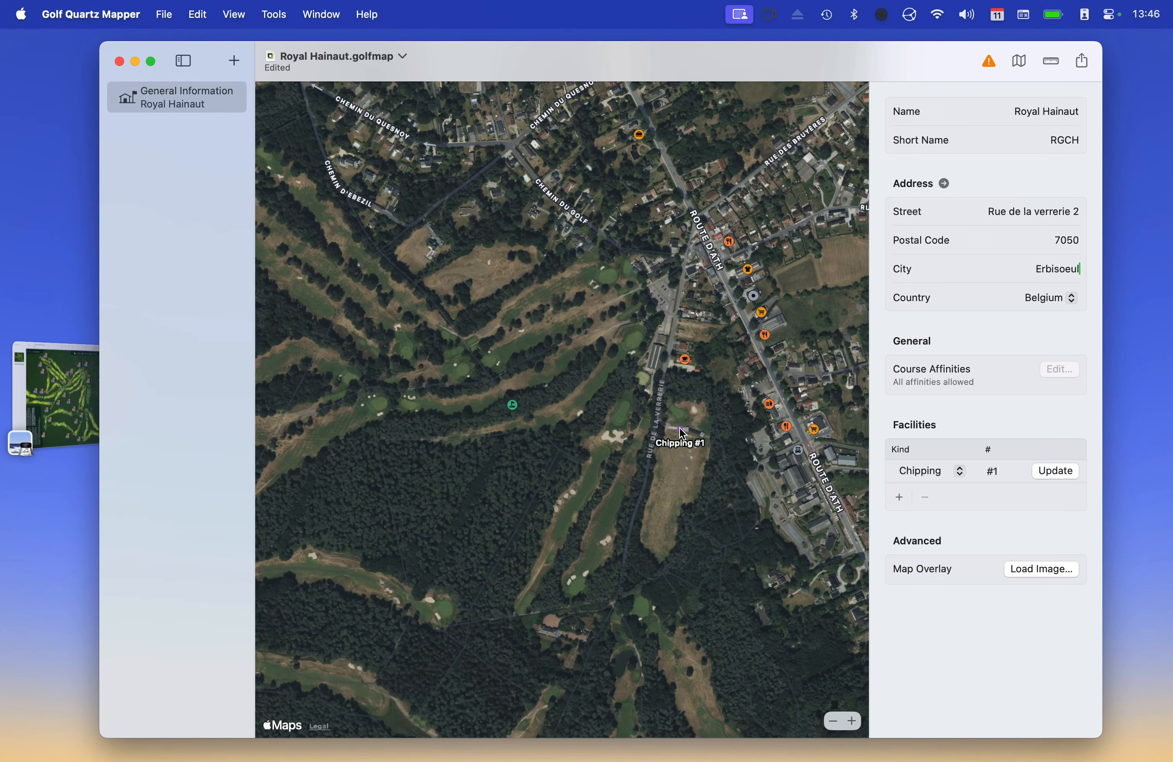
pyautogui.click(918, 470)
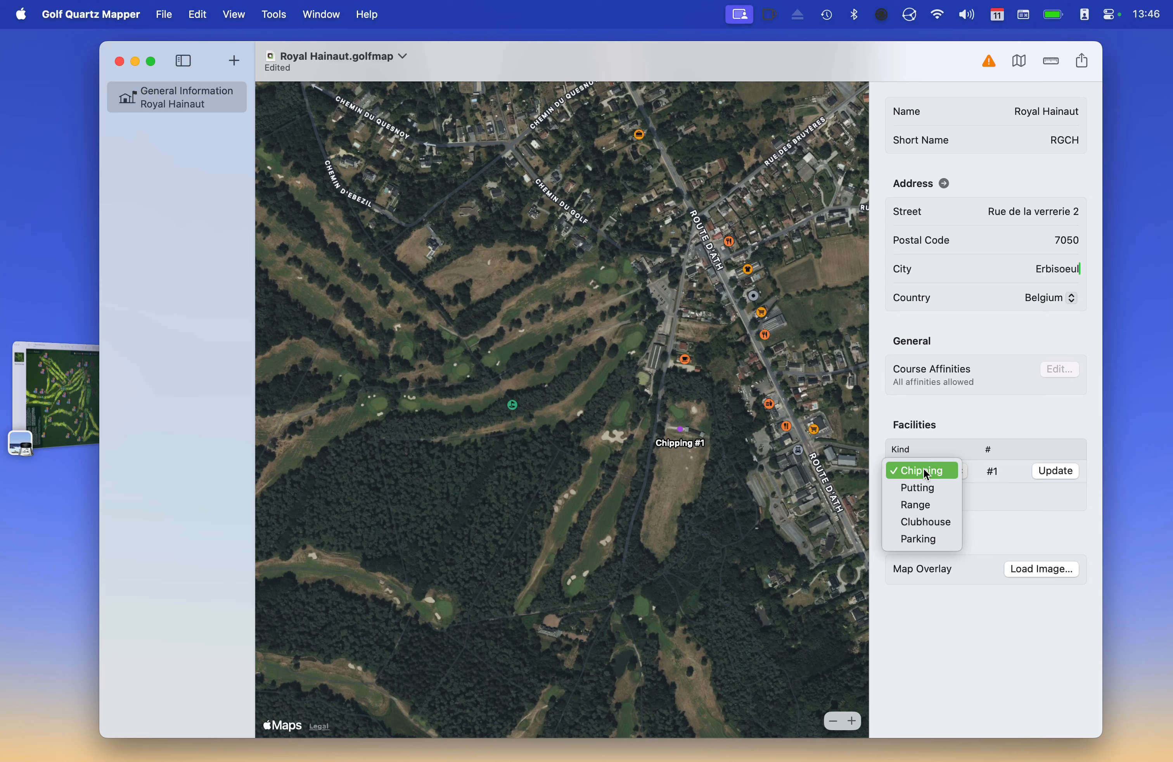
pyautogui.click(930, 506)
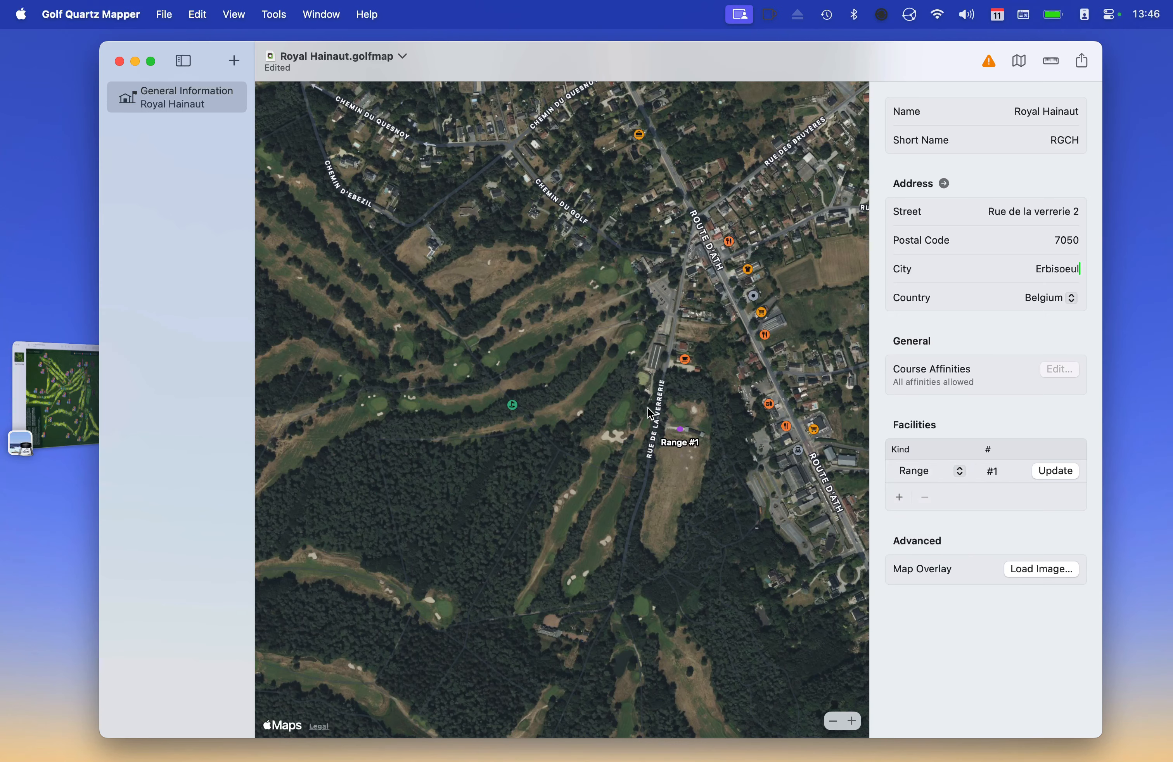
pyautogui.scroll(-3, 647, 407)
pyautogui.scroll(10, 647, 408)
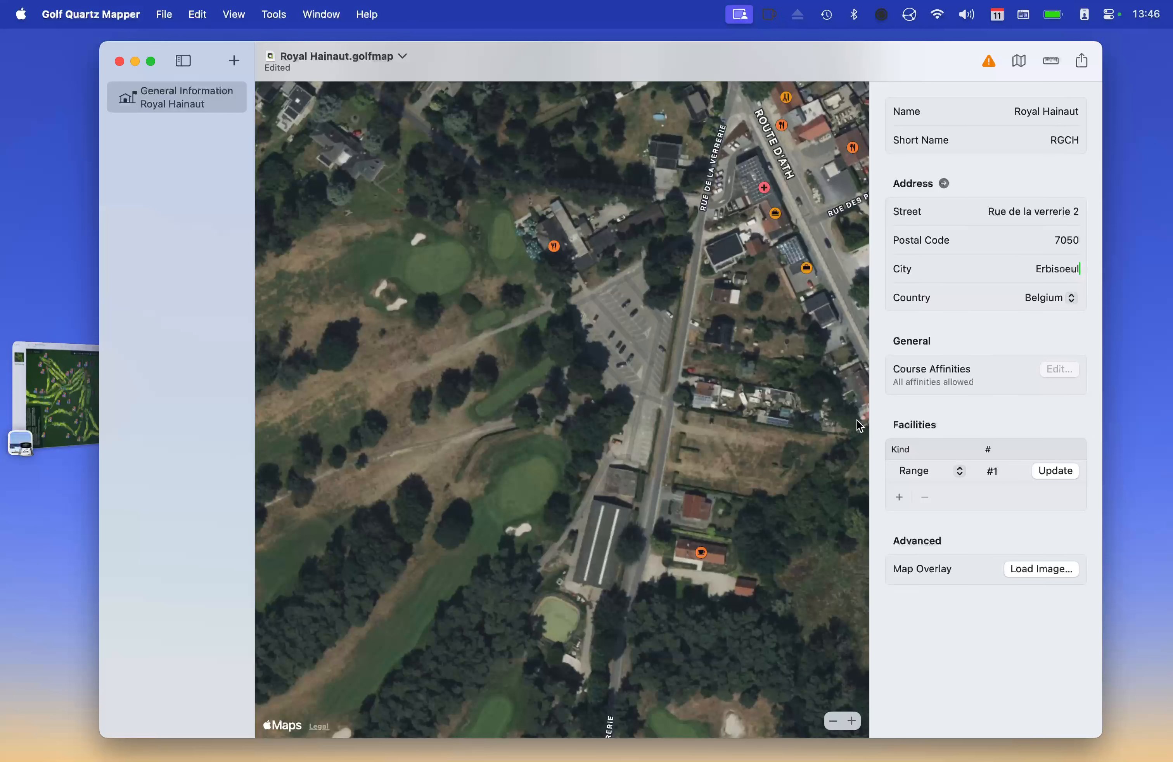
# Add a facility pinned on the clubhouse building and set its kind to Clubhouse
pyautogui.click(898, 497)
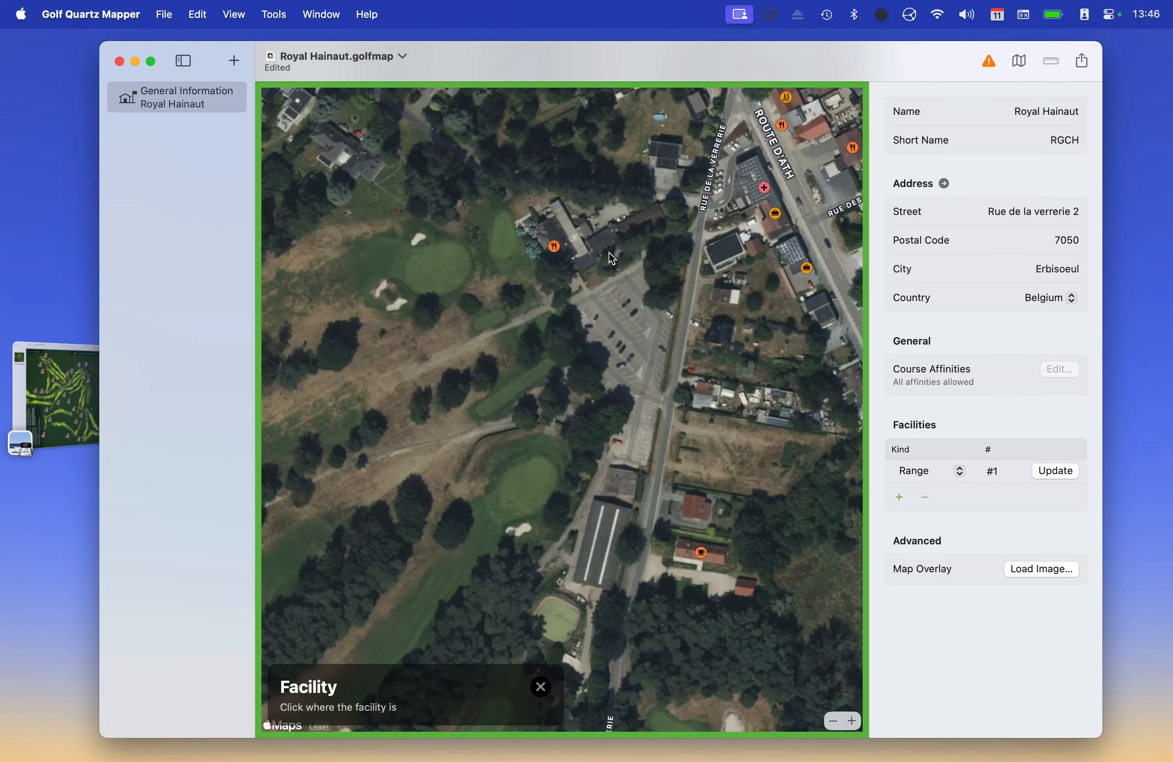
pyautogui.click(556, 247)
pyautogui.click(941, 471)
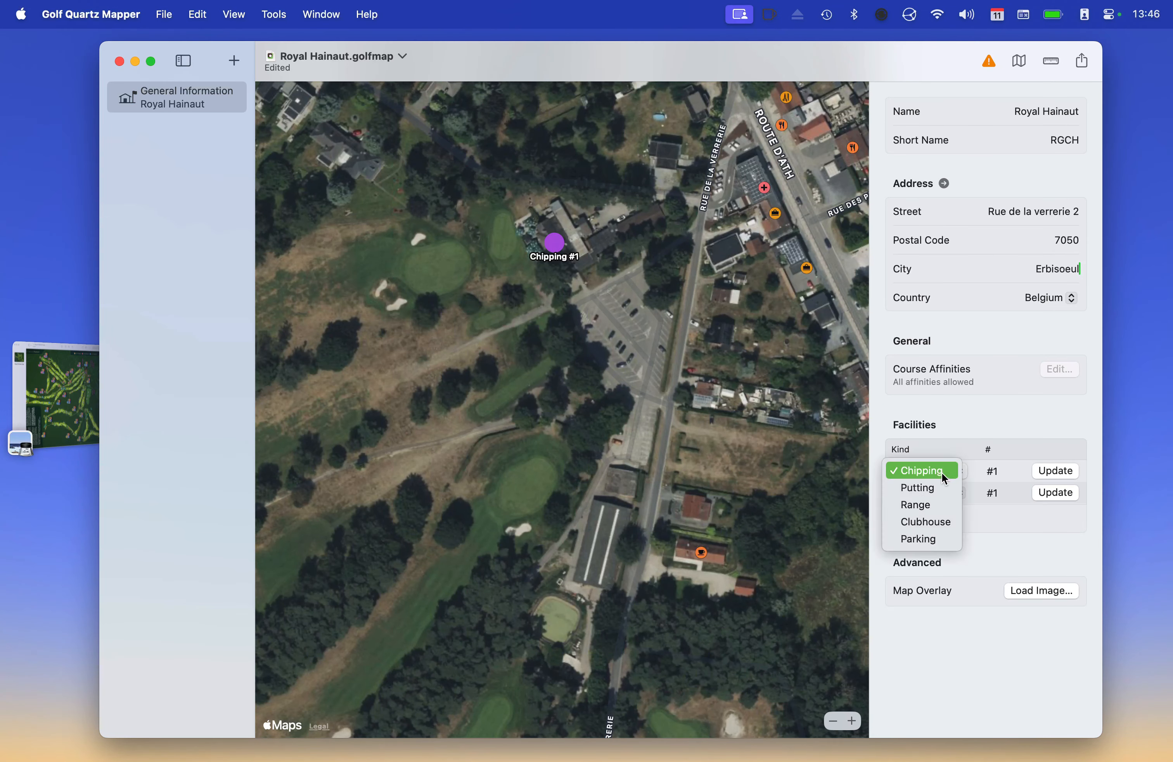
pyautogui.click(924, 522)
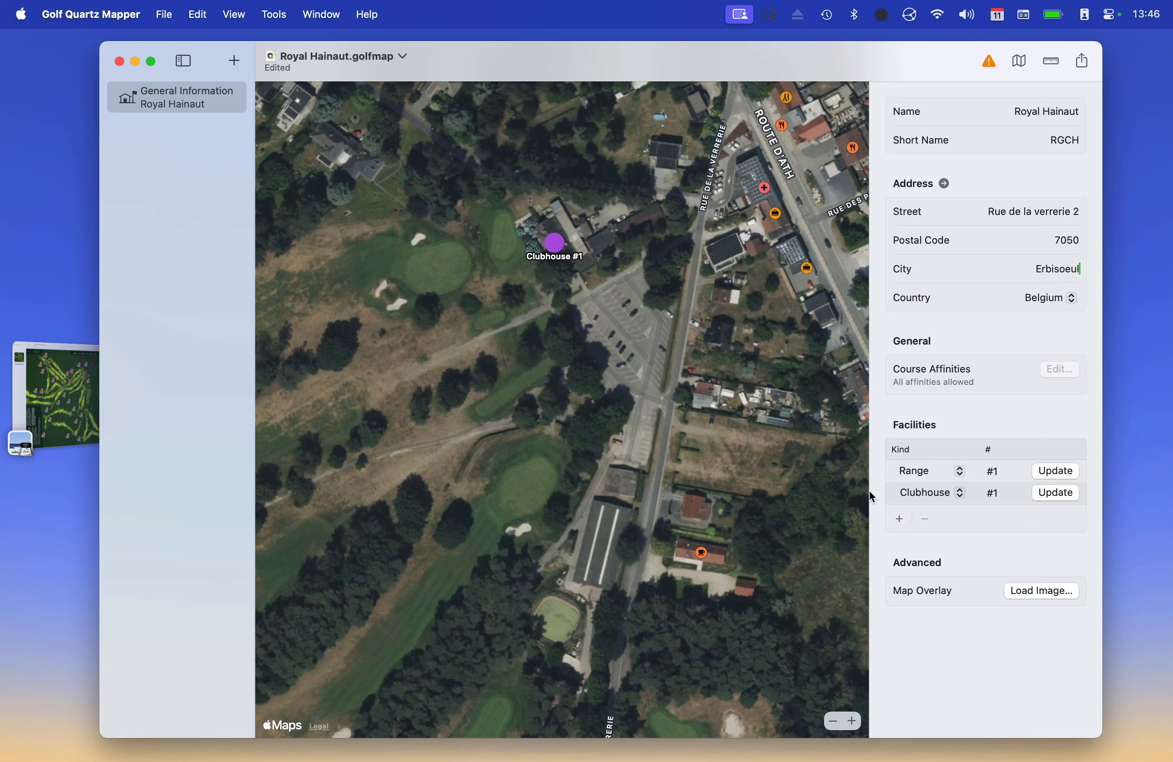
# Add a third facility pinned in the car park and set its kind to Parking
pyautogui.click(899, 519)
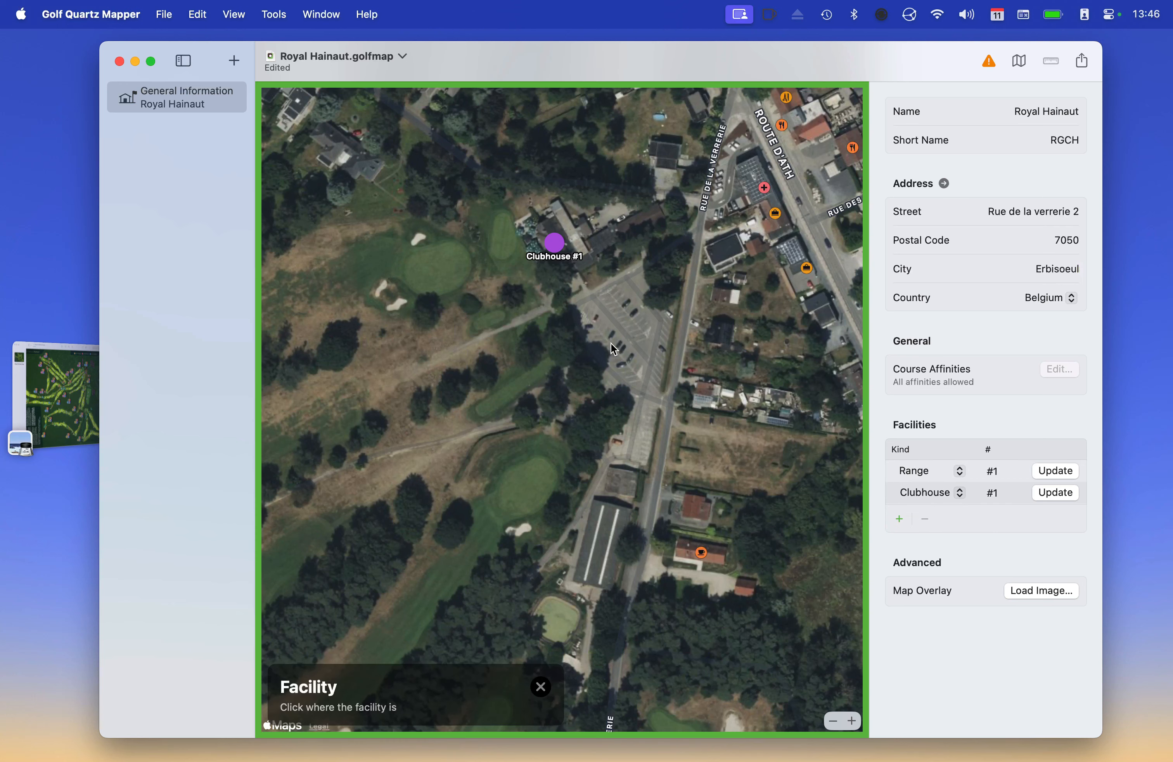
pyautogui.click(624, 324)
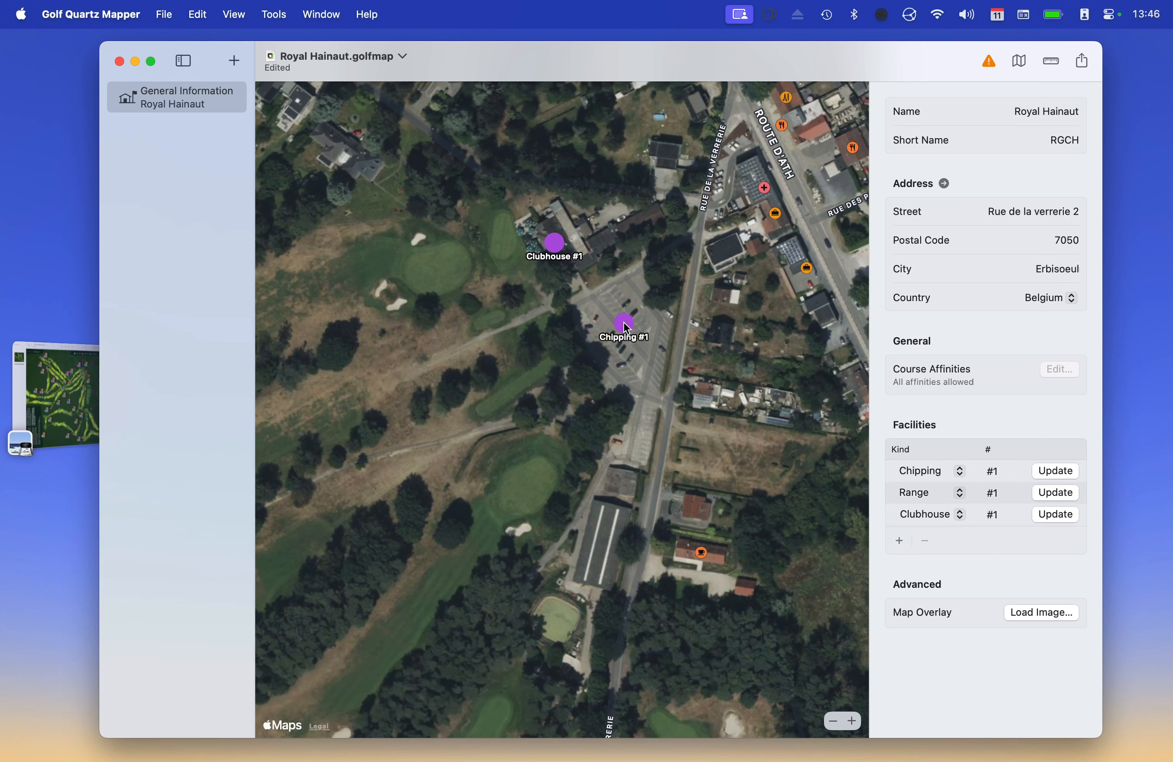
pyautogui.click(953, 472)
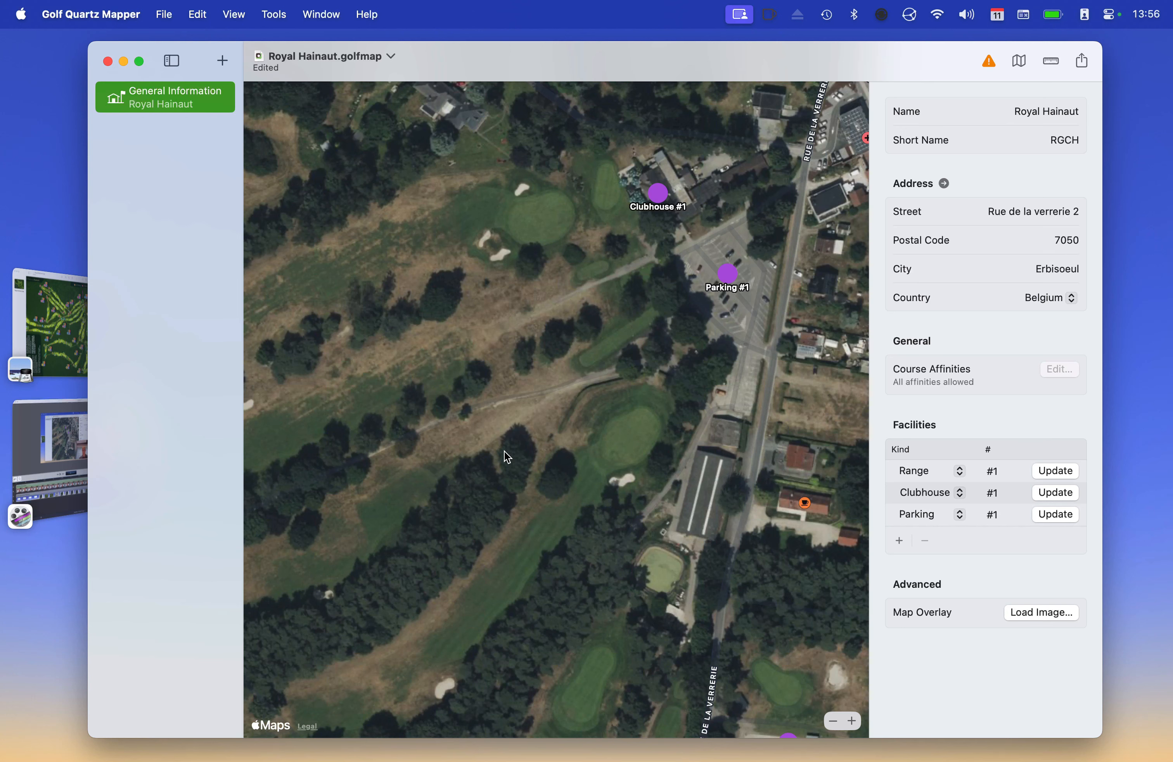
pyautogui.scroll(-3, 556, 394)
pyautogui.hscroll(-2, 556, 394)
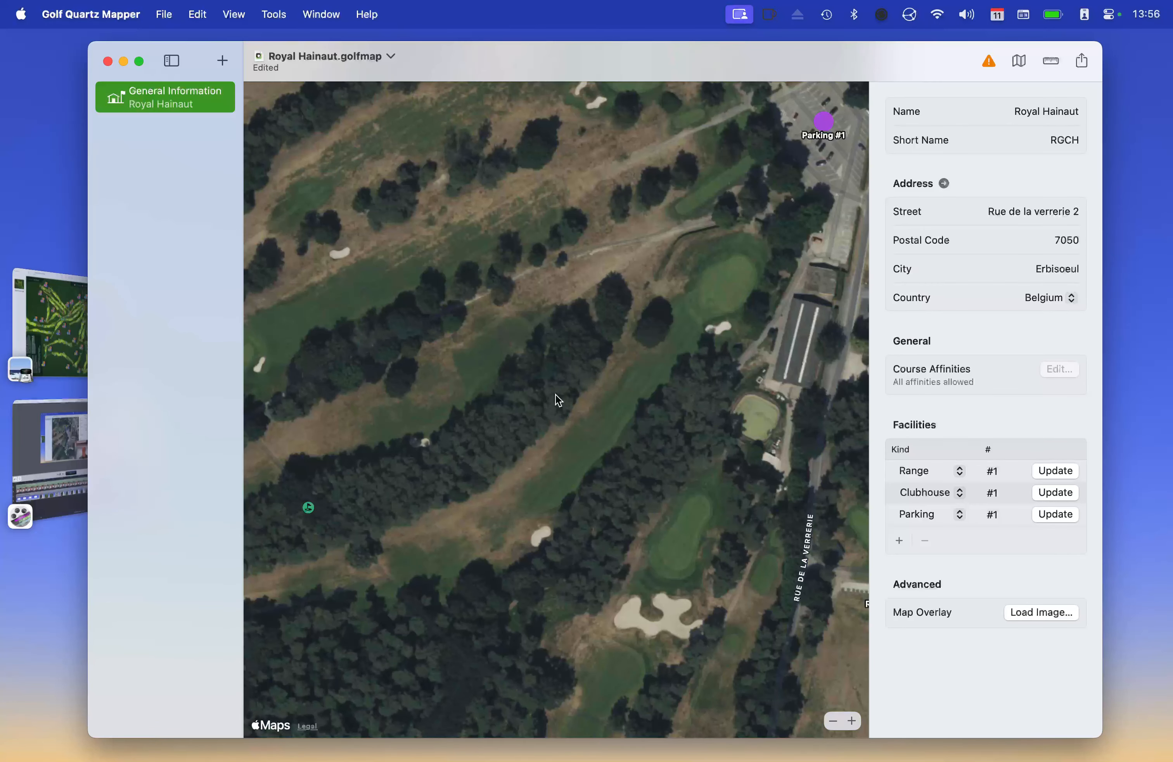
pyautogui.scroll(2, 555, 394)
pyautogui.scroll(2, 556, 394)
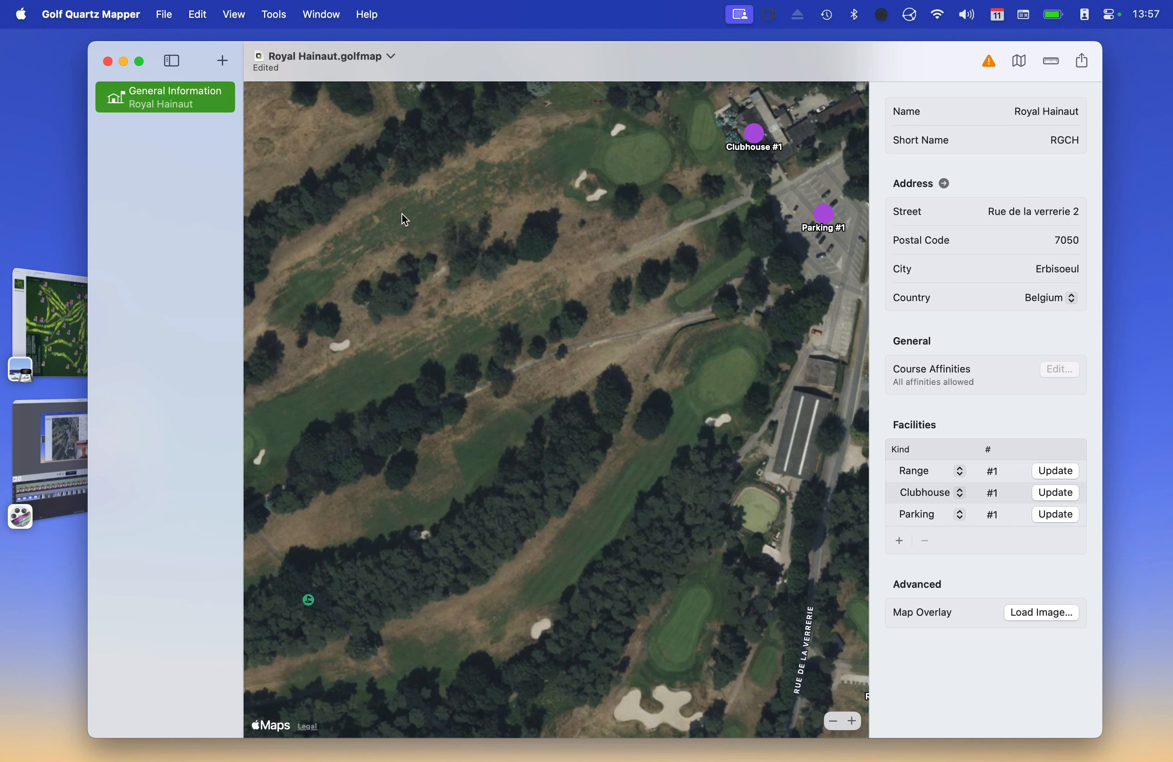
# Add hole groups Bruyères, Quesnoy and Etangs, each with 9 holes
pyautogui.click(224, 60)
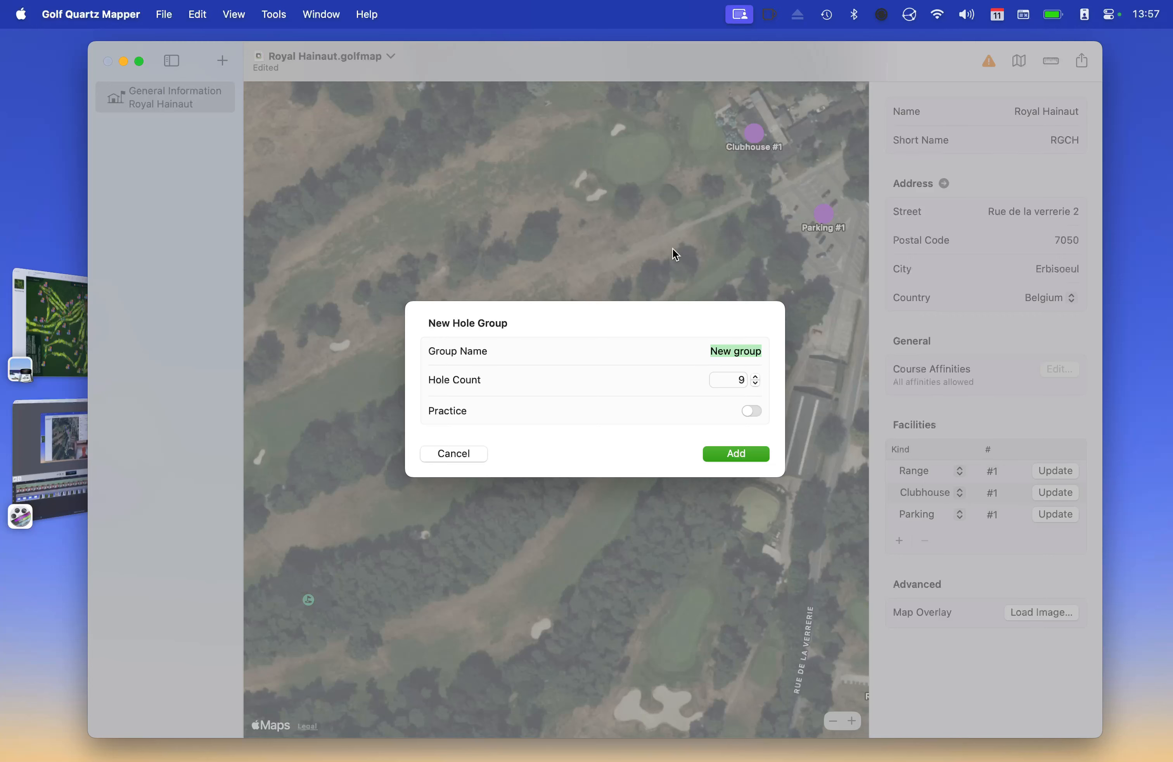
pyautogui.write('Bruyères')
pyautogui.click(743, 453)
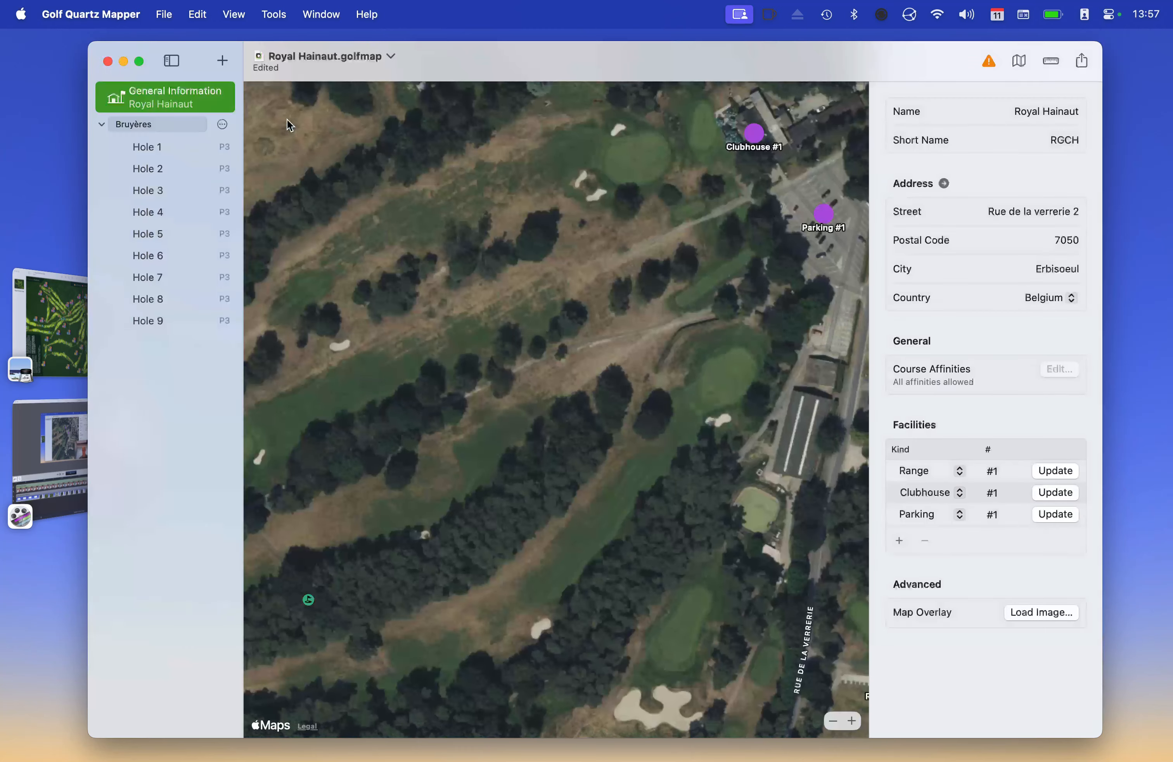
pyautogui.click(223, 60)
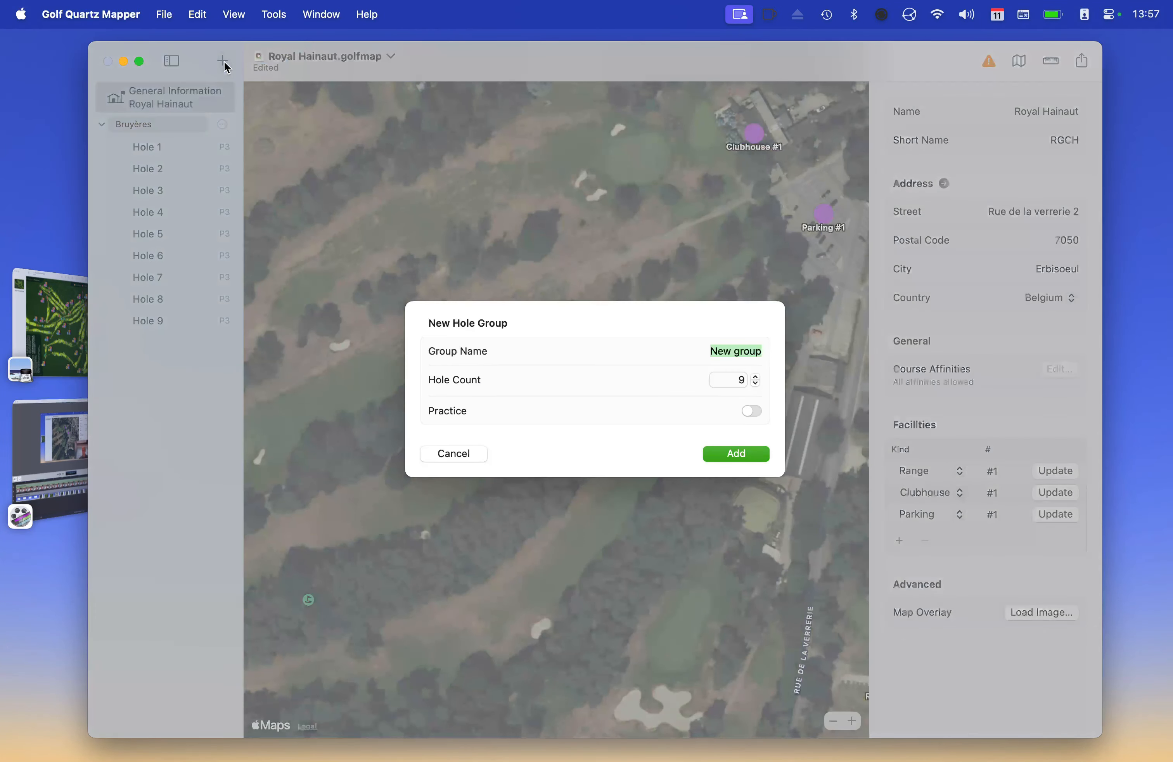
pyautogui.write('Quesnoy')
pyautogui.click(742, 455)
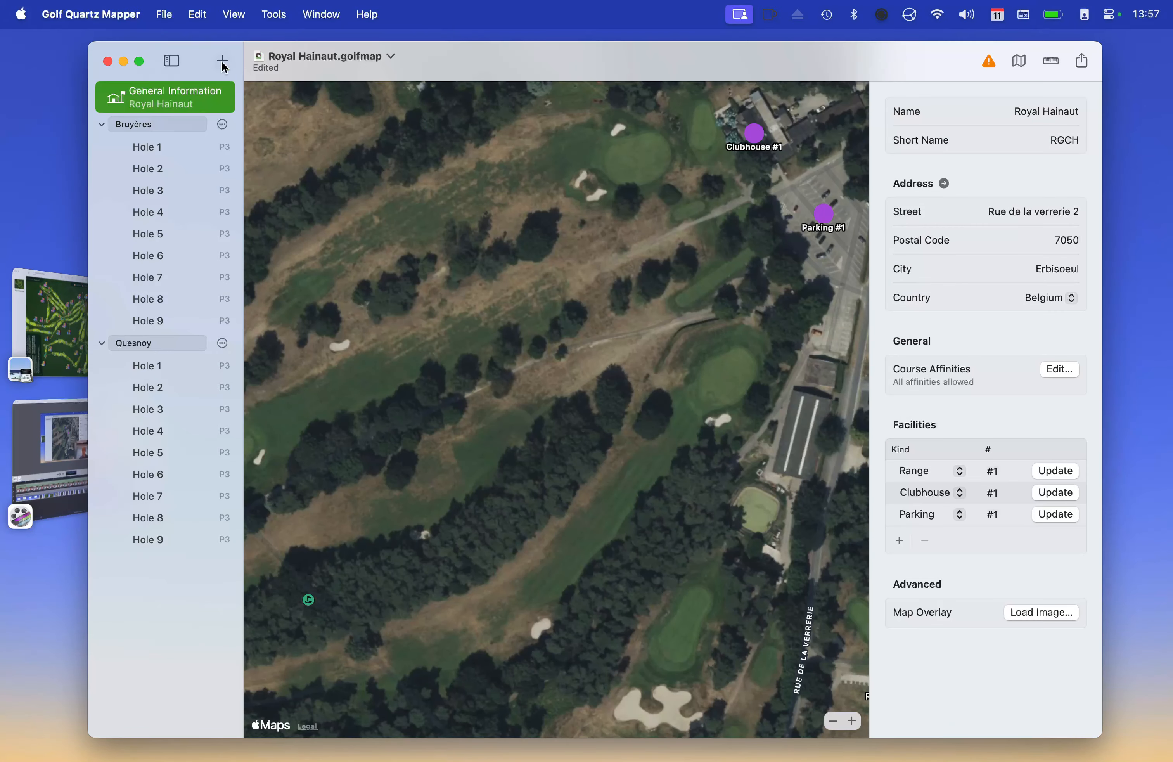
pyautogui.click(223, 62)
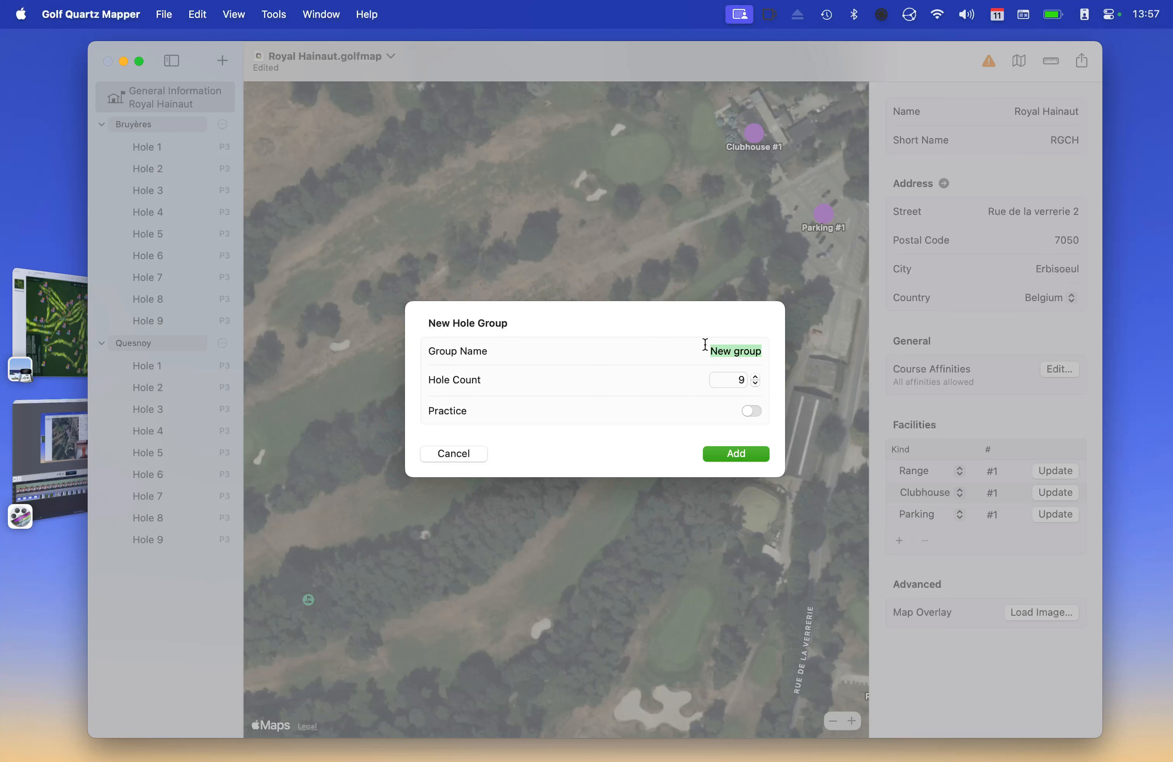
pyautogui.tripleClick(723, 350)
pyautogui.write('E')
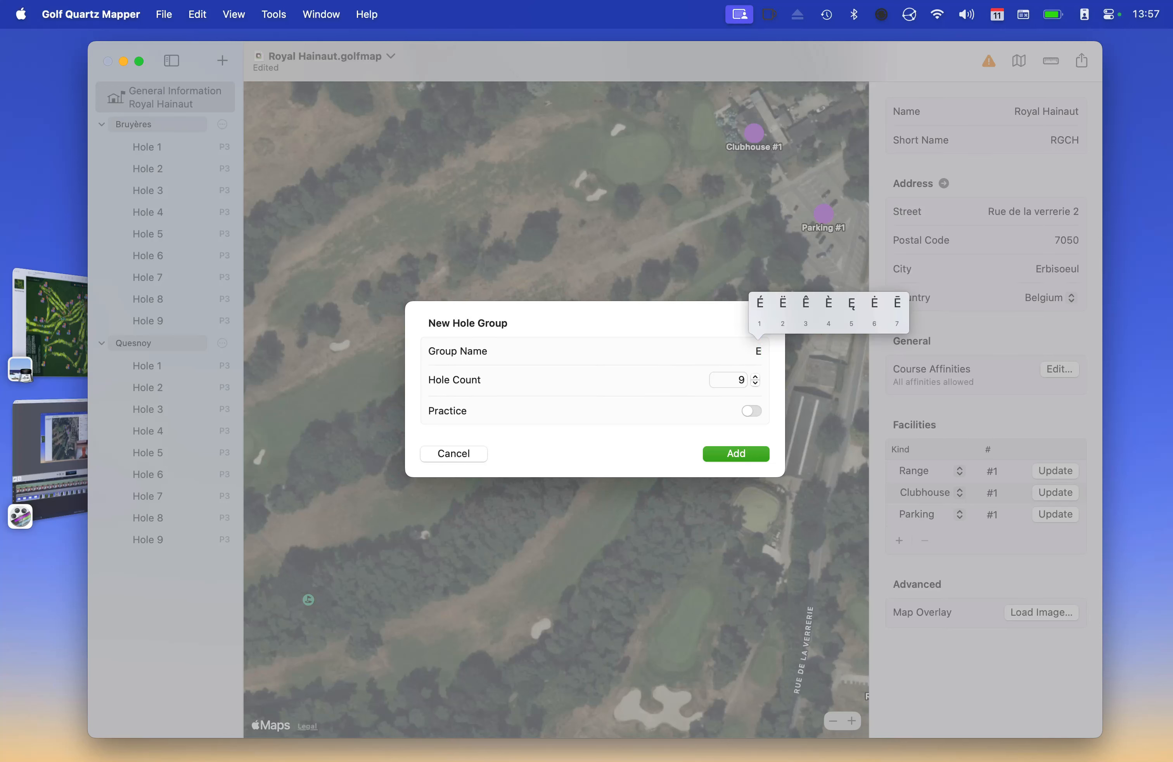
pyautogui.write('tangs')
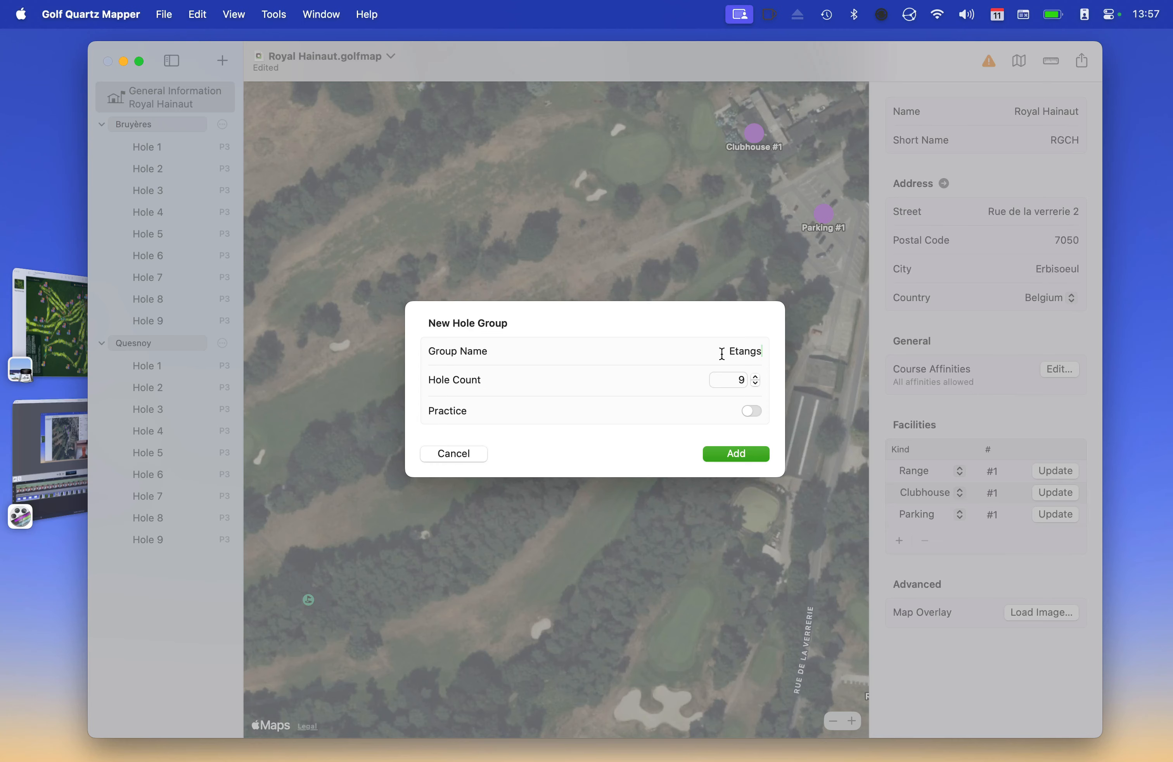
pyautogui.click(747, 456)
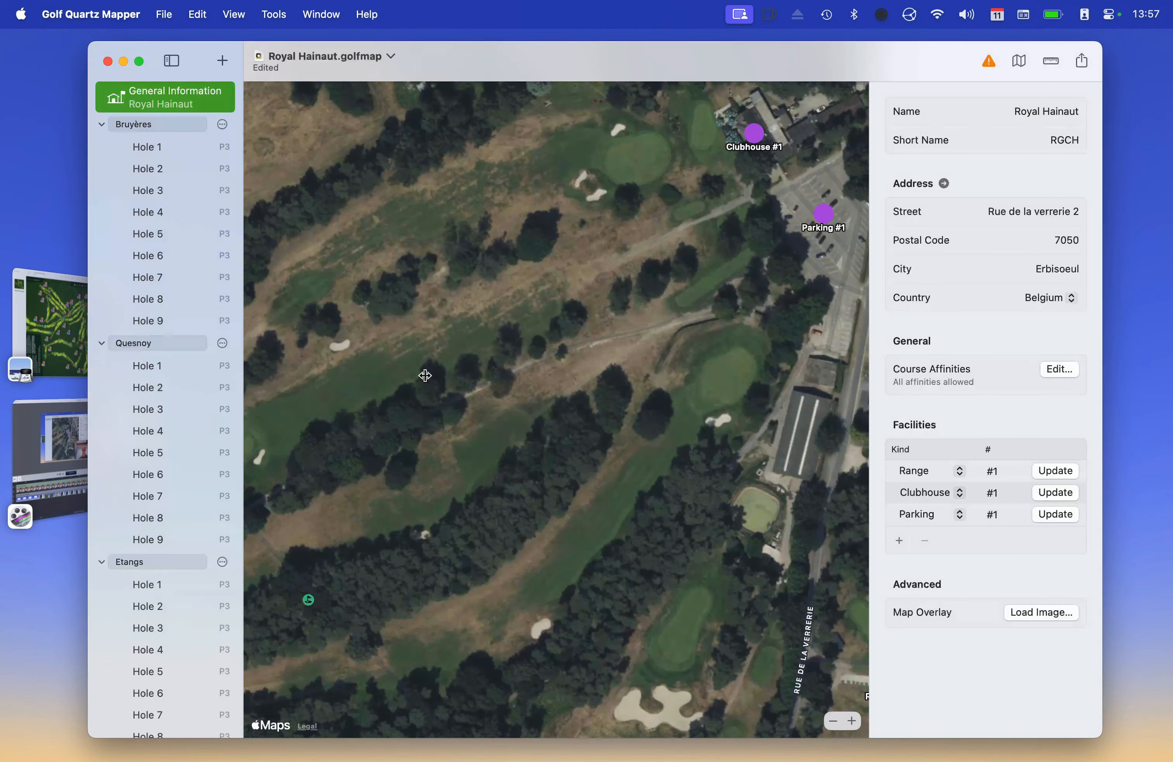
pyautogui.hscroll(-3, 427, 374)
pyautogui.hscroll(-10, 427, 375)
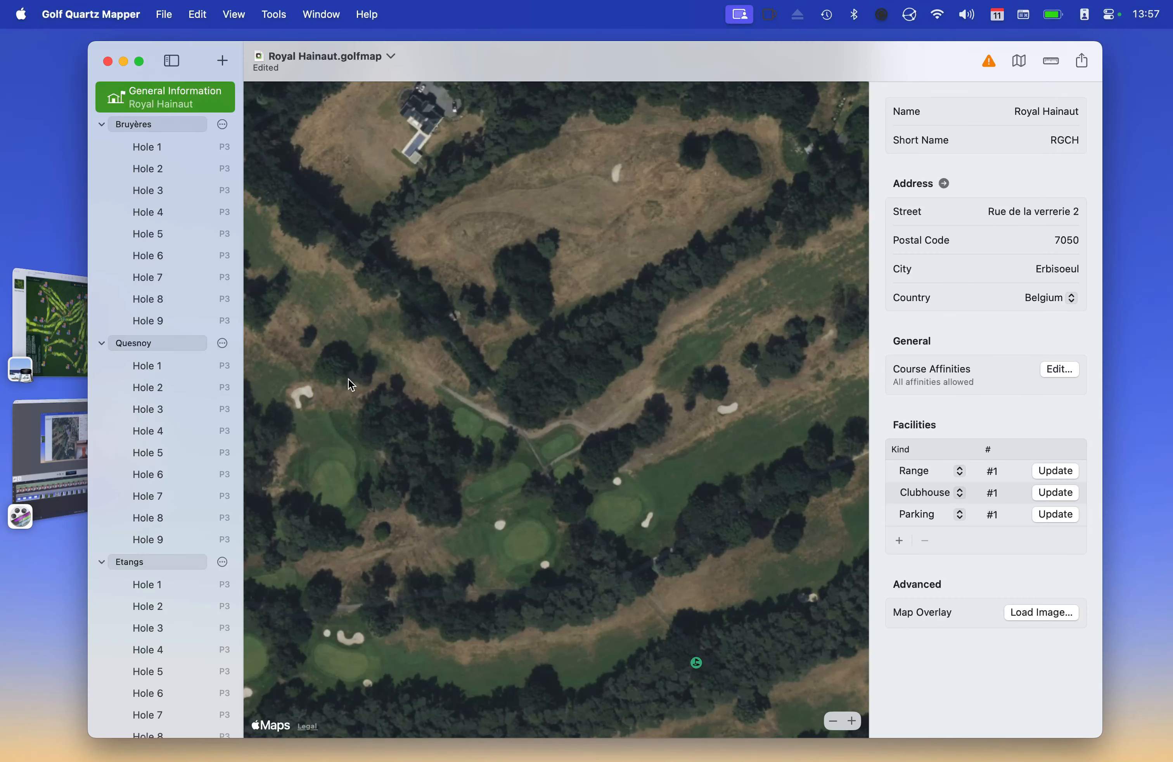
pyautogui.scroll(3, 649, 350)
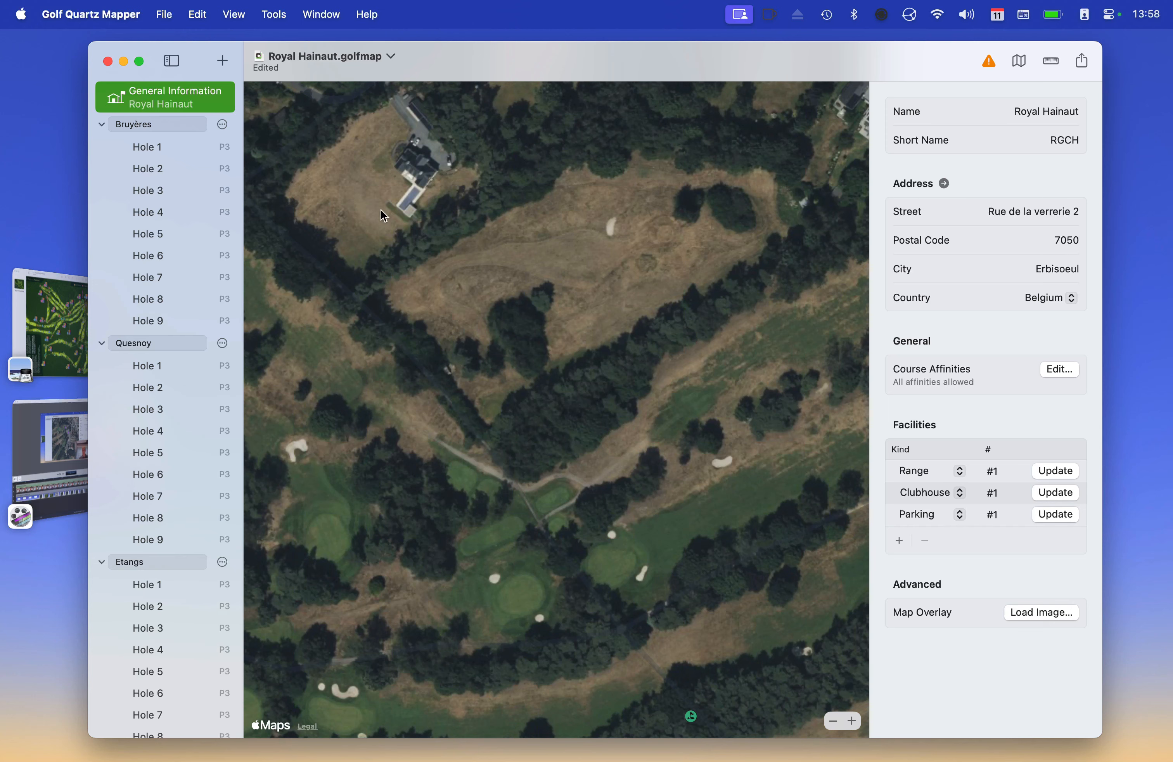
# Add a practice hole group named Genêts with 5 holes
pyautogui.click(223, 61)
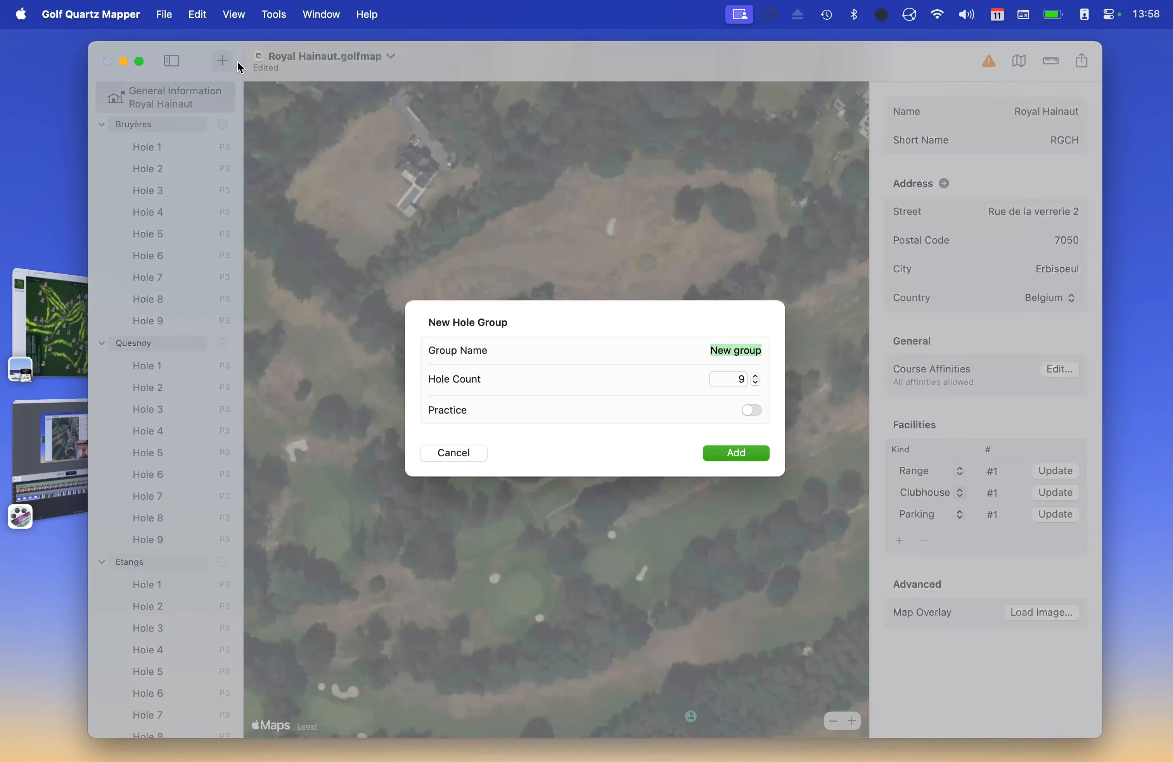
pyautogui.click(723, 352)
pyautogui.tripleClick(723, 352)
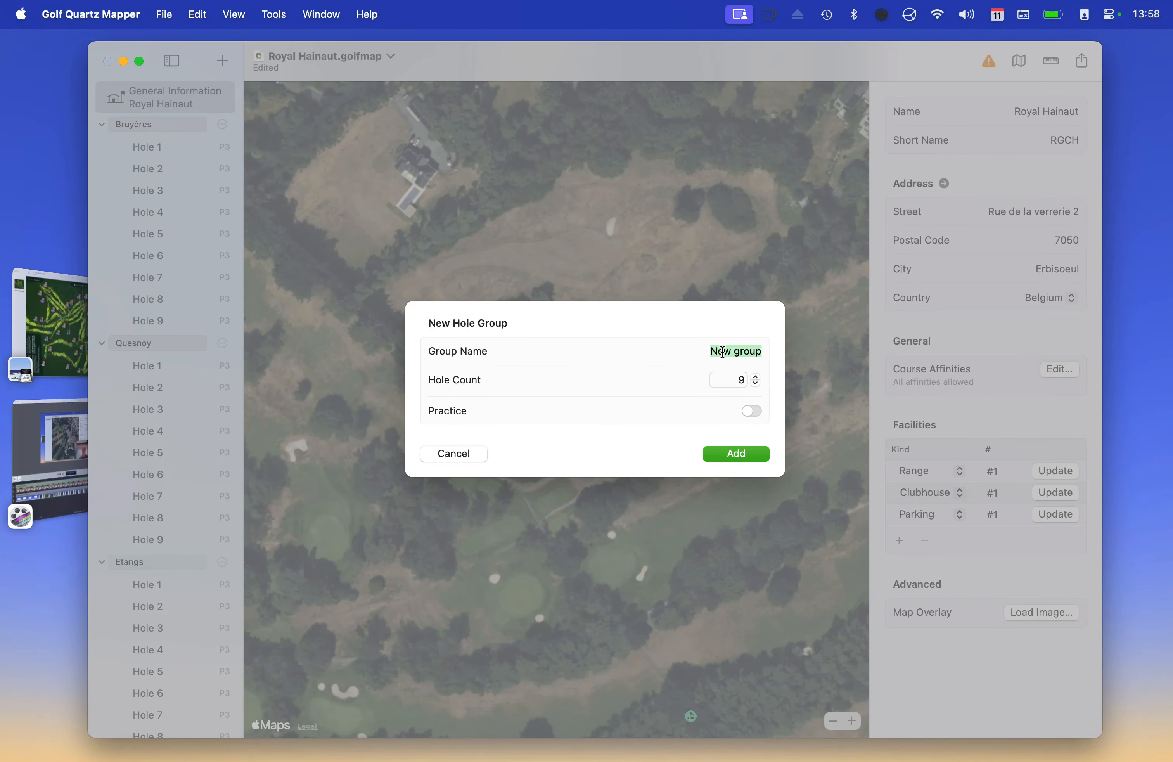
pyautogui.write('Genêts')
pyautogui.click(757, 384)
pyautogui.click(757, 385)
pyautogui.click(757, 384)
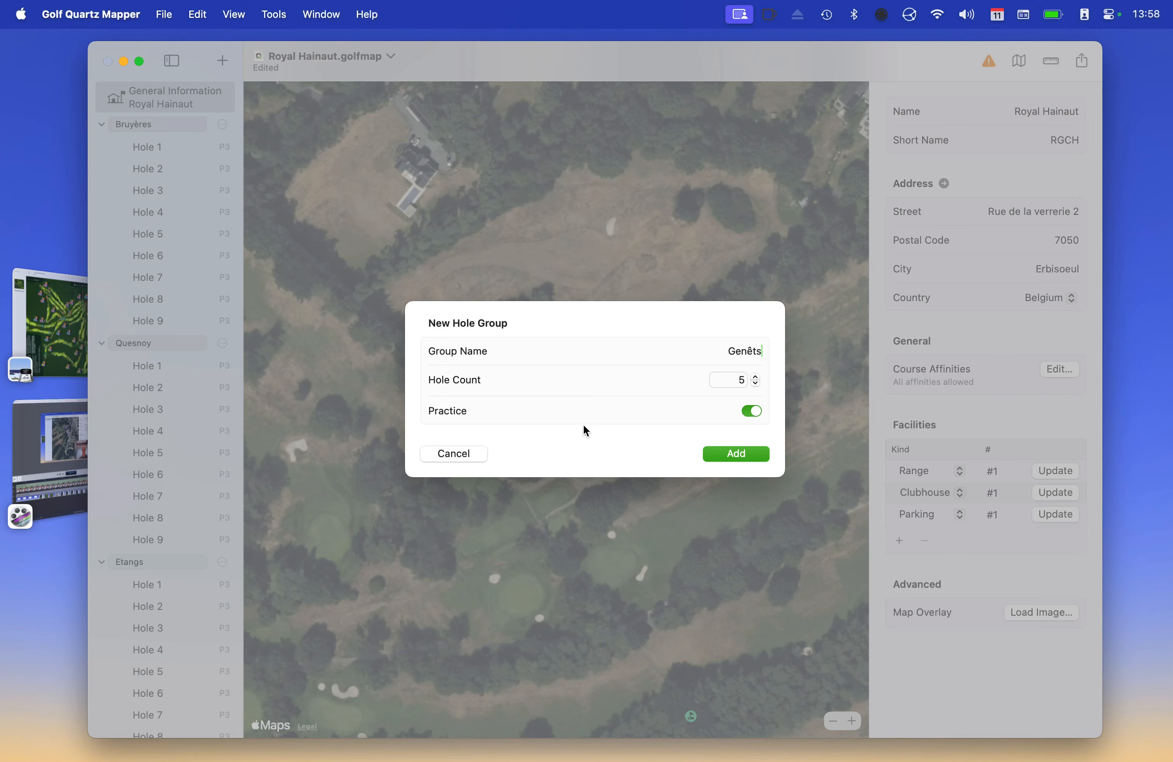
pyautogui.click(755, 455)
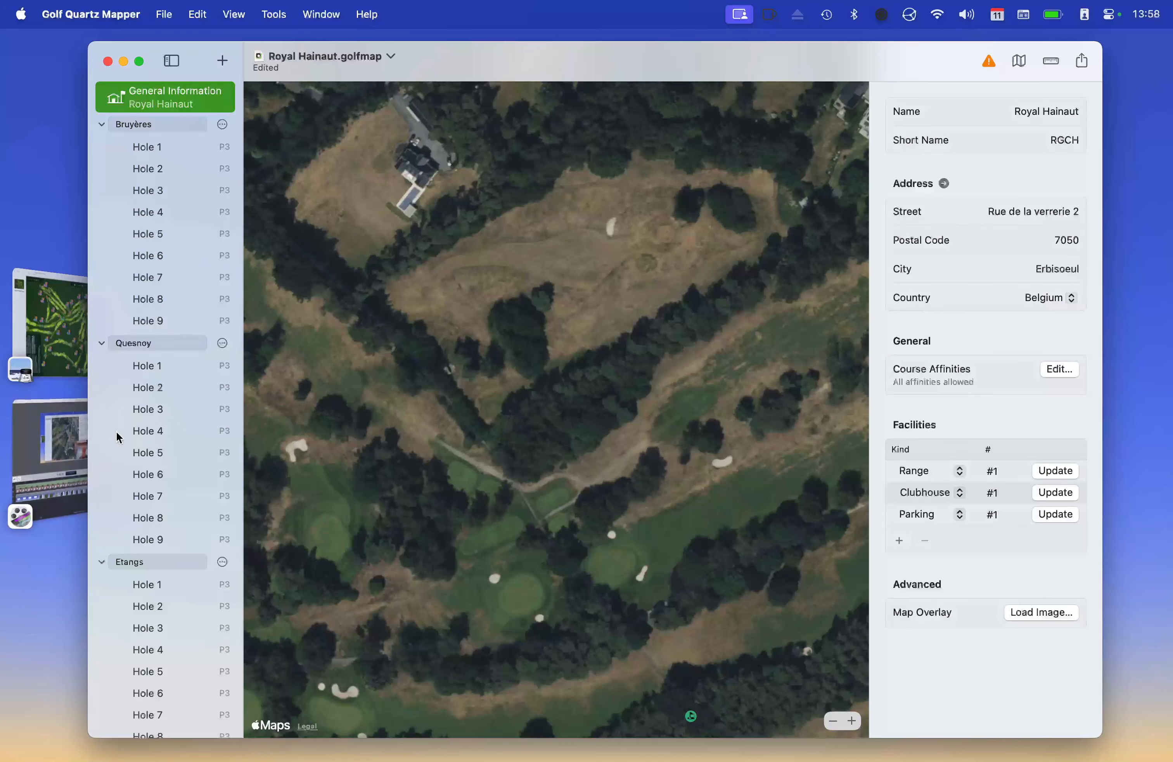
# Open the details of Bruyères Hole 1
pyautogui.scroll(-5, 116, 431)
pyautogui.scroll(5, 116, 437)
pyautogui.scroll(-5, 116, 437)
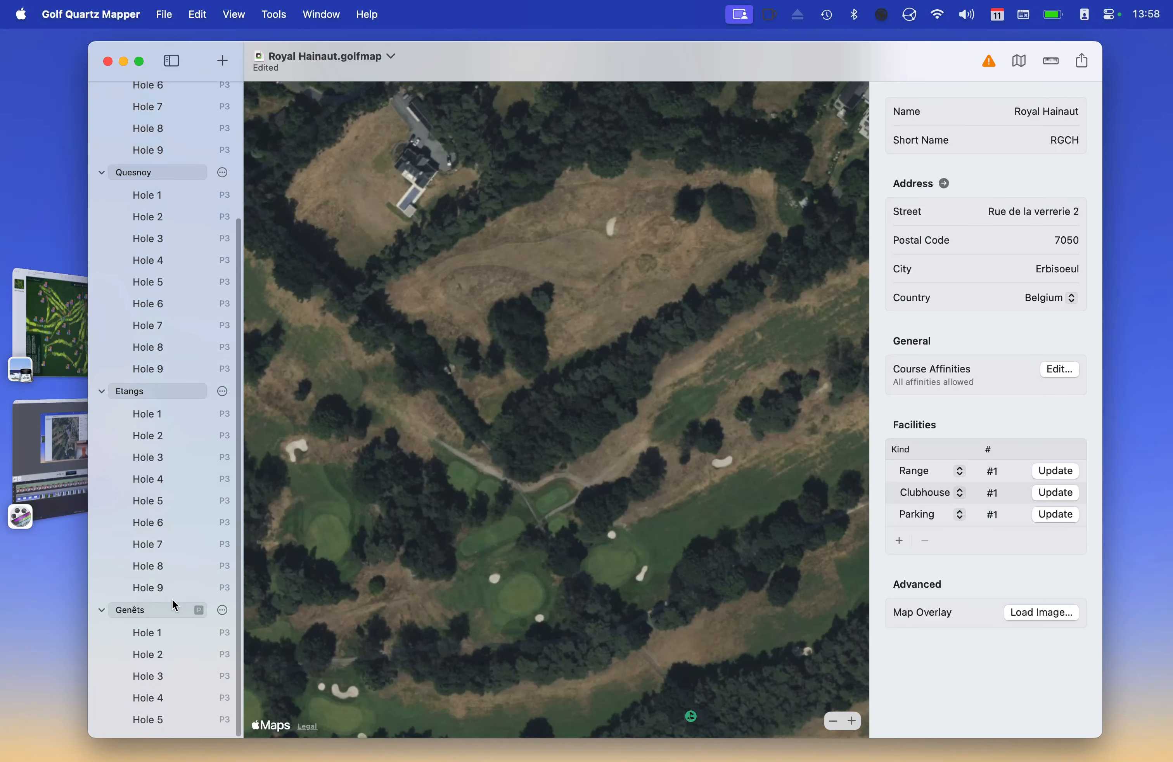
pyautogui.scroll(3, 172, 557)
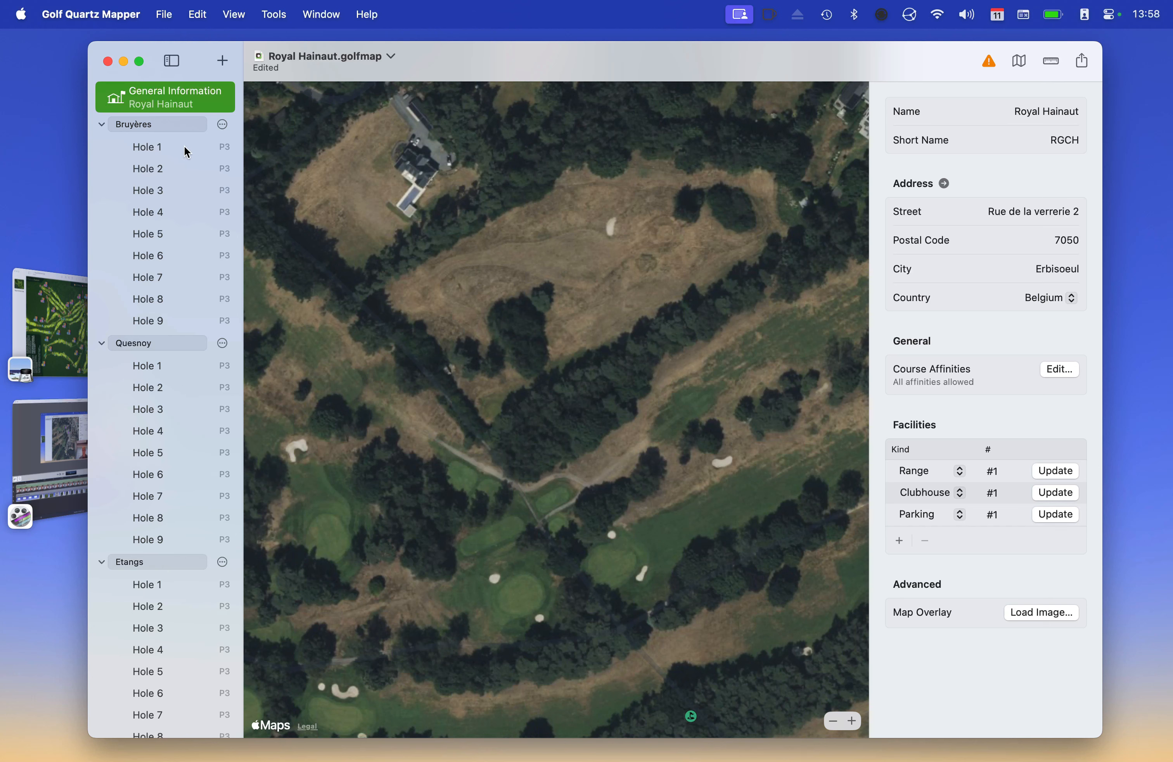
pyautogui.click(158, 144)
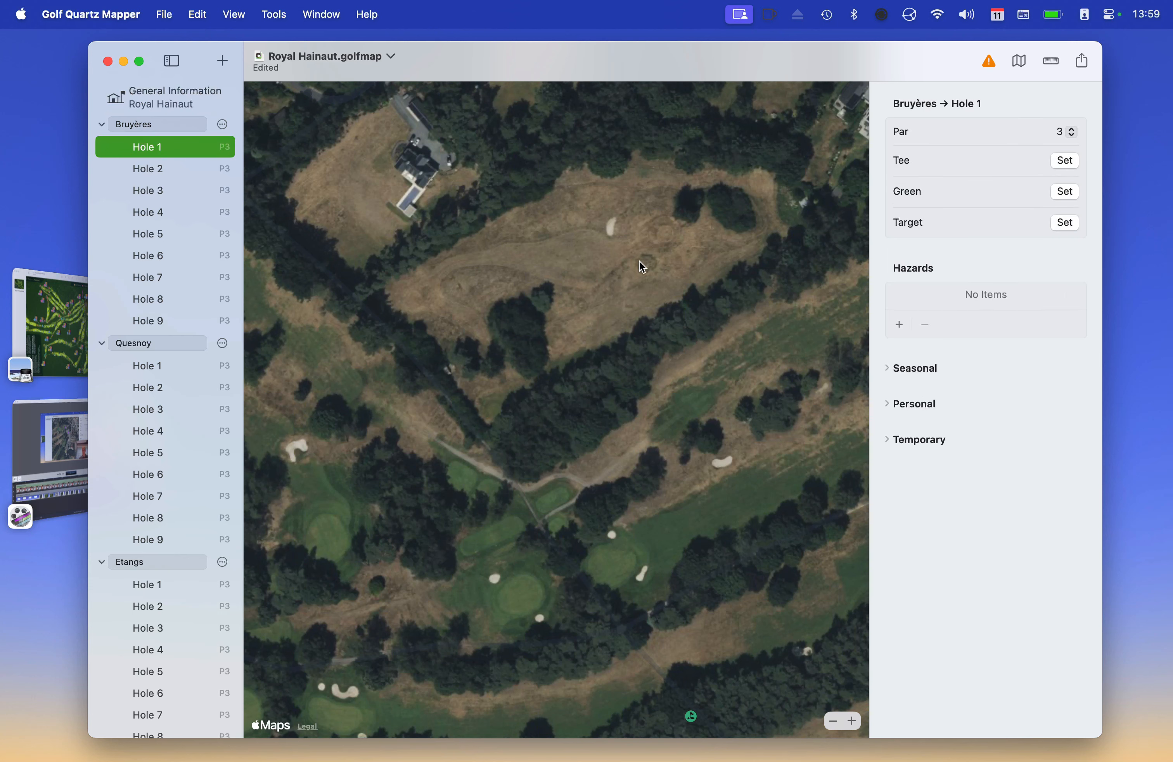
pyautogui.click(46, 322)
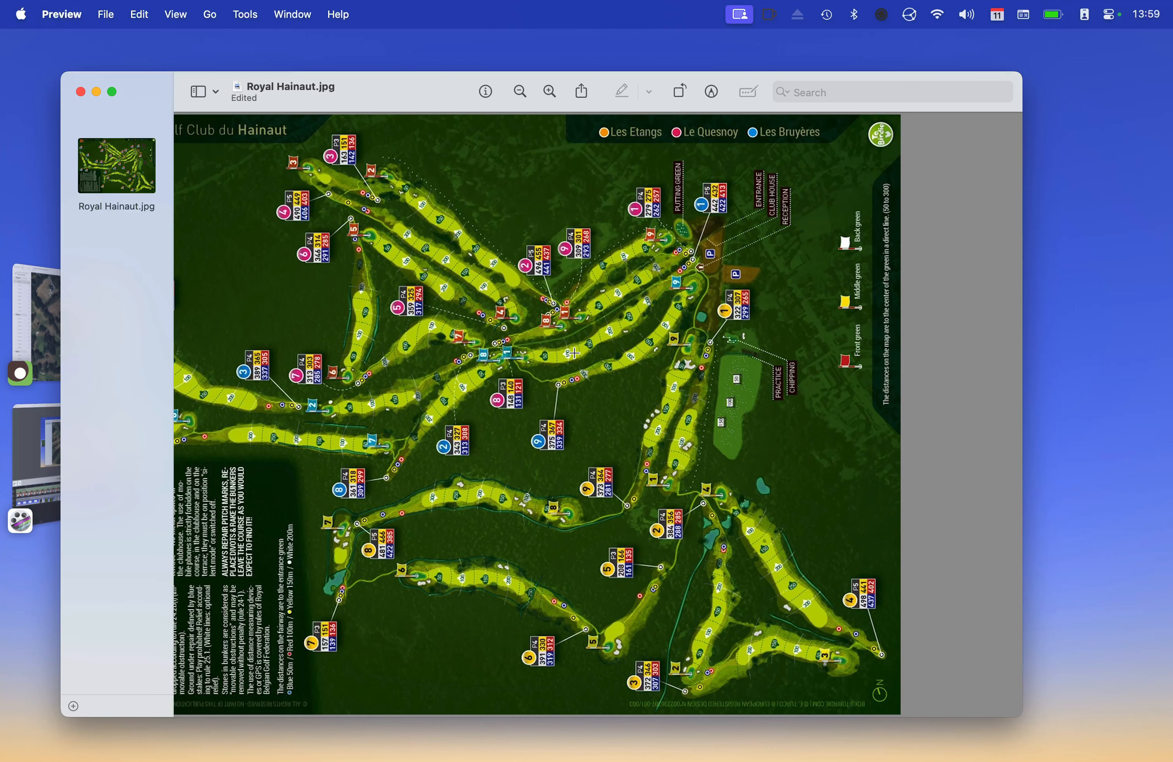
pyautogui.press('super+Tab')
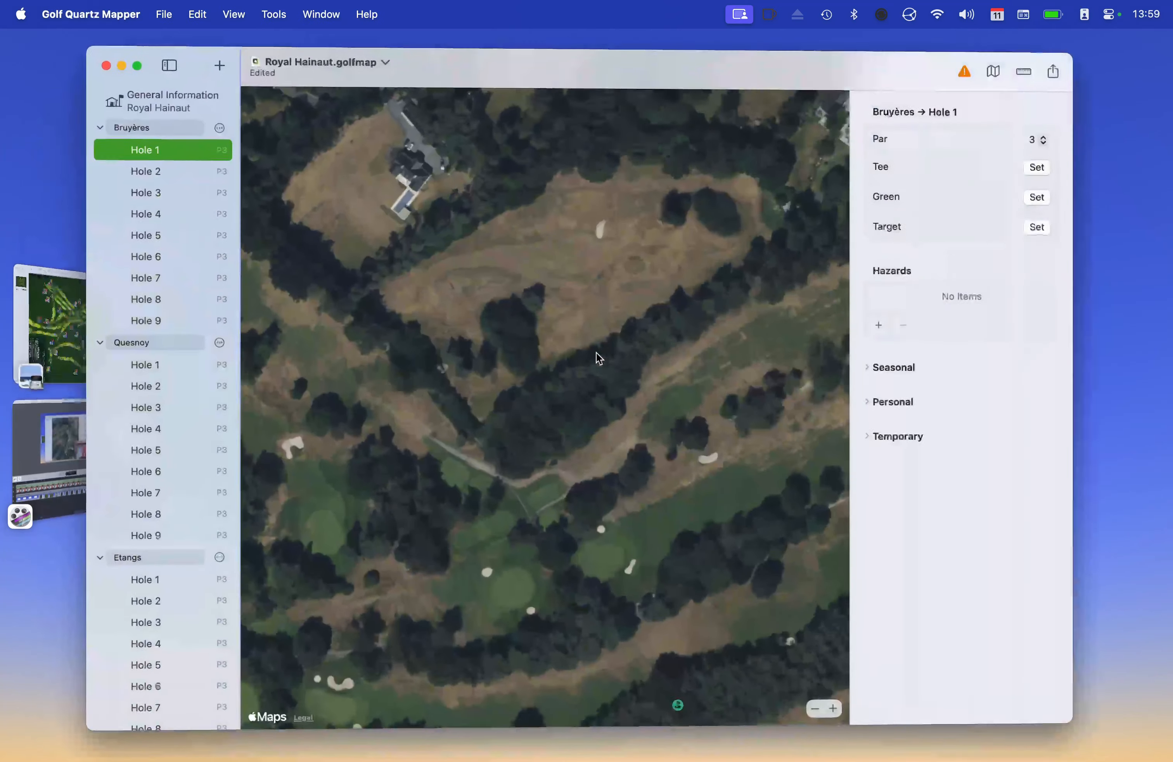
# Change Bruyères Hole 1's par from 3 to 5, shown as P5 in the list
pyautogui.hscroll(3, 657, 354)
pyautogui.hscroll(5, 638, 347)
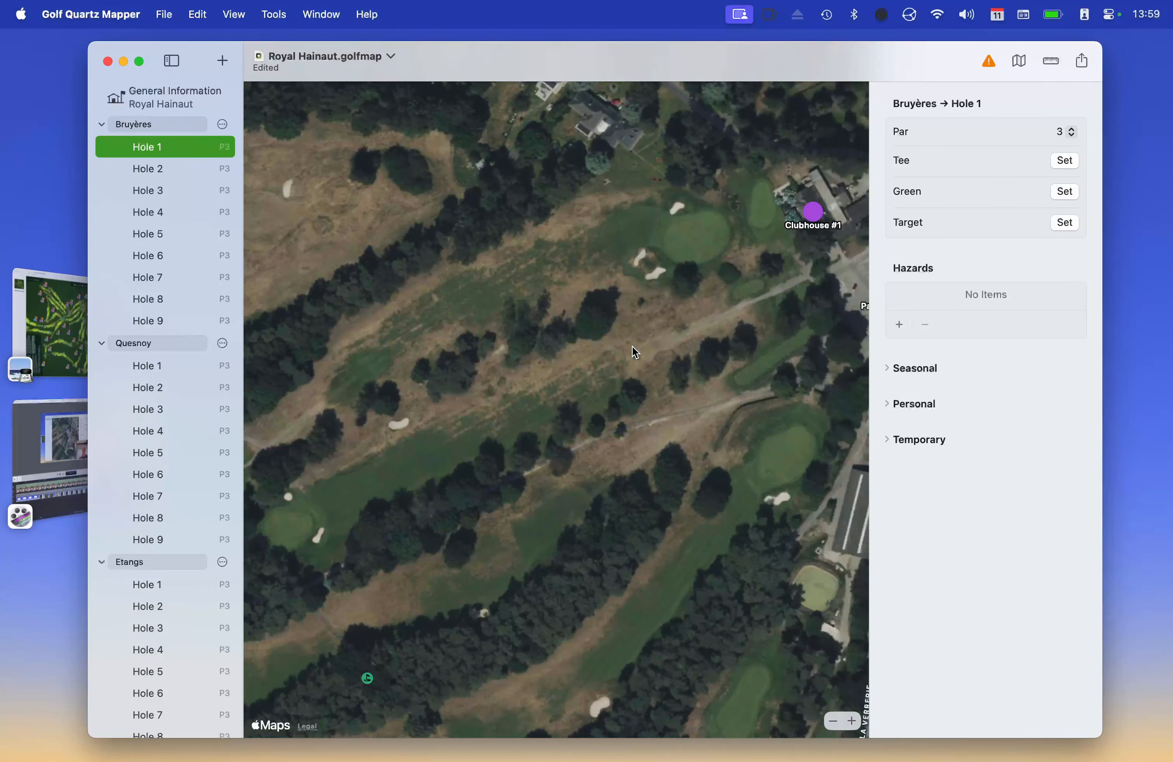
pyautogui.scroll(2, 635, 343)
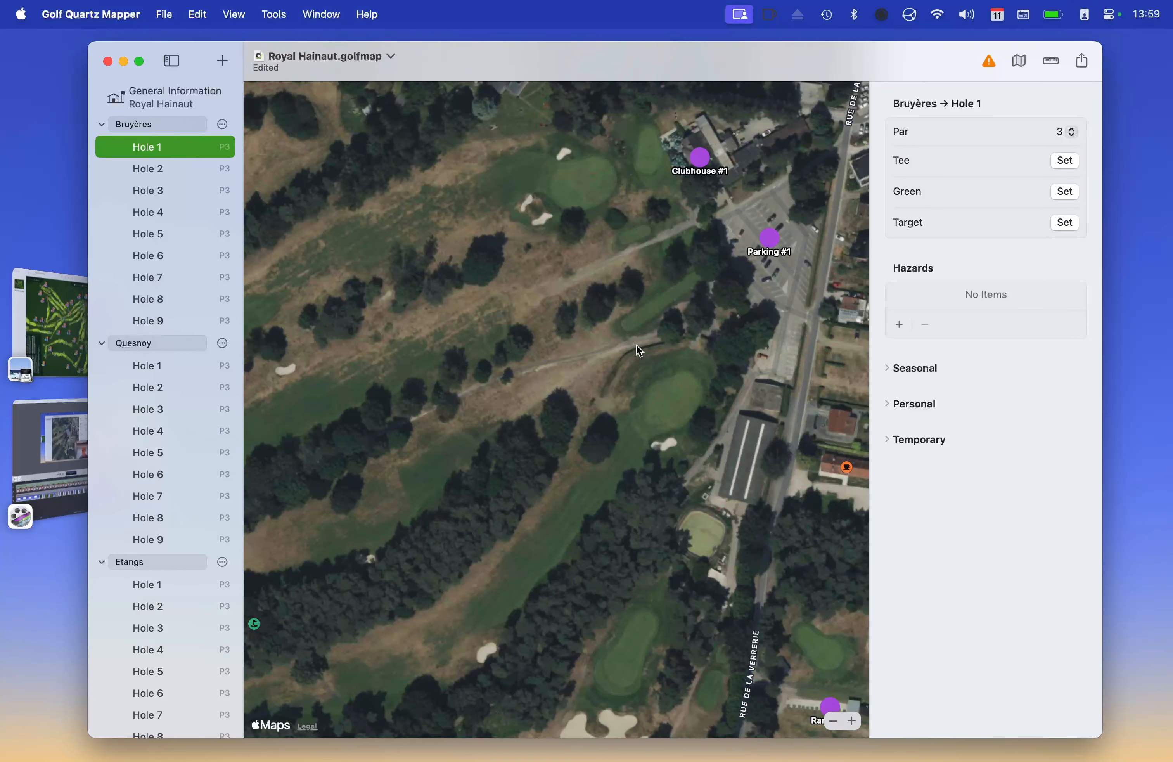
pyautogui.scroll(5, 687, 350)
pyautogui.scroll(1, 687, 351)
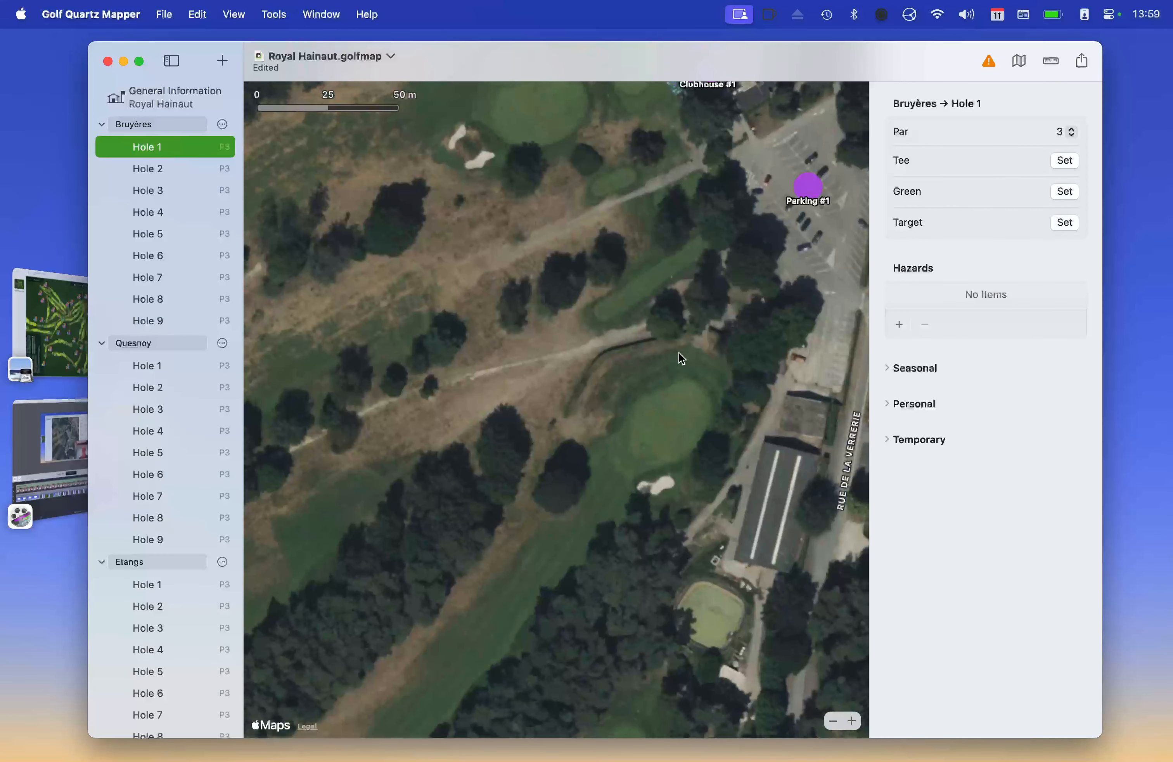
pyautogui.scroll(2, 678, 352)
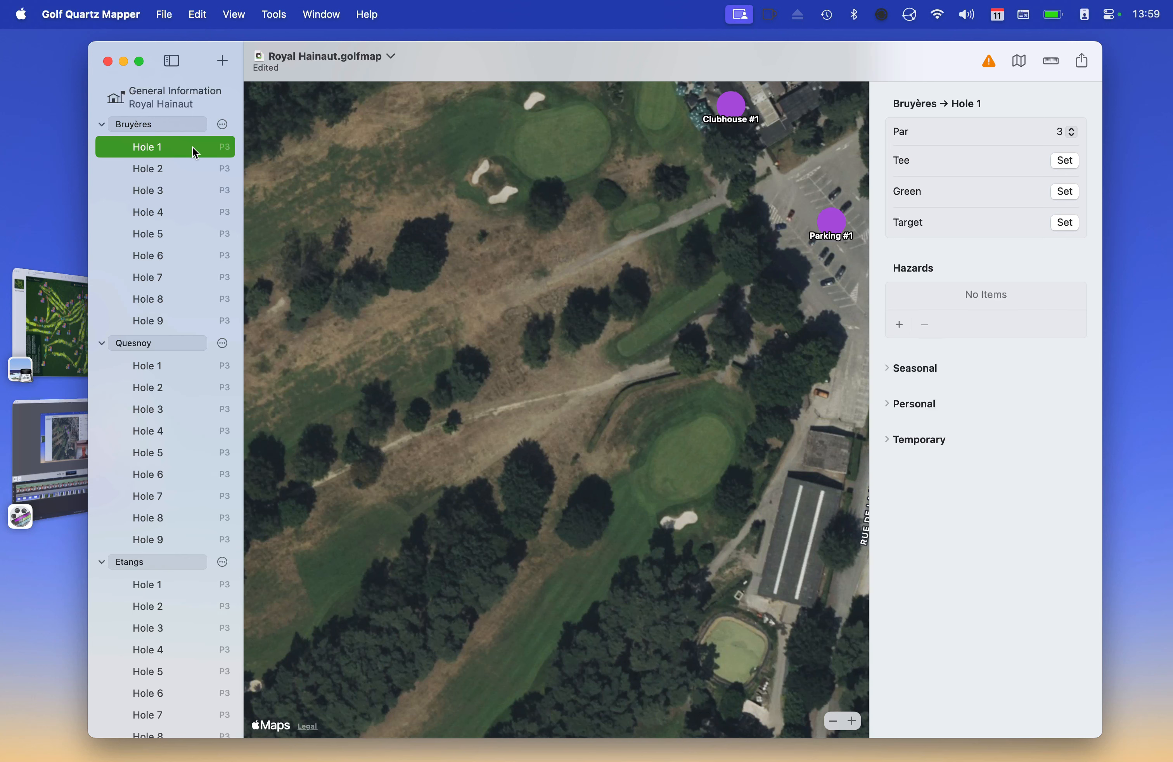
pyautogui.click(1076, 132)
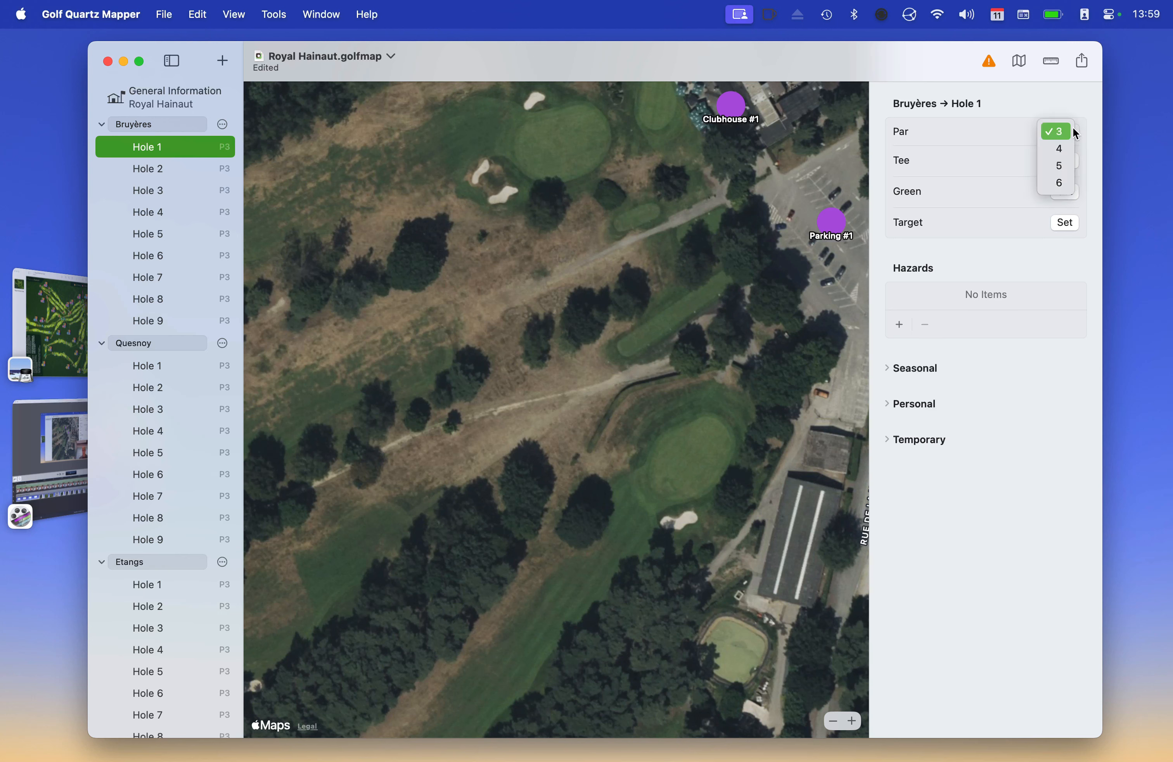
pyautogui.click(1062, 164)
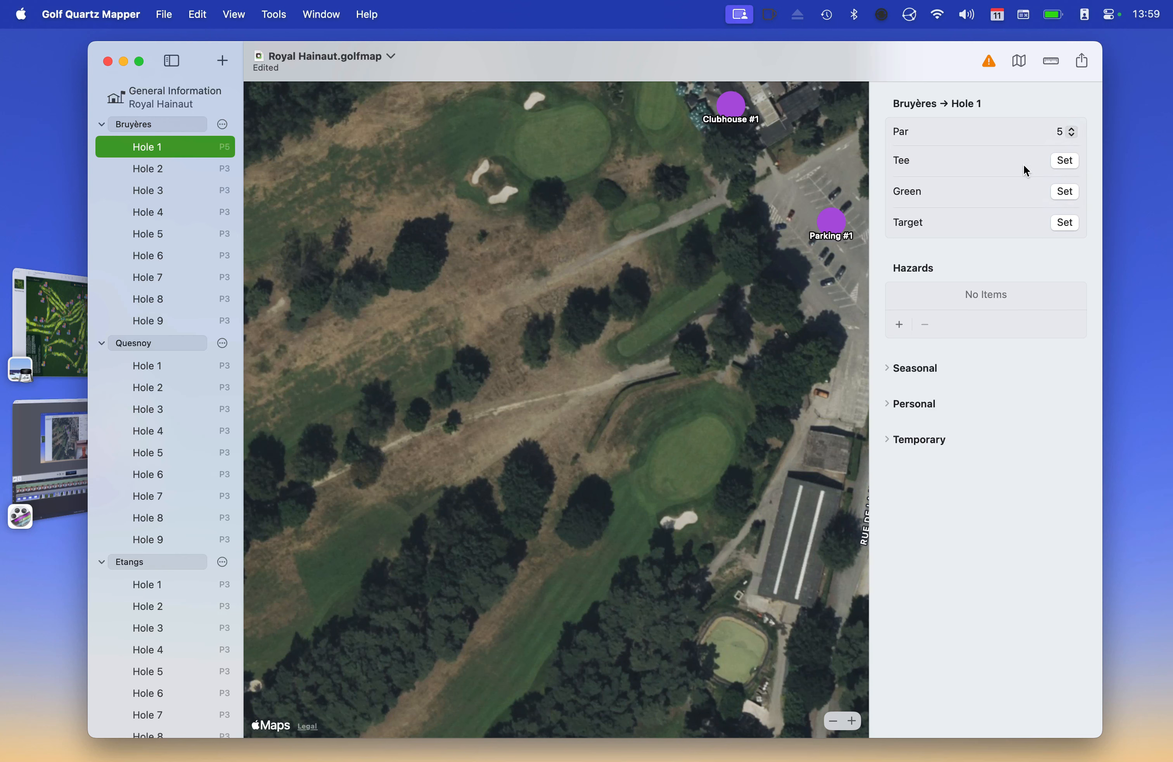
# Draw Tee 1 for Bruyères Hole 1 as a 46,08 m line from back to front tee
pyautogui.click(1066, 159)
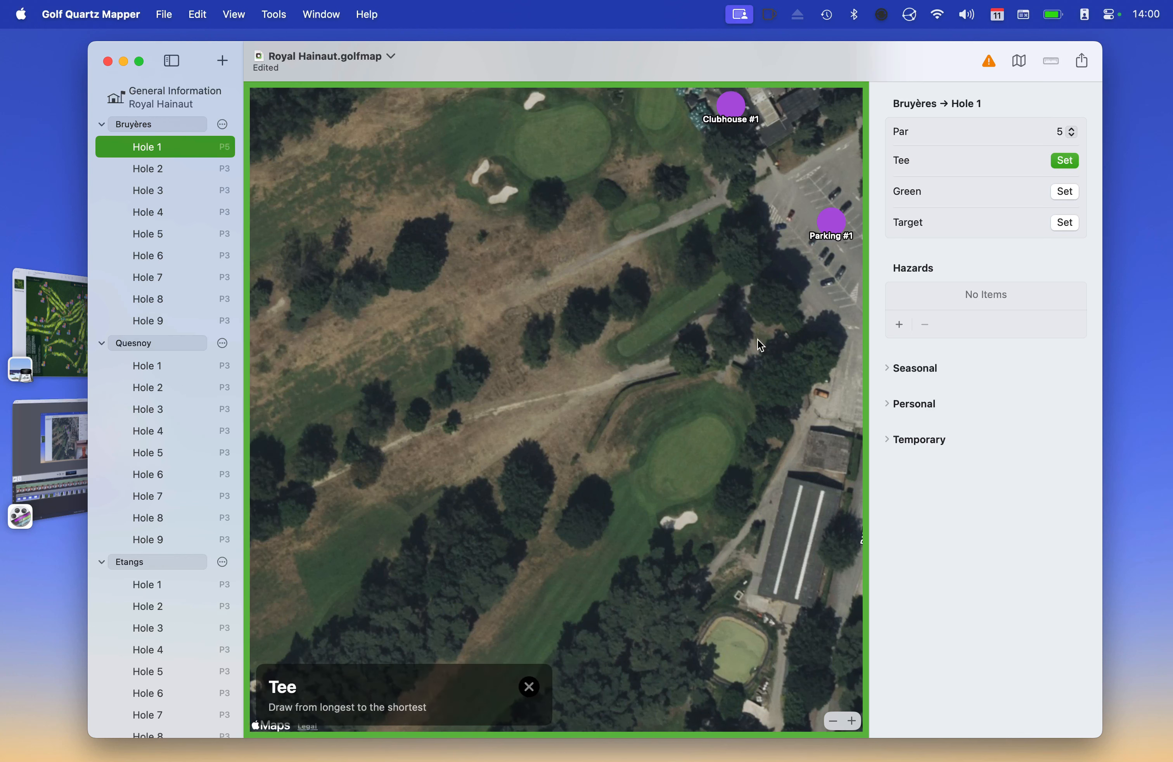
pyautogui.moveTo(734, 277); pyautogui.dragTo(621, 350)
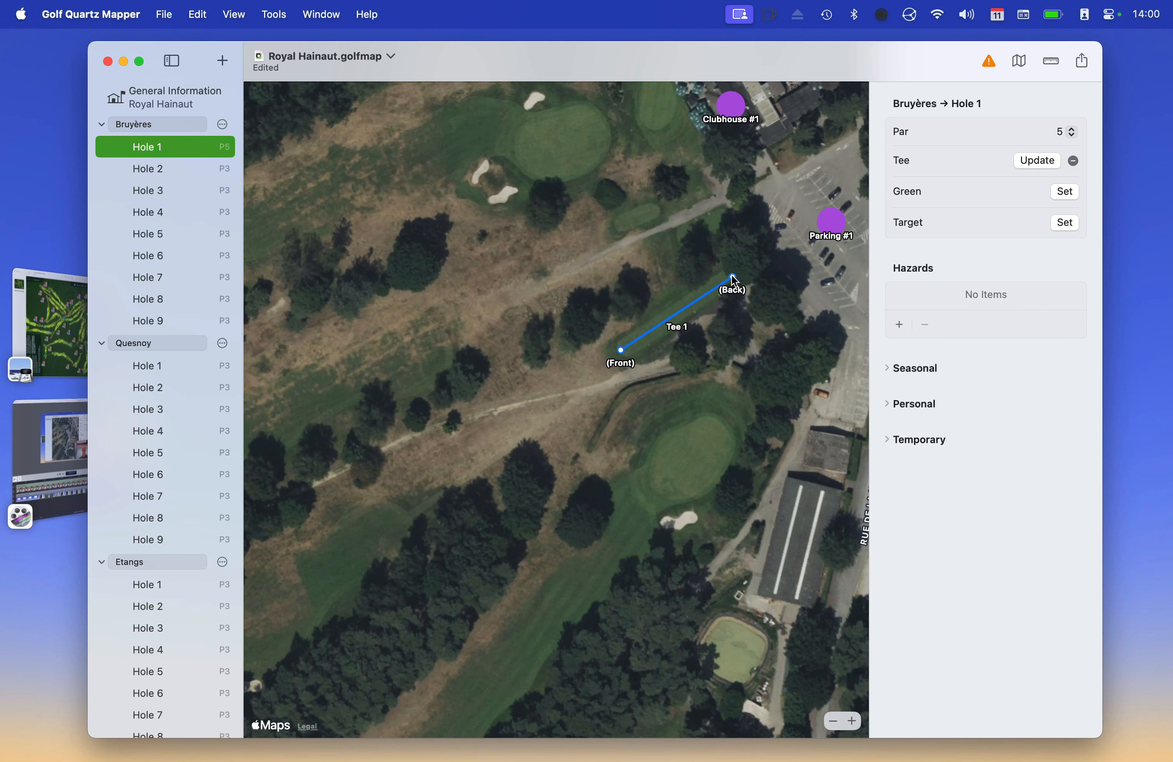
pyautogui.scroll(-10, 712, 285)
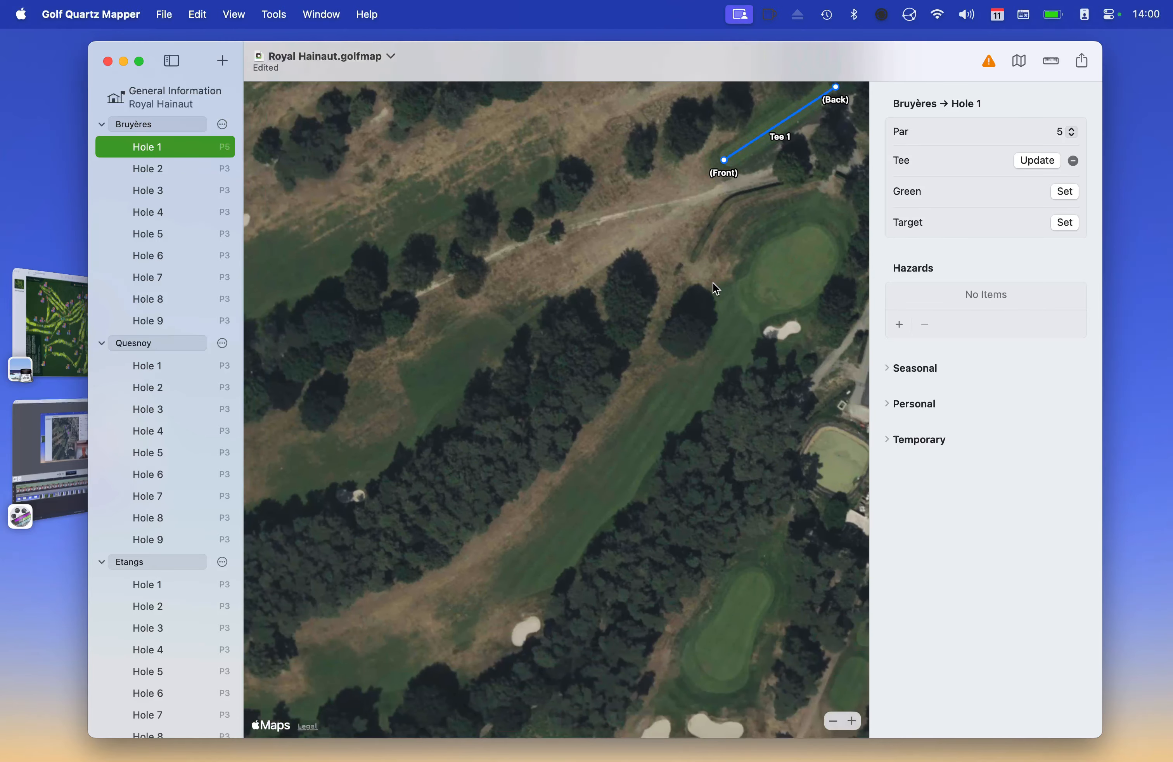
pyautogui.hscroll(-1, 713, 283)
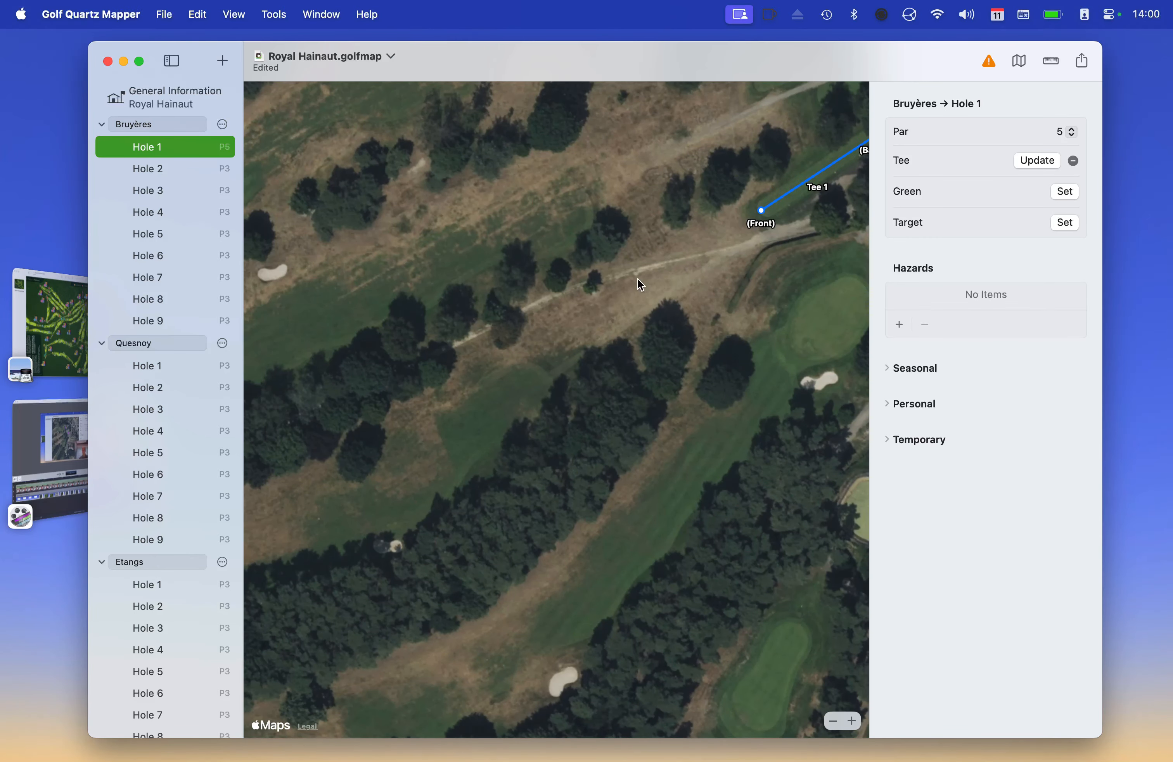
pyautogui.hscroll(-15, 633, 277)
pyautogui.scroll(-6, 632, 276)
pyautogui.scroll(4, 632, 276)
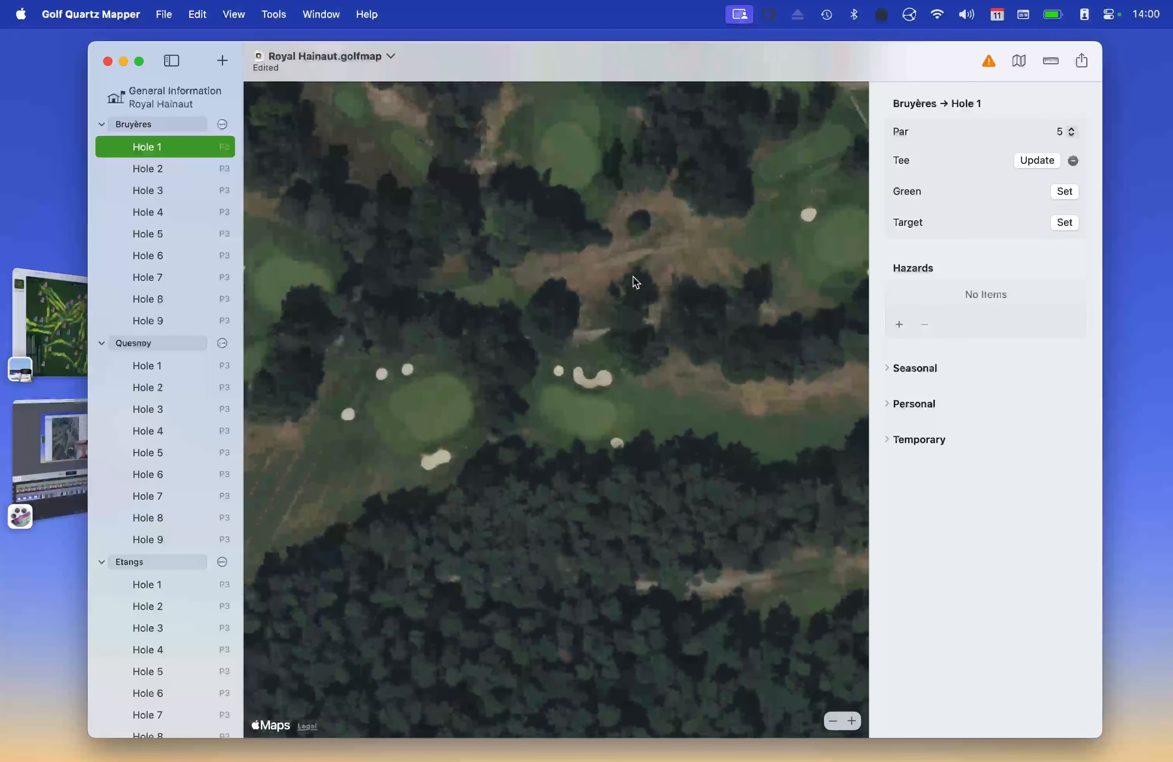
pyautogui.scroll(-4, 633, 275)
pyautogui.scroll(5, 565, 314)
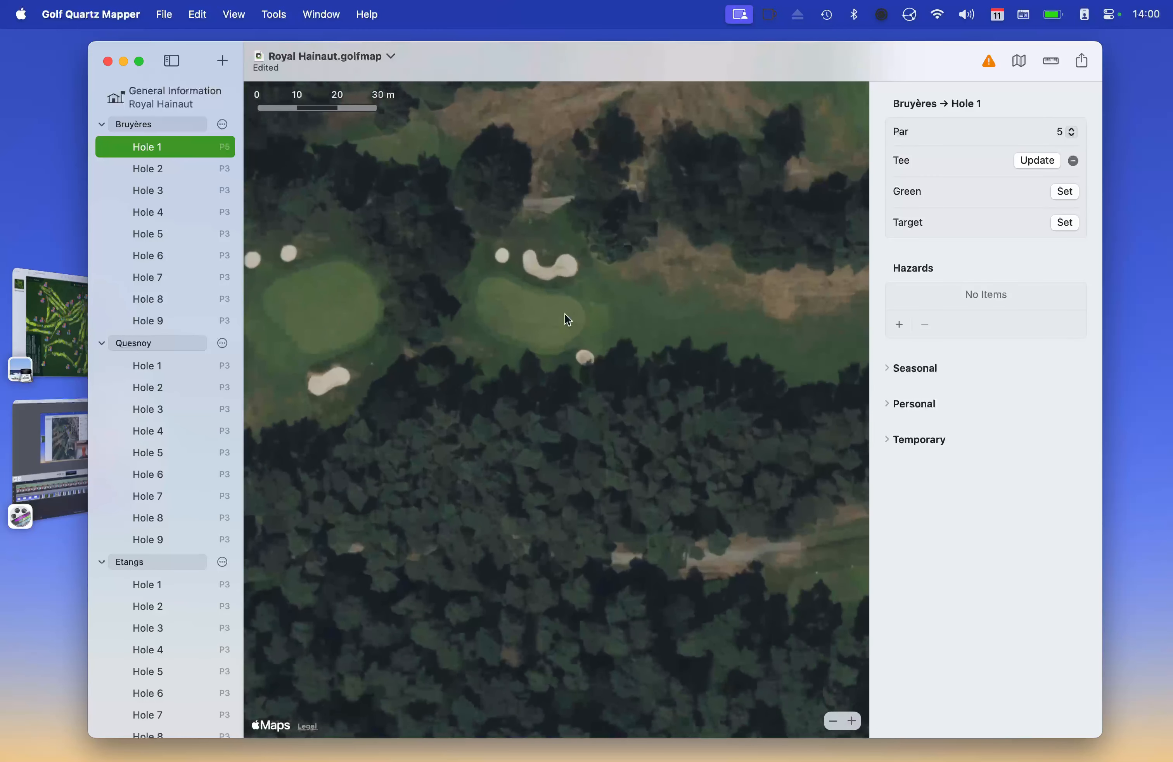
# Draw Hole 1's Green 1 line from its near edge to far edge, about 22,89 m
pyautogui.click(1065, 192)
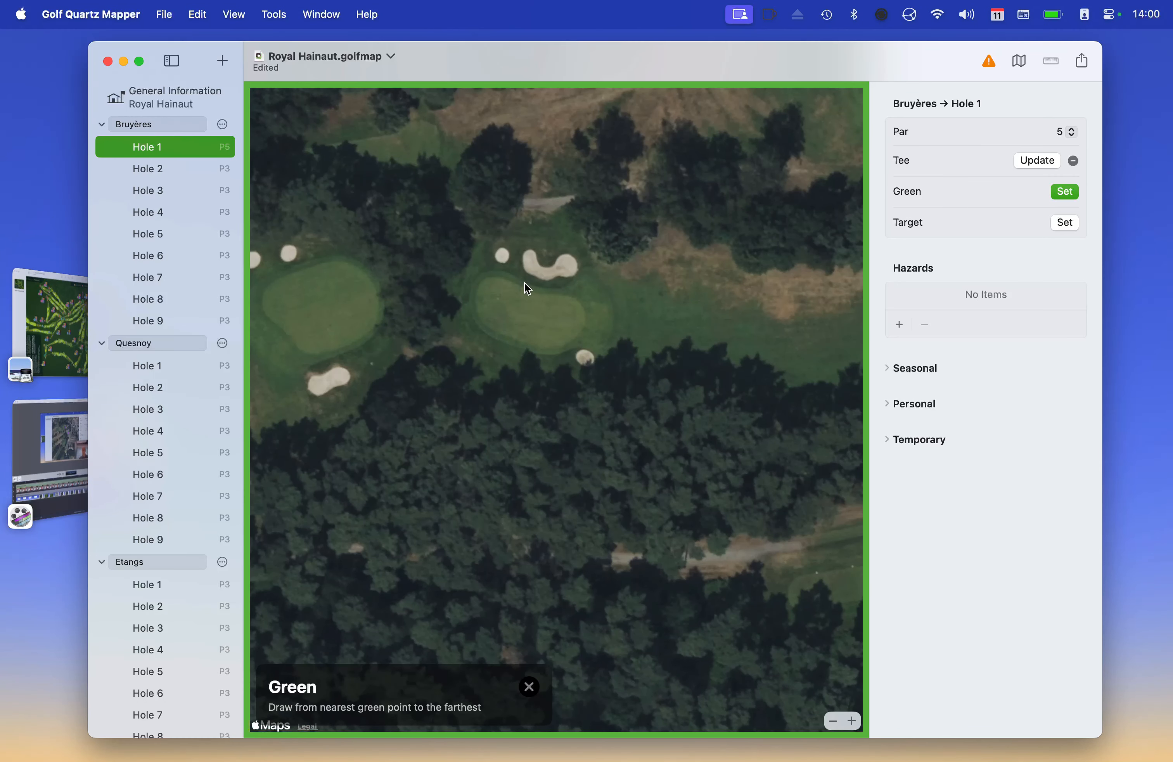
pyautogui.moveTo(584, 318); pyautogui.dragTo(475, 298)
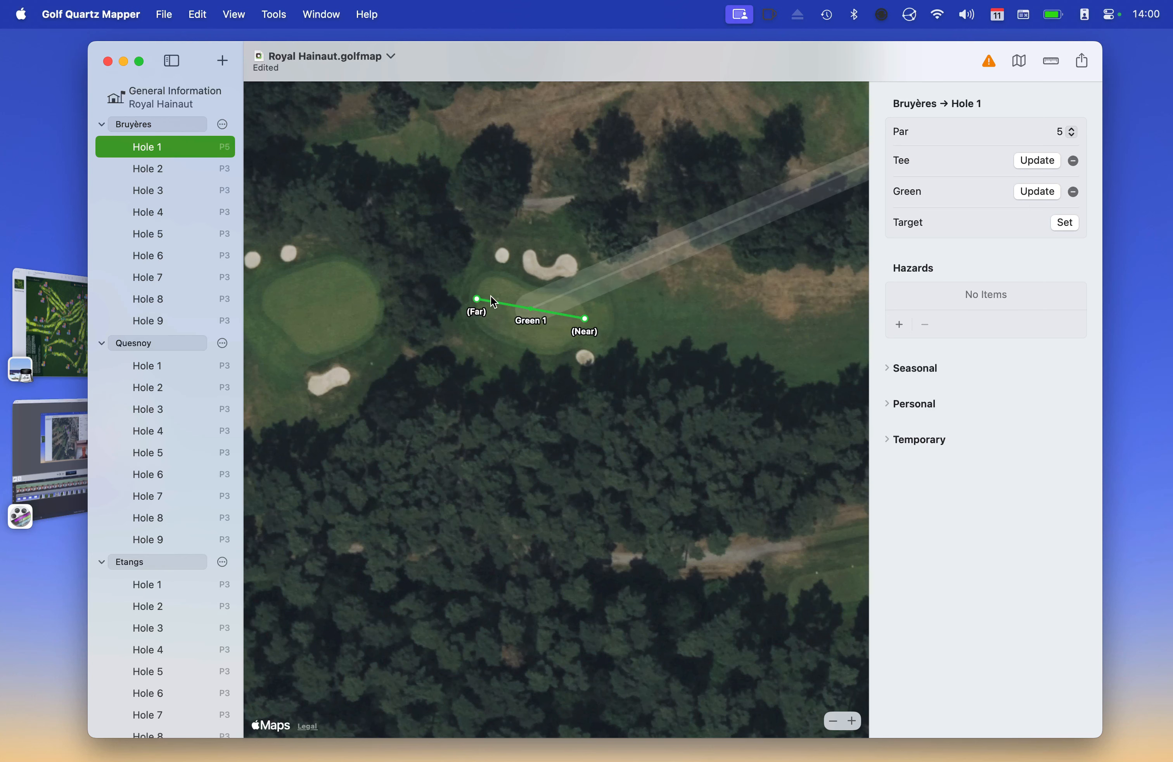
pyautogui.hscroll(10, 593, 289)
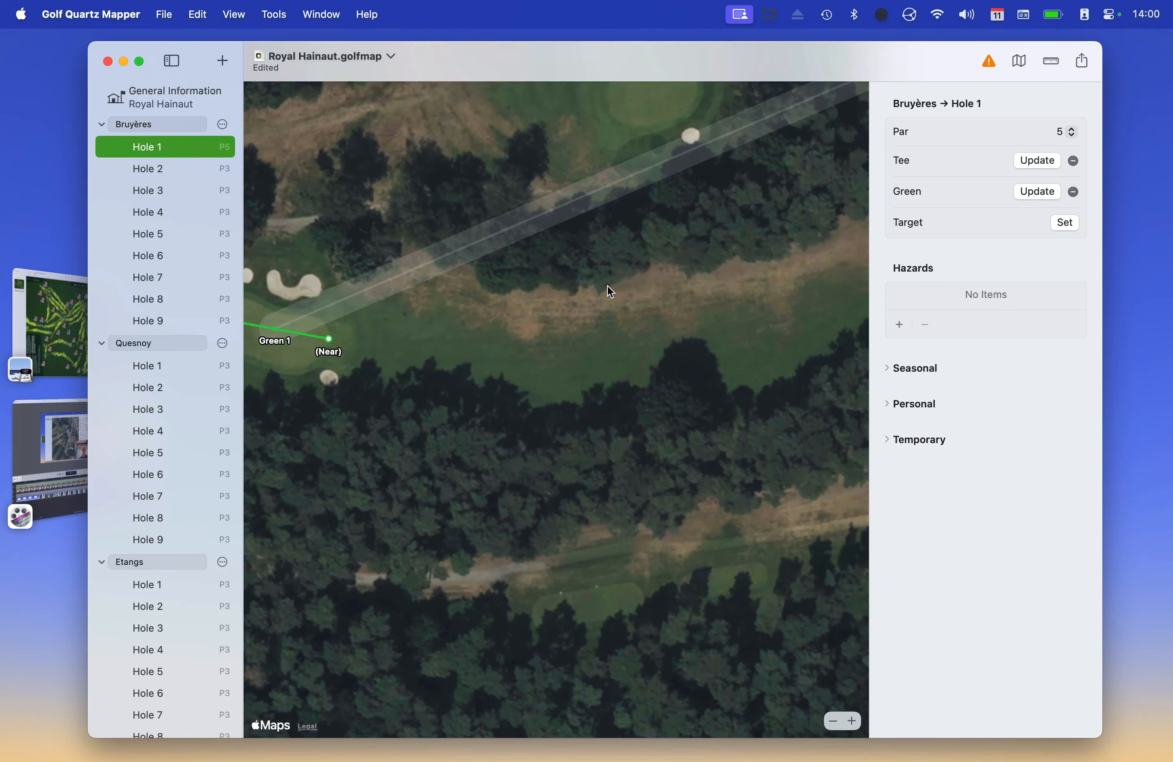
pyautogui.scroll(-5, 607, 285)
pyautogui.hscroll(10, 607, 285)
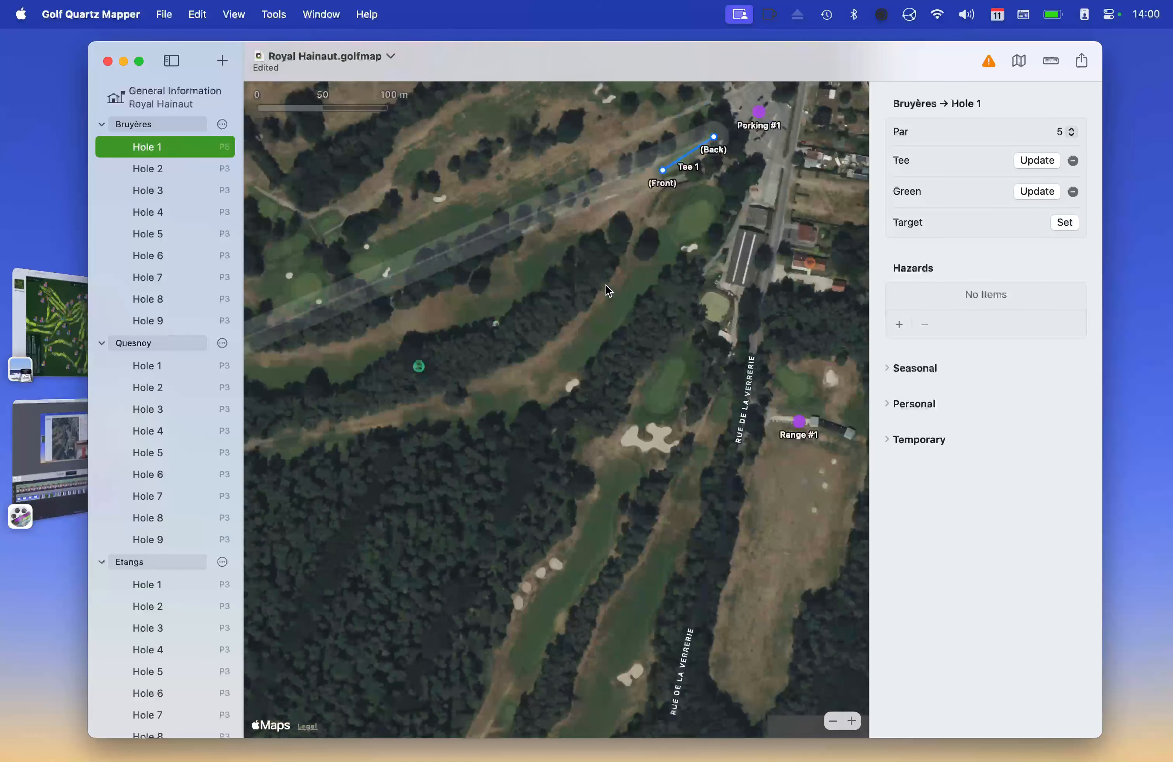
pyautogui.scroll(2, 606, 285)
pyautogui.hscroll(-6, 606, 285)
pyautogui.scroll(-3, 606, 285)
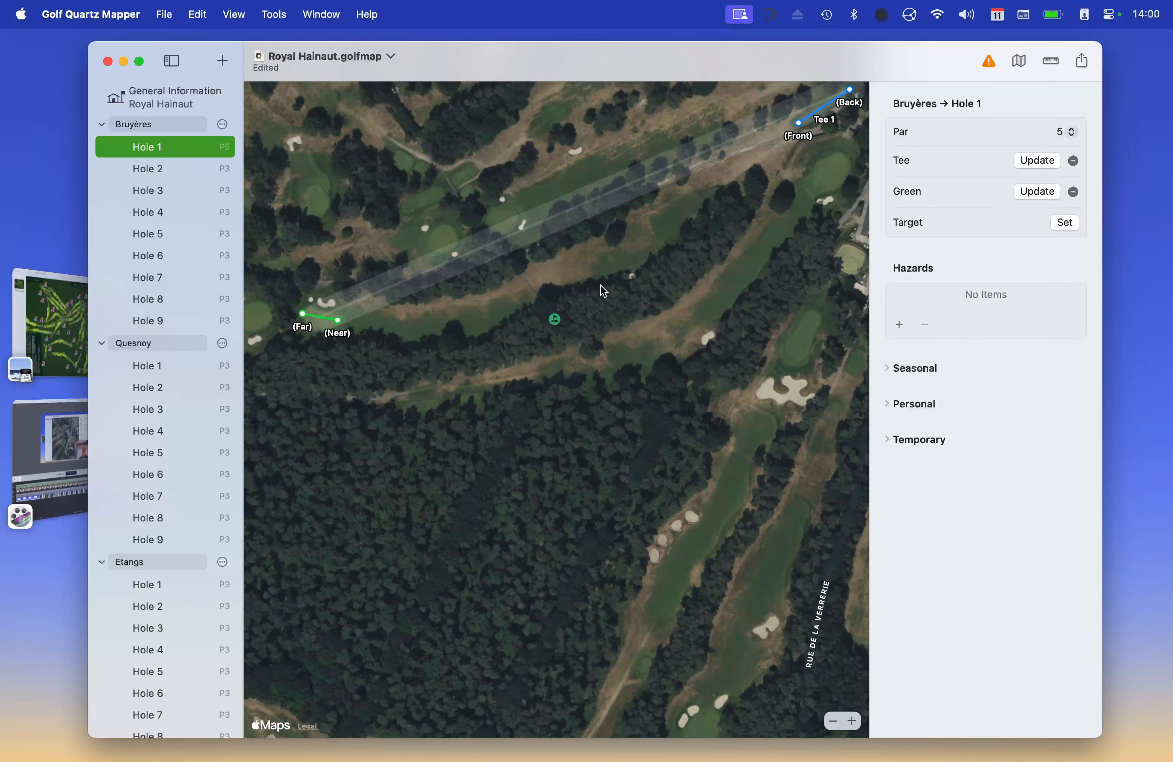
pyautogui.scroll(2, 603, 291)
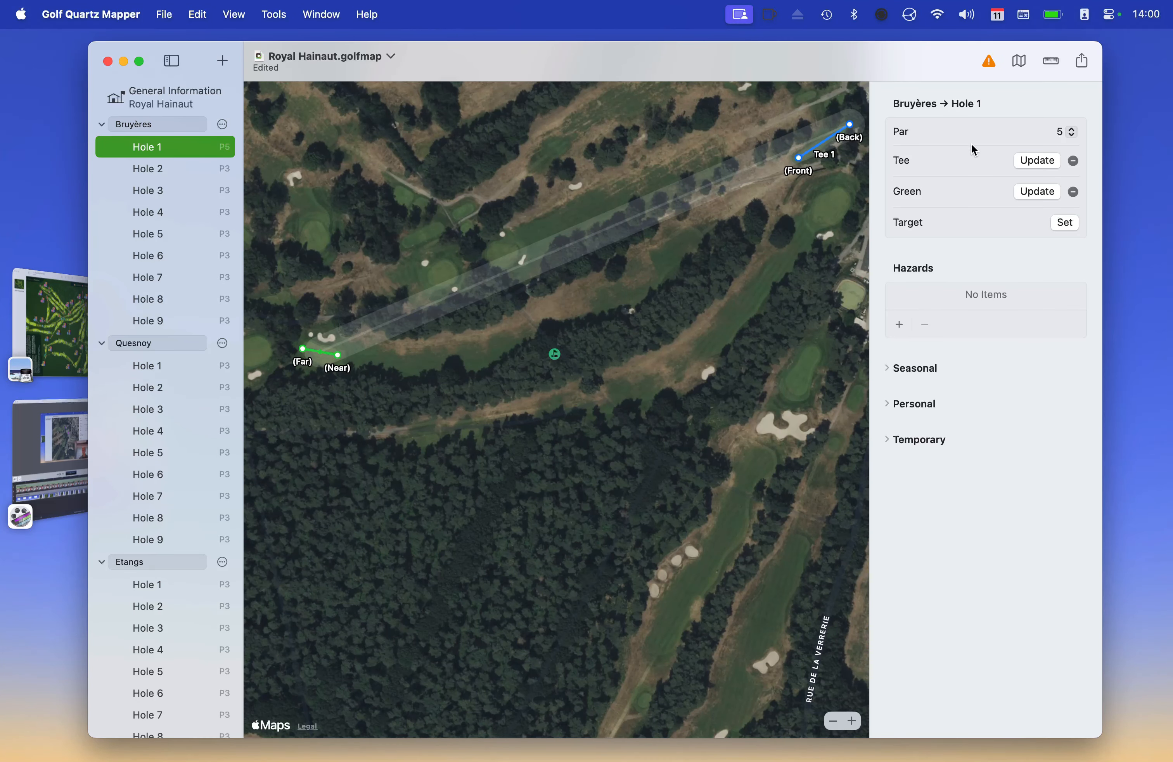
# Measure about 212,53 m from the back tee down the fairway
pyautogui.click(1053, 62)
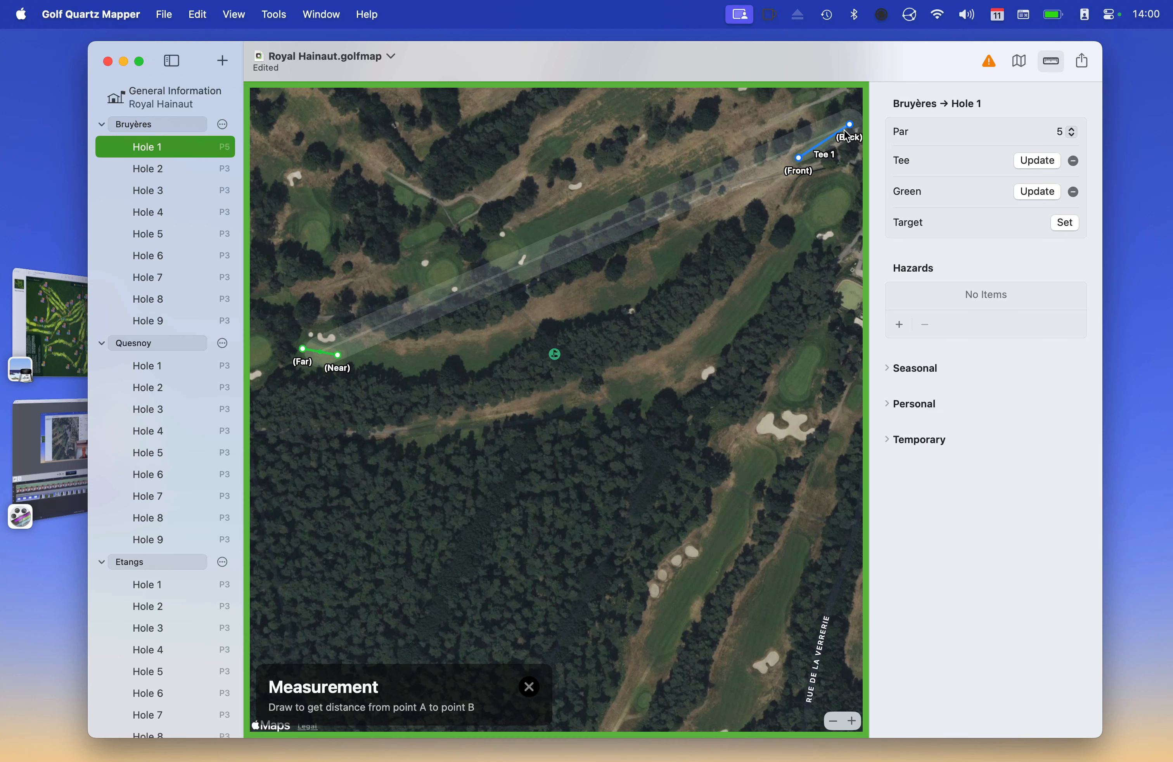
pyautogui.moveTo(850, 122); pyautogui.dragTo(620, 289)
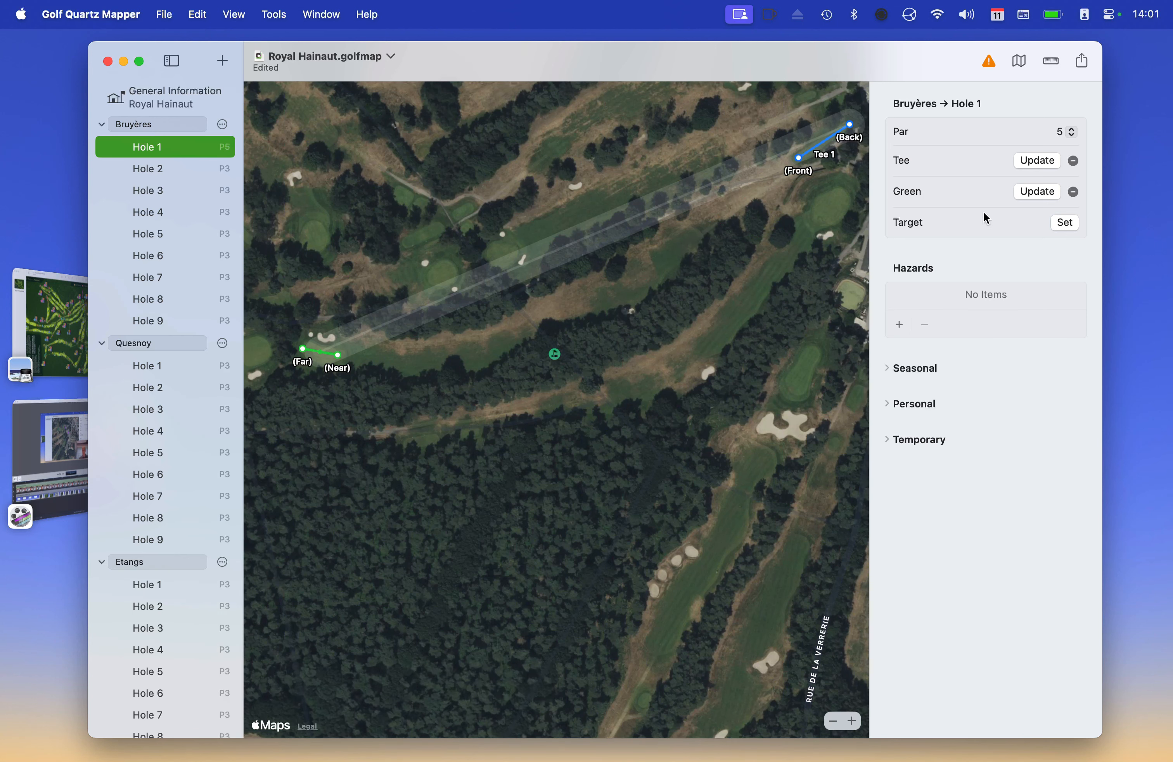
# Pin Bruyères Hole 1's tee target mid-fairway between the tee and the green
pyautogui.click(1065, 223)
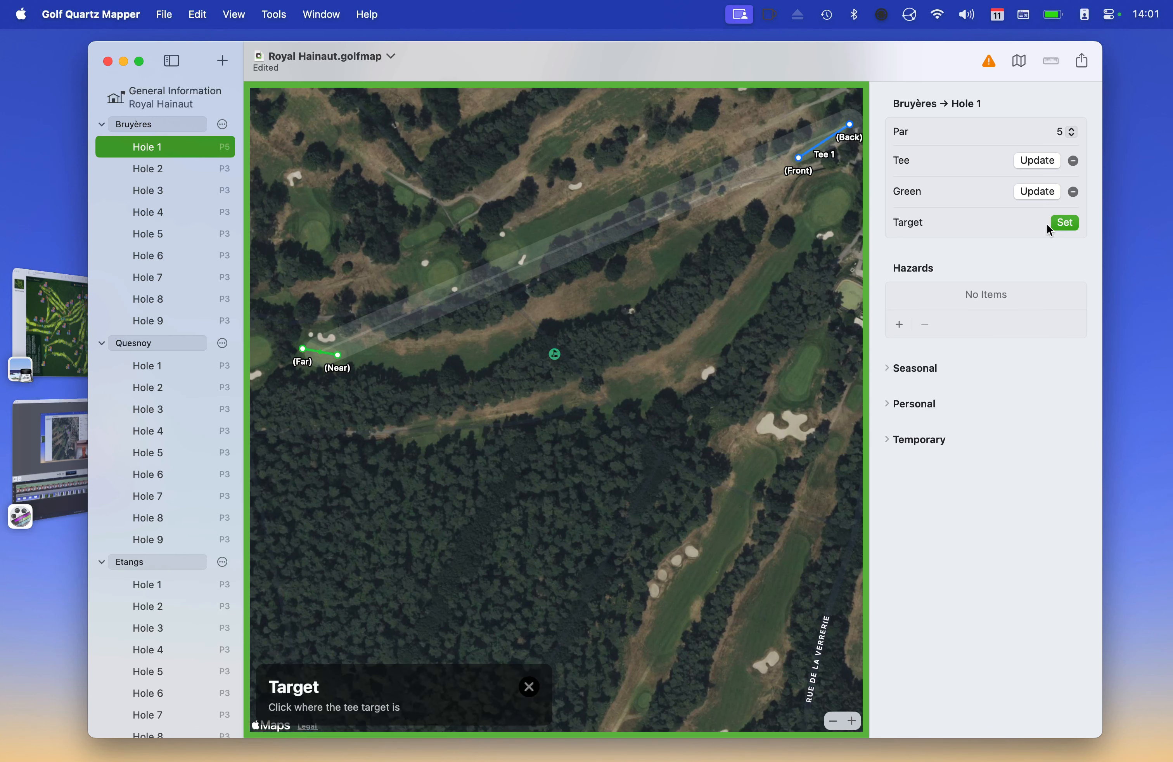
pyautogui.click(618, 293)
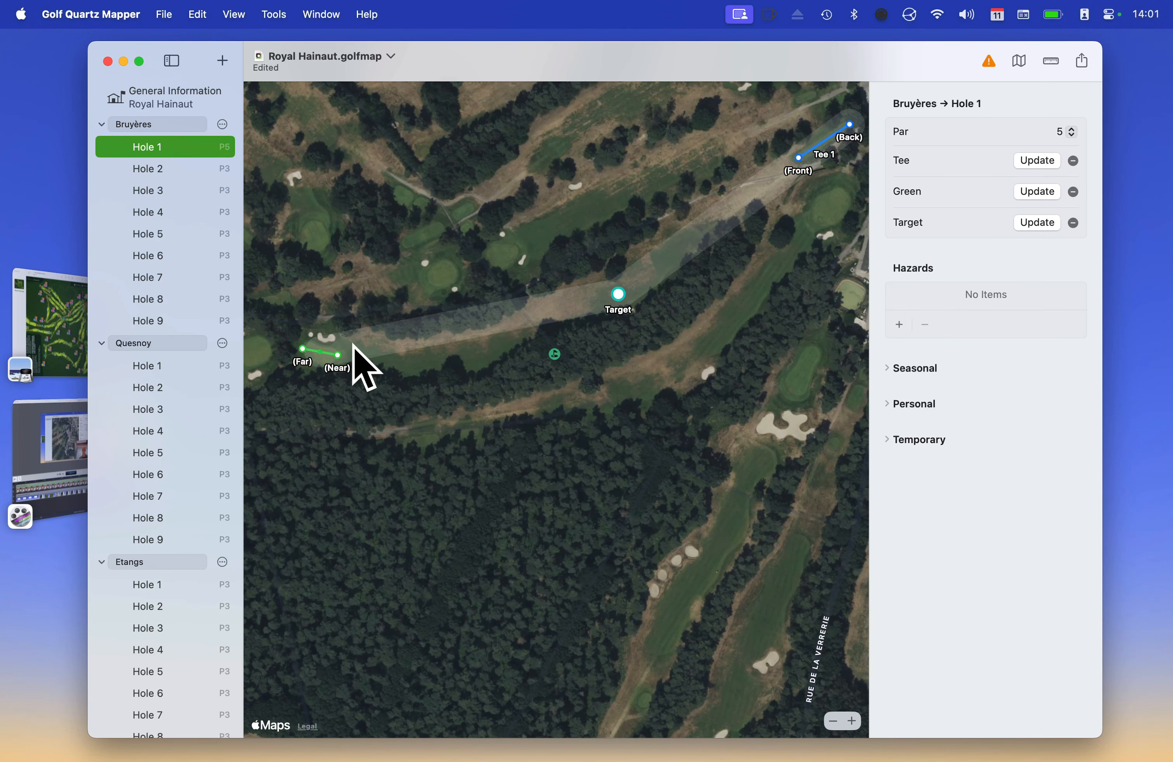
pyautogui.scroll(5, 462, 356)
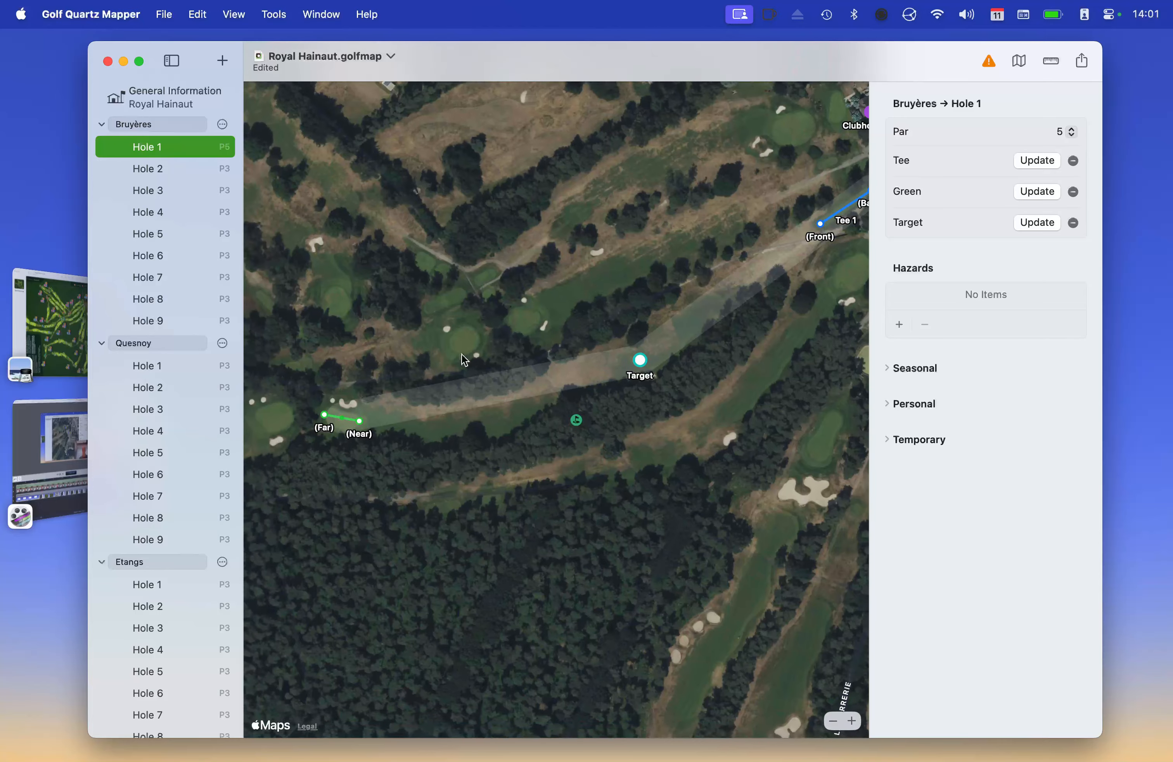
pyautogui.hscroll(4, 531, 328)
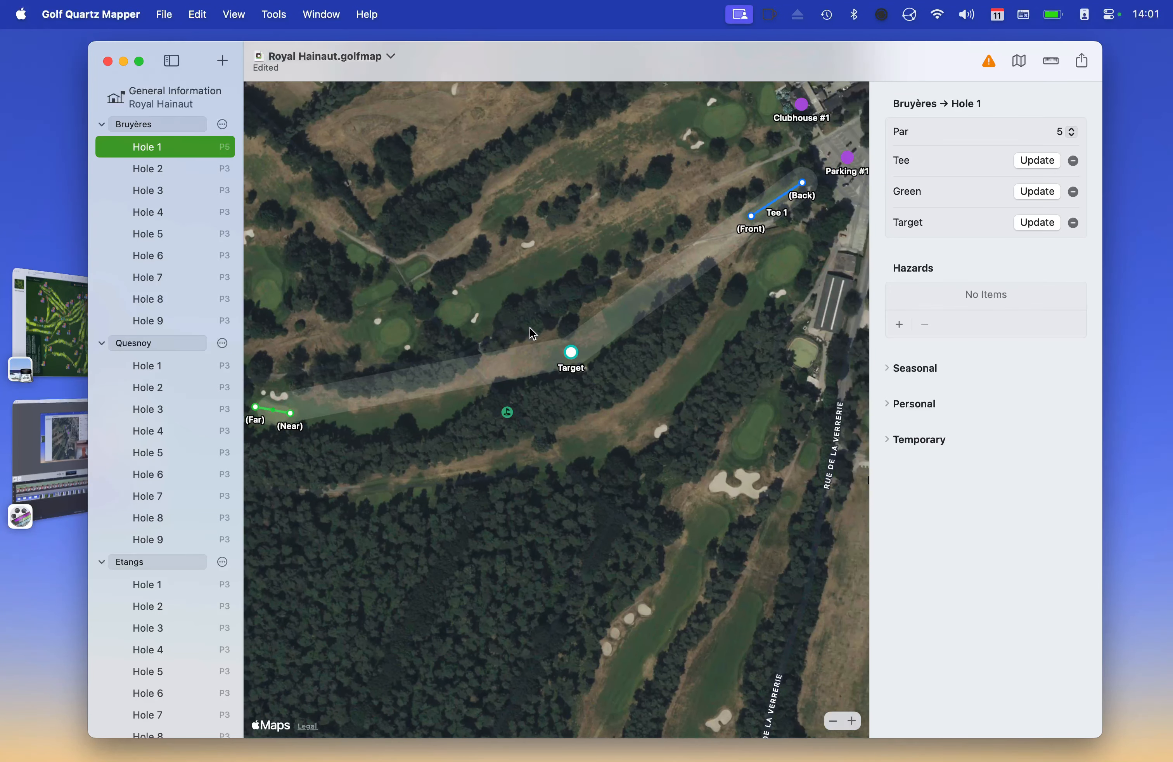
pyautogui.scroll(5, 565, 356)
pyautogui.scroll(5, 568, 359)
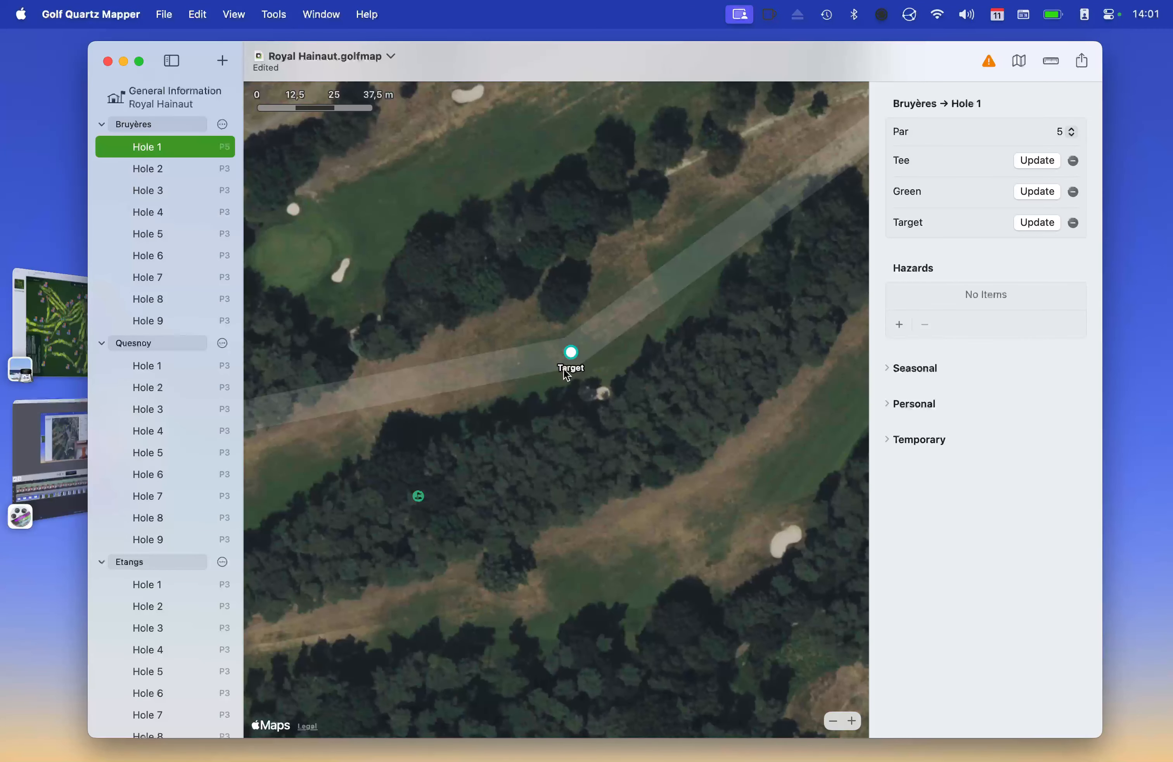
pyautogui.scroll(2, 565, 373)
pyautogui.scroll(-10, 573, 377)
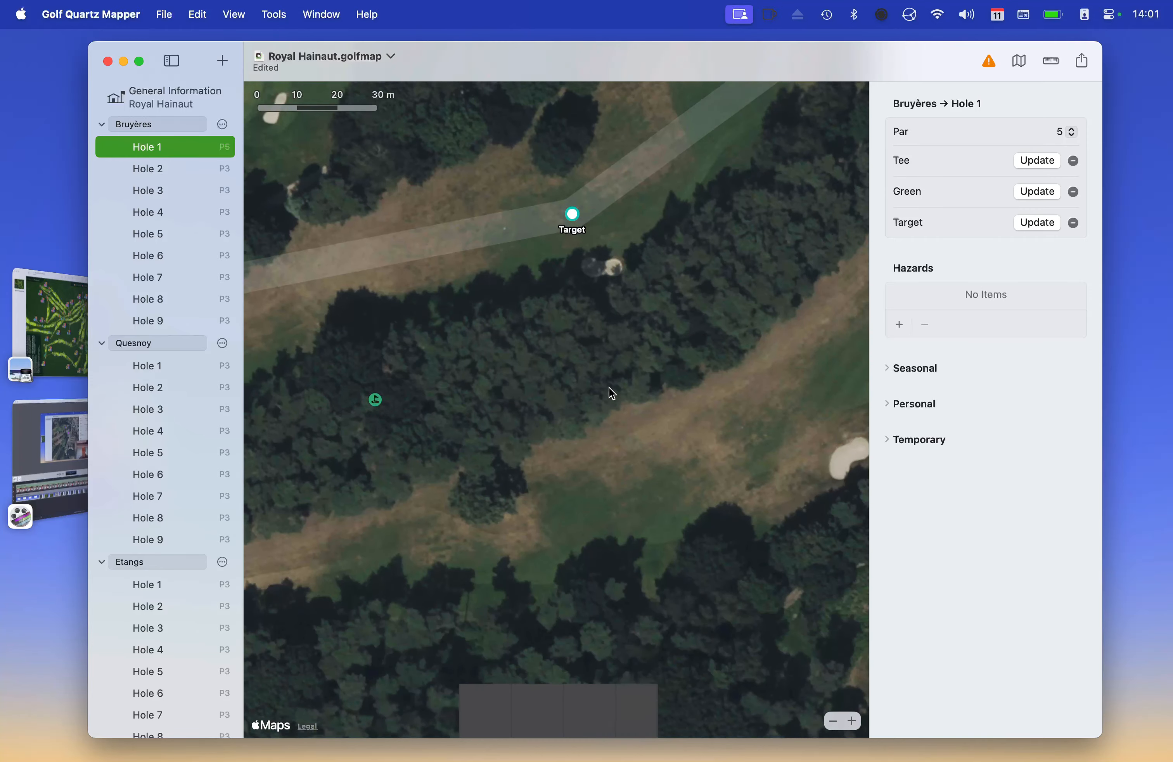
pyautogui.scroll(5, 608, 387)
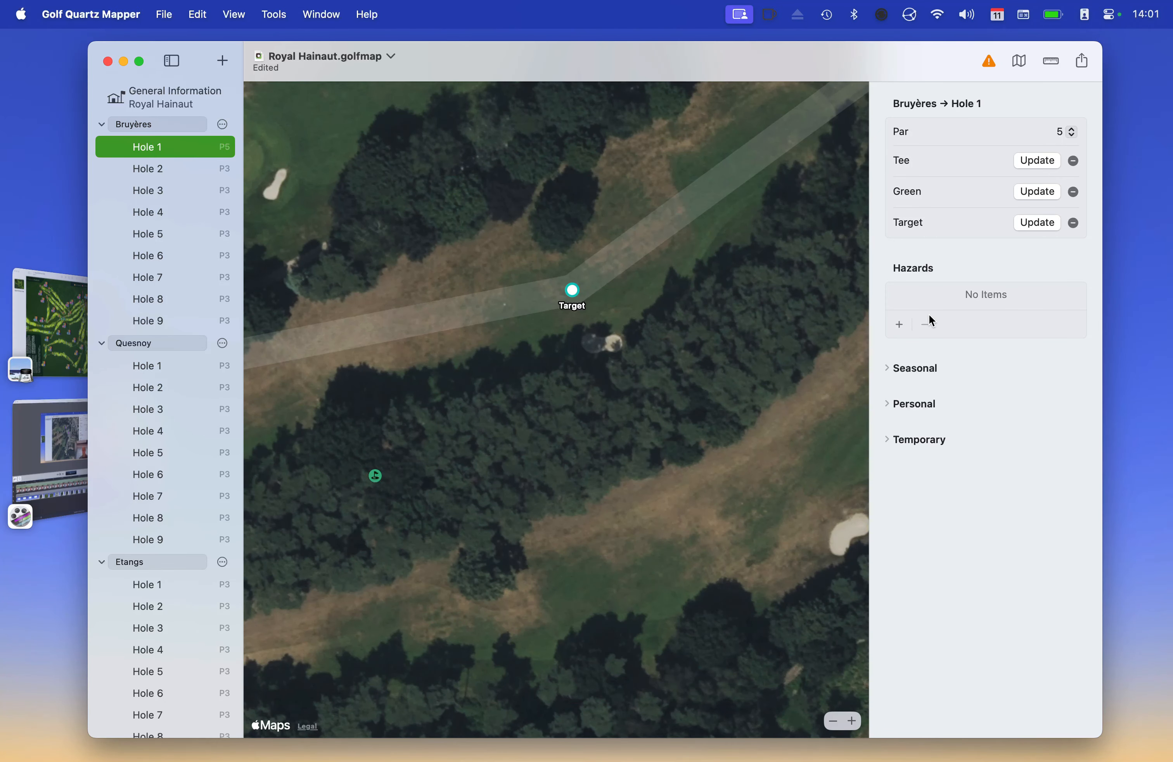
# Trace Bunker #1 beside the target, toggling the map to standard style and back to satellite
pyautogui.click(899, 326)
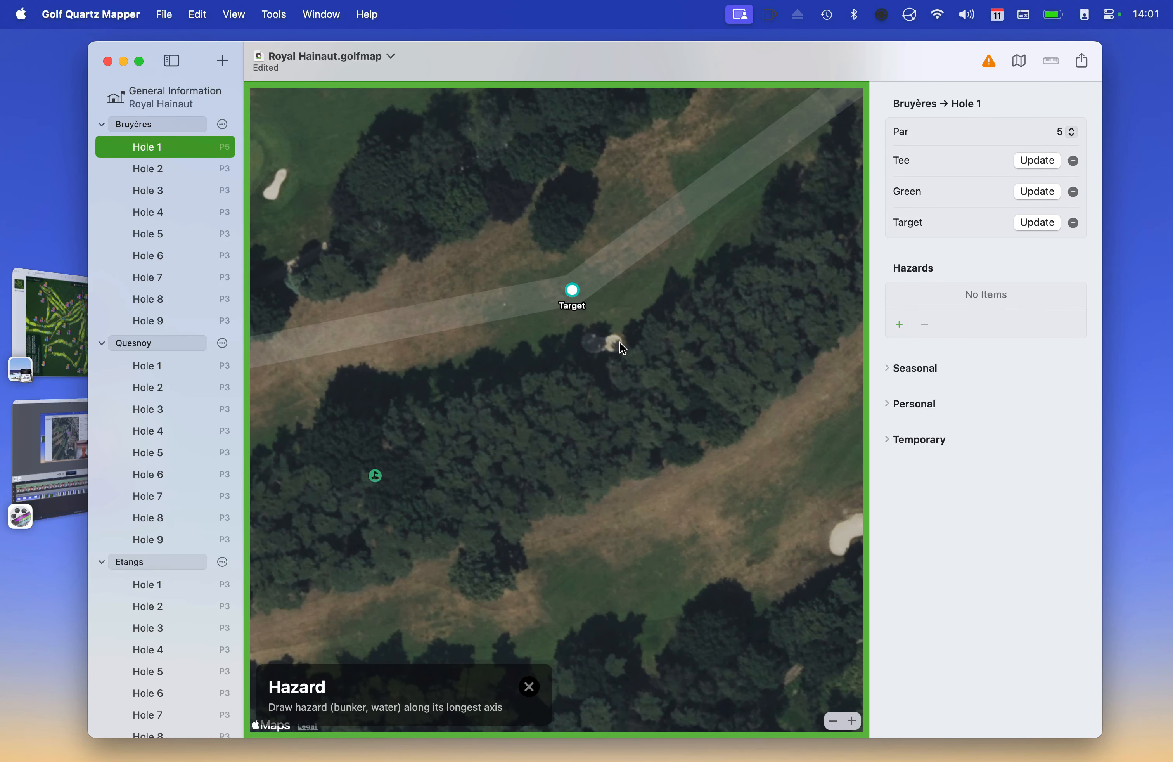
pyautogui.moveTo(619, 342); pyautogui.dragTo(585, 341)
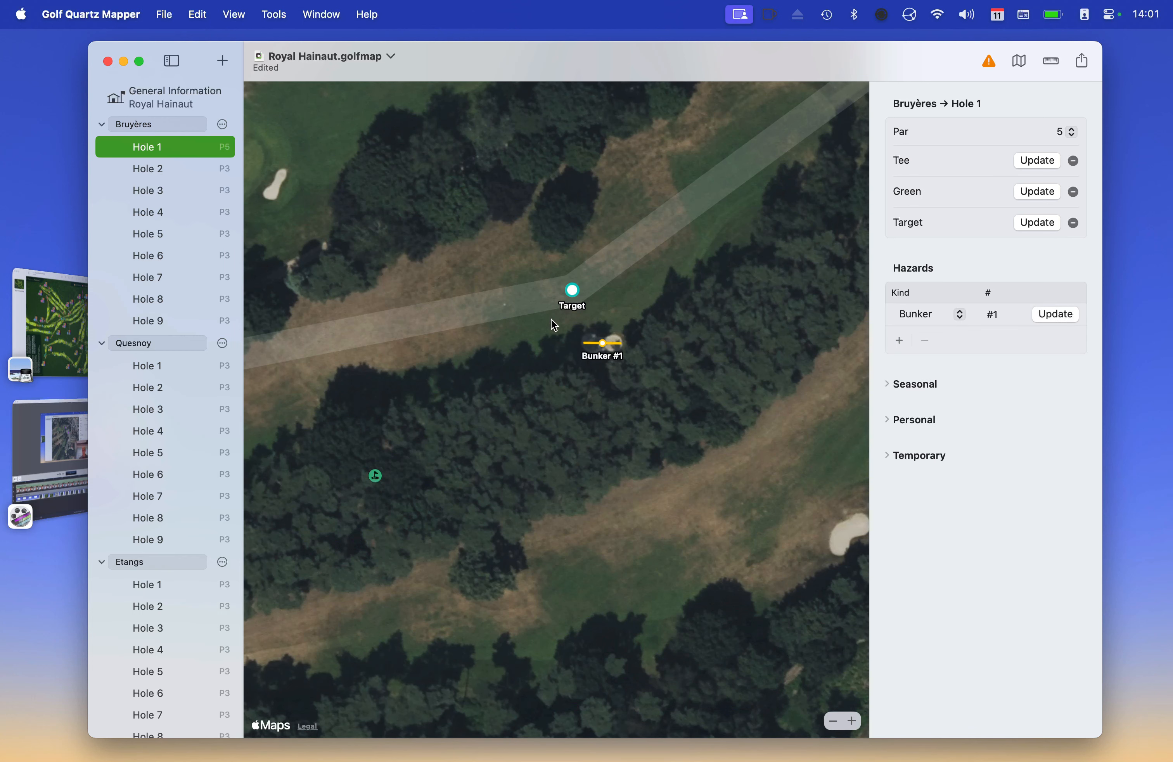
pyautogui.hscroll(-6, 418, 322)
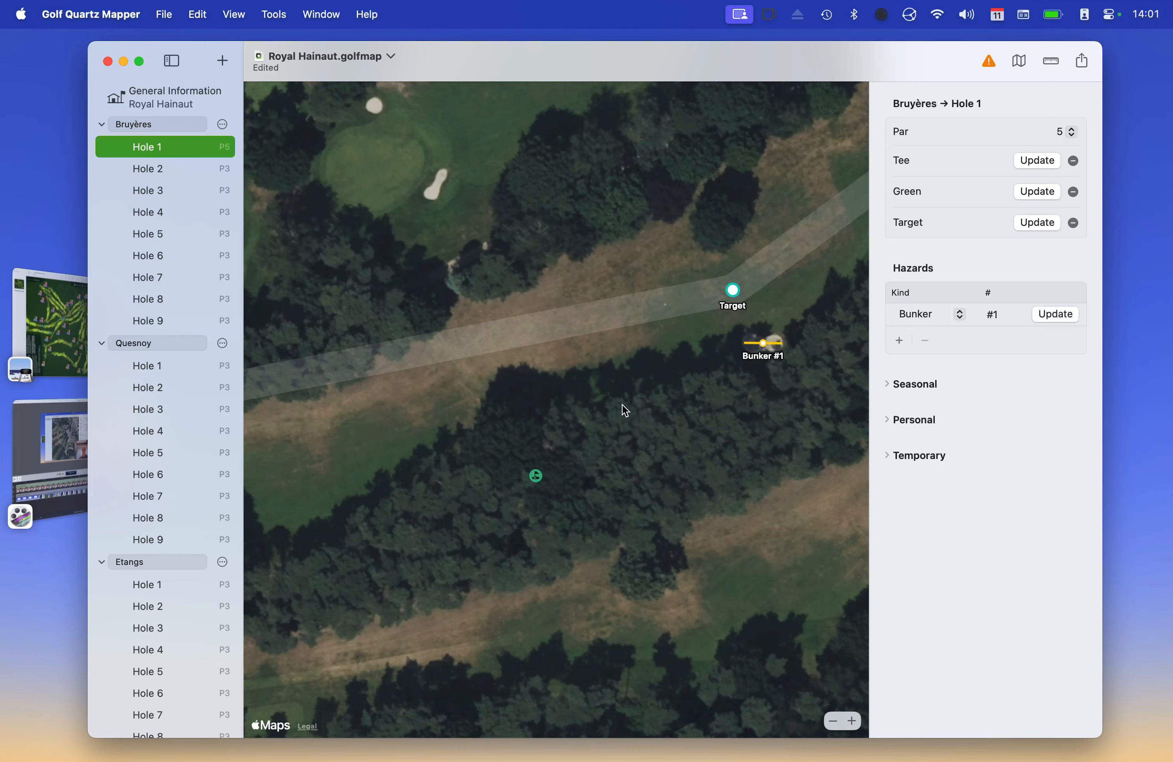
pyautogui.hscroll(-10, 623, 405)
pyautogui.hscroll(-10, 628, 400)
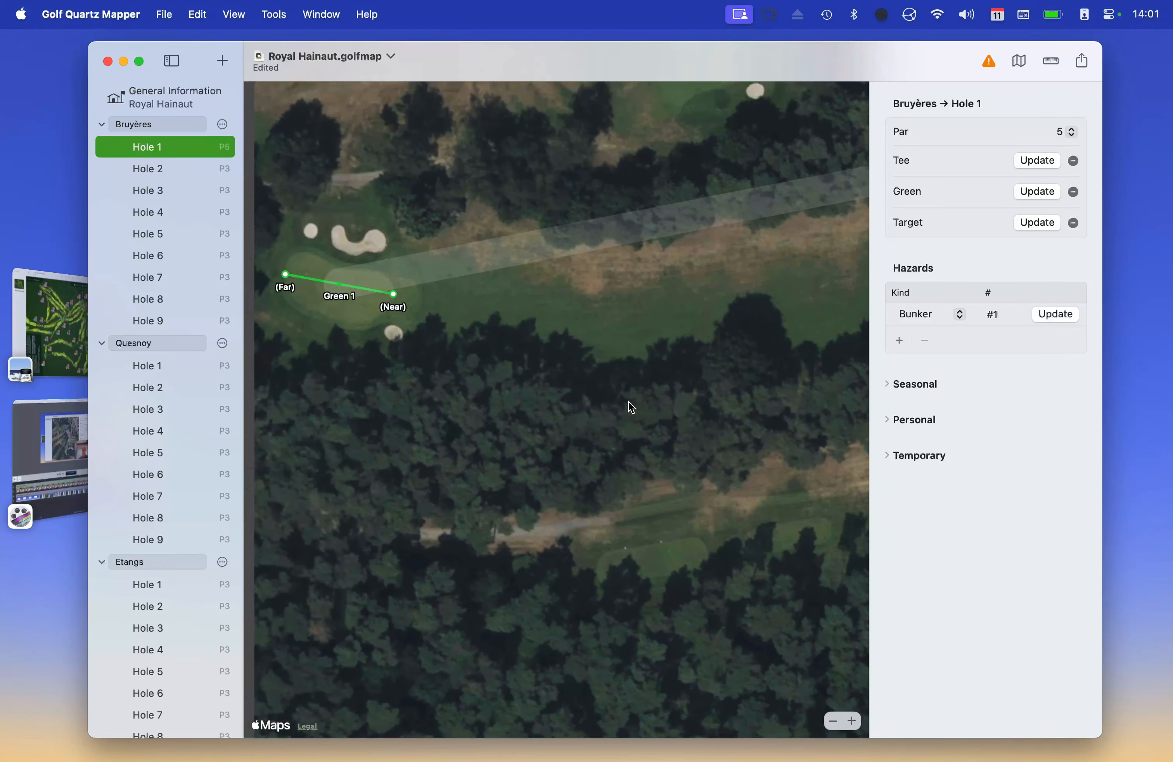
pyautogui.click(1020, 61)
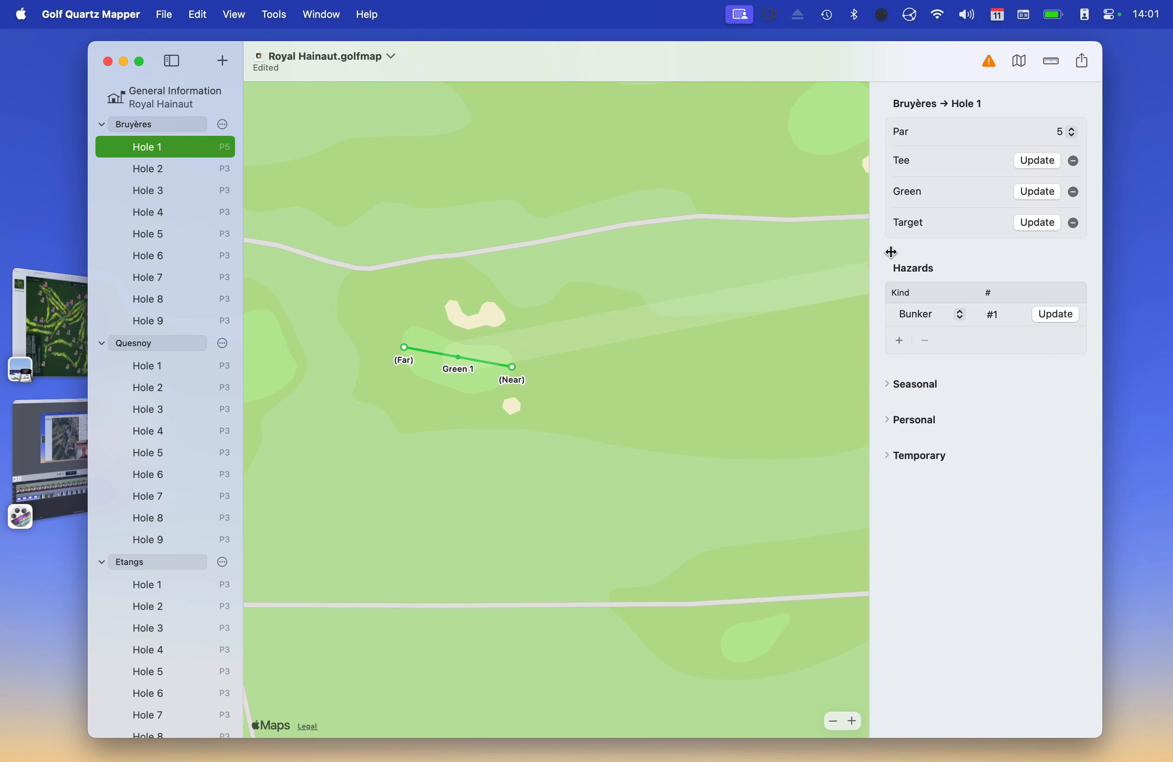
pyautogui.click(1019, 61)
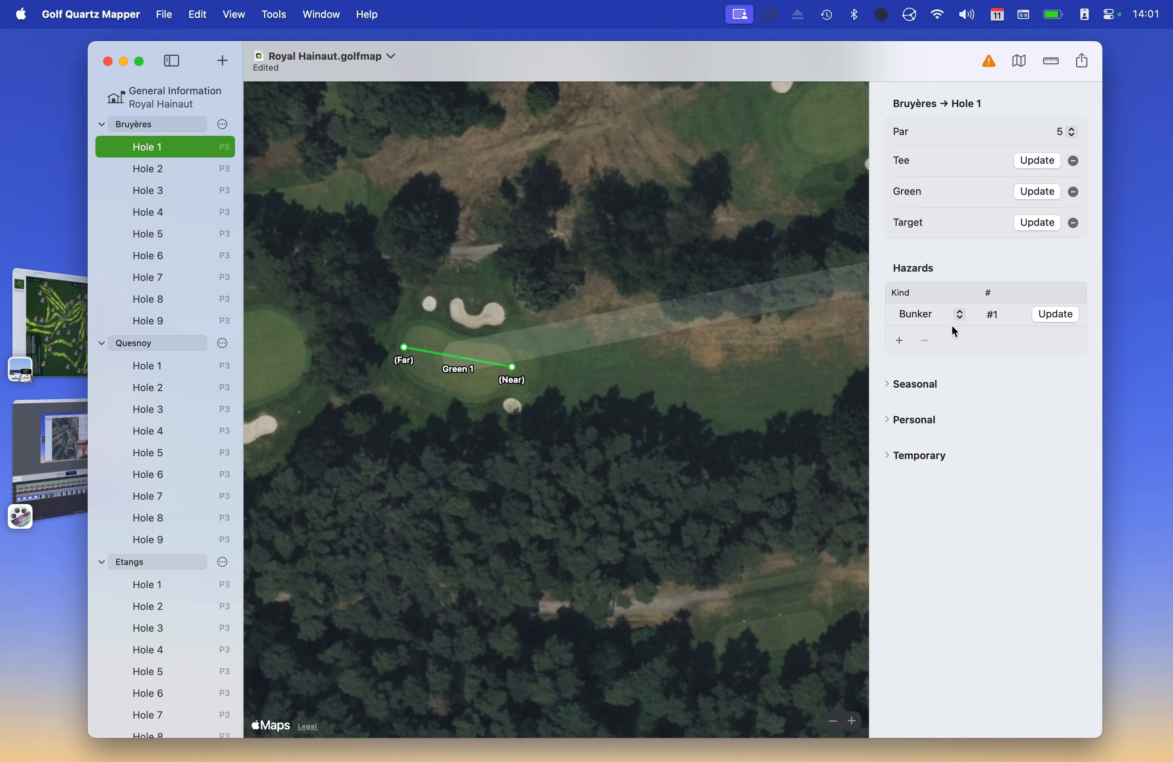
# Trace the large bunker above the green and the small one below it, then view Royal Hainaut.jpg
pyautogui.click(900, 340)
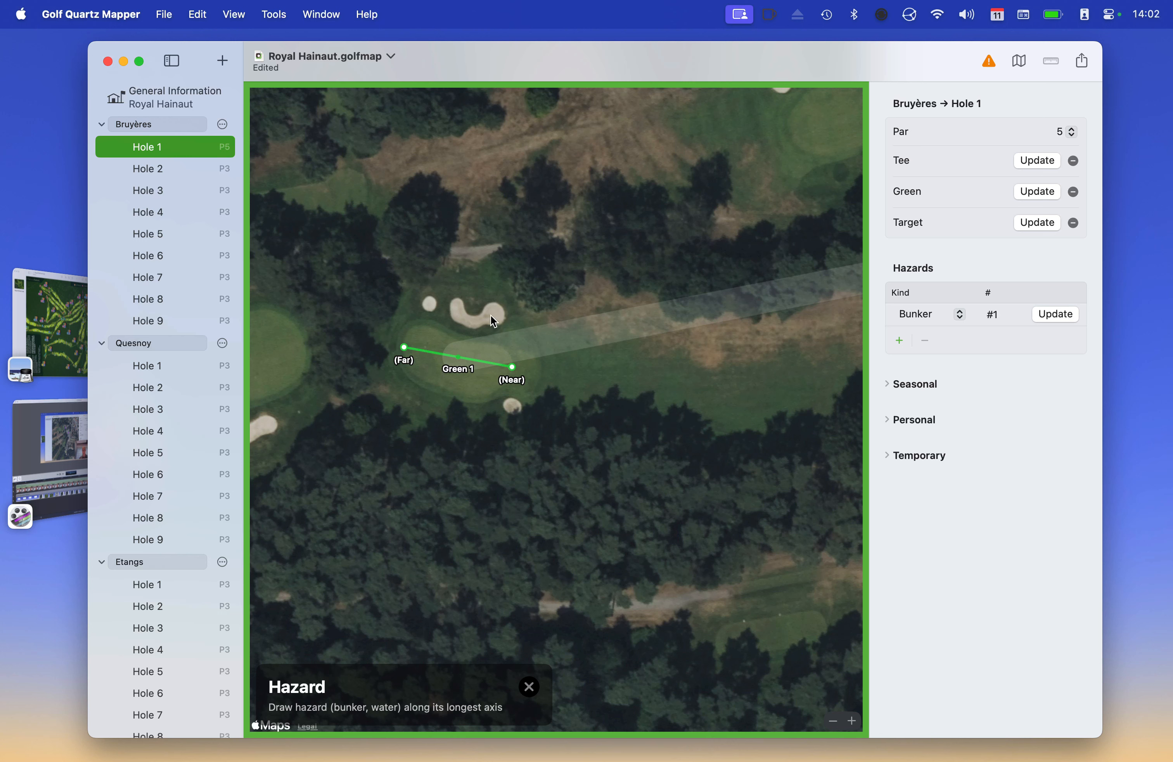
pyautogui.moveTo(502, 316); pyautogui.dragTo(424, 304)
pyautogui.click(900, 363)
pyautogui.click(900, 384)
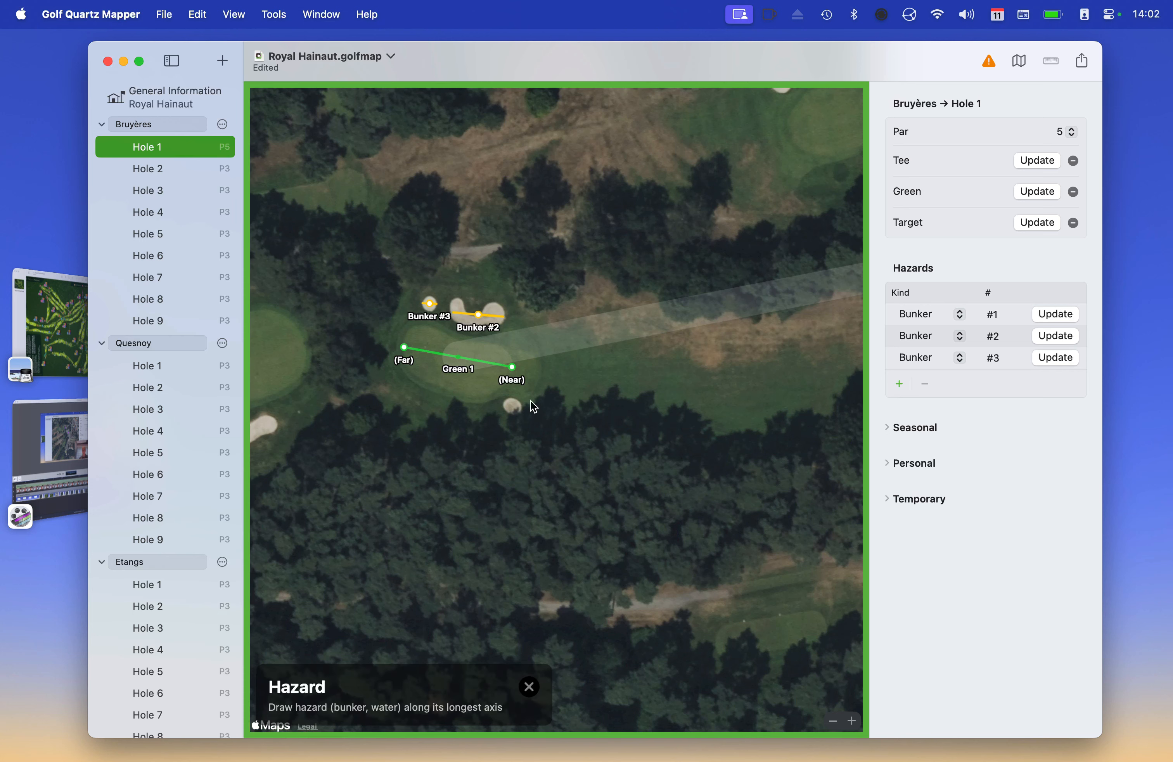
pyautogui.moveTo(520, 405); pyautogui.dragTo(505, 407)
pyautogui.hscroll(15, 643, 267)
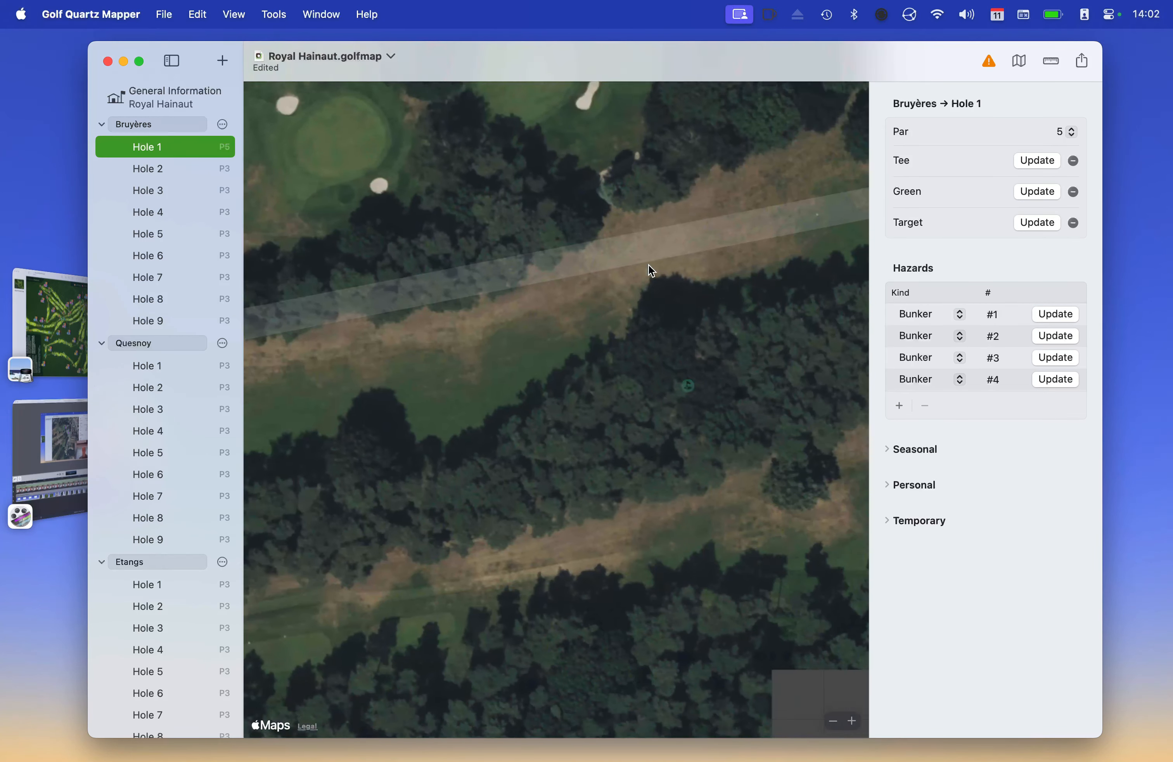
pyautogui.scroll(-5, 570, 294)
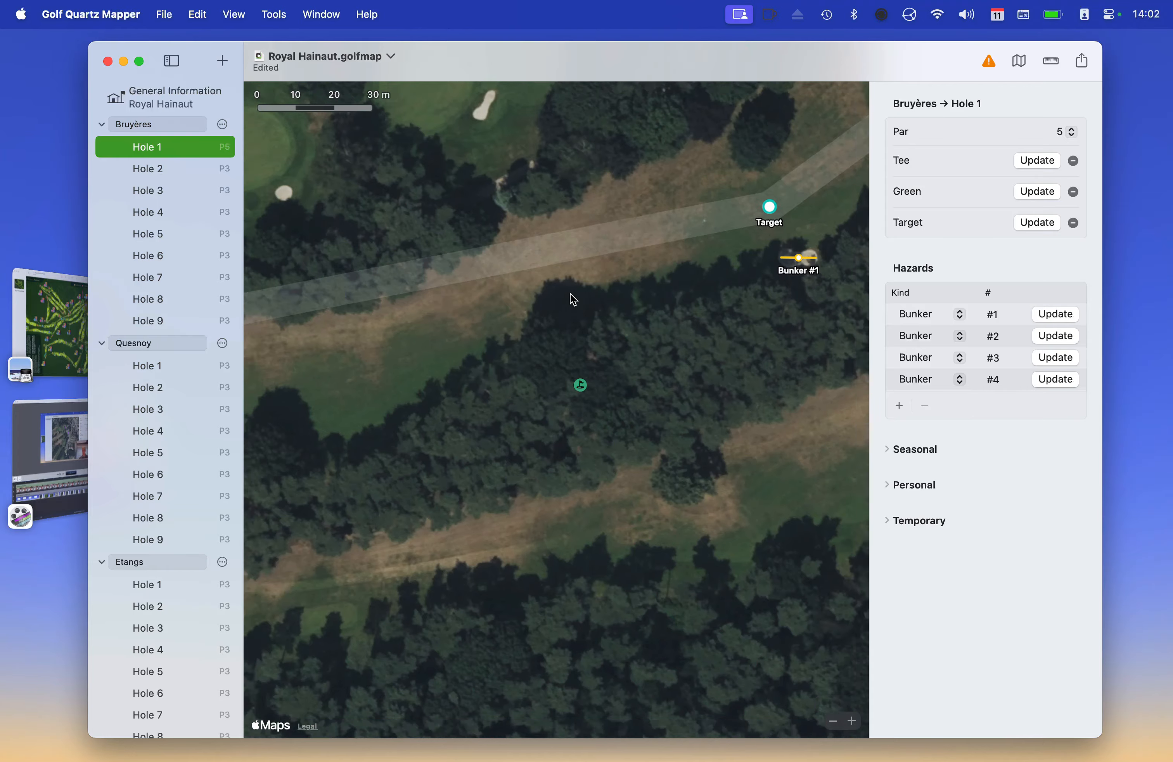
pyautogui.scroll(6, 572, 299)
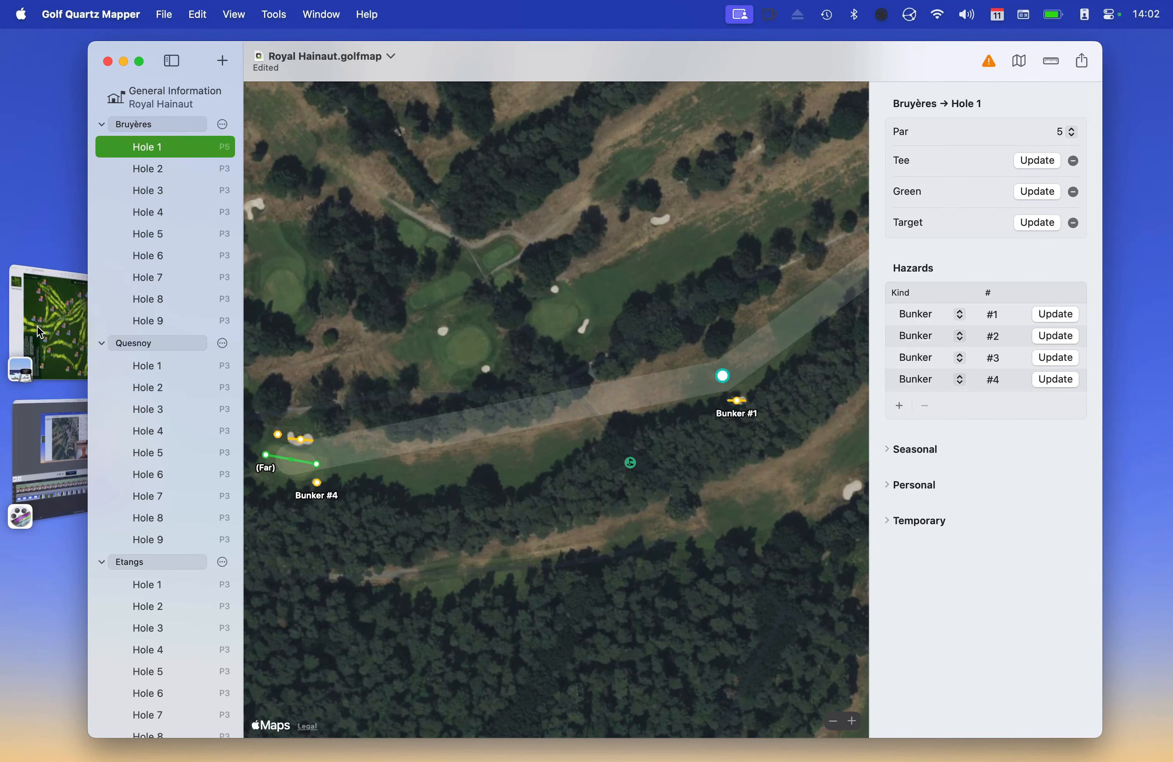
pyautogui.click(50, 322)
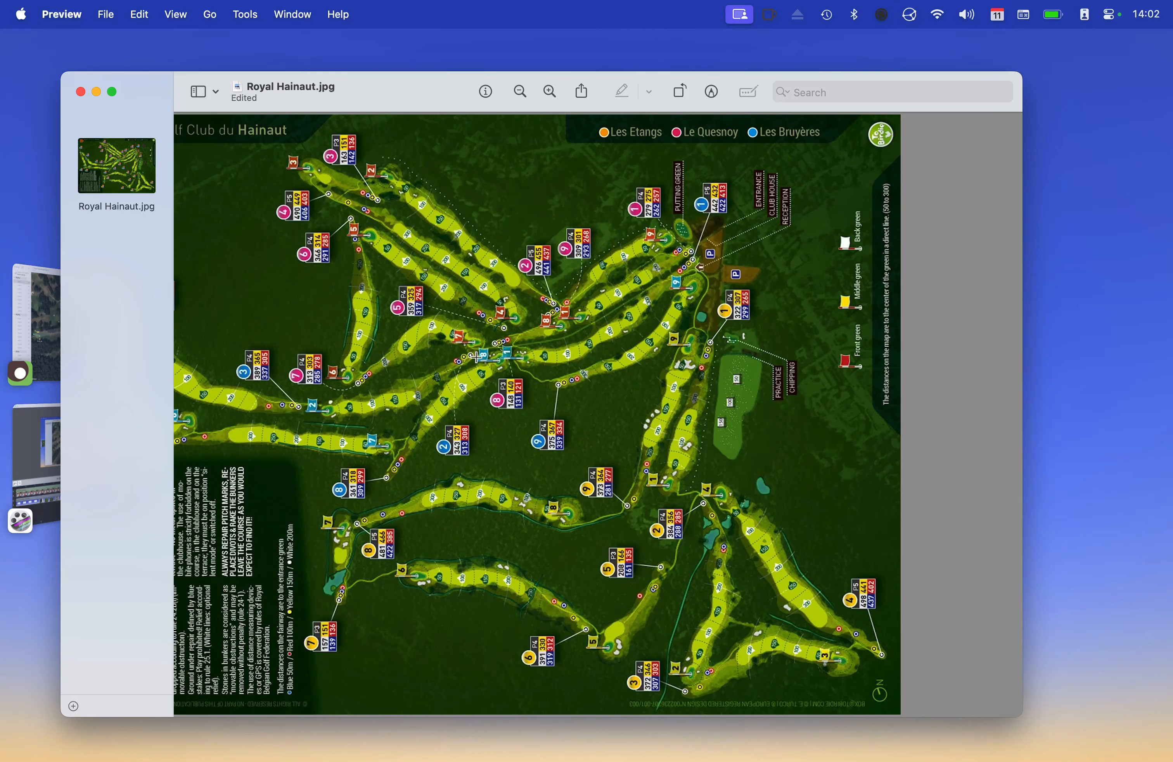
# Return to the mapper, select Bruyères Hole 2 and set its par to 4
pyautogui.press('super+Tab')
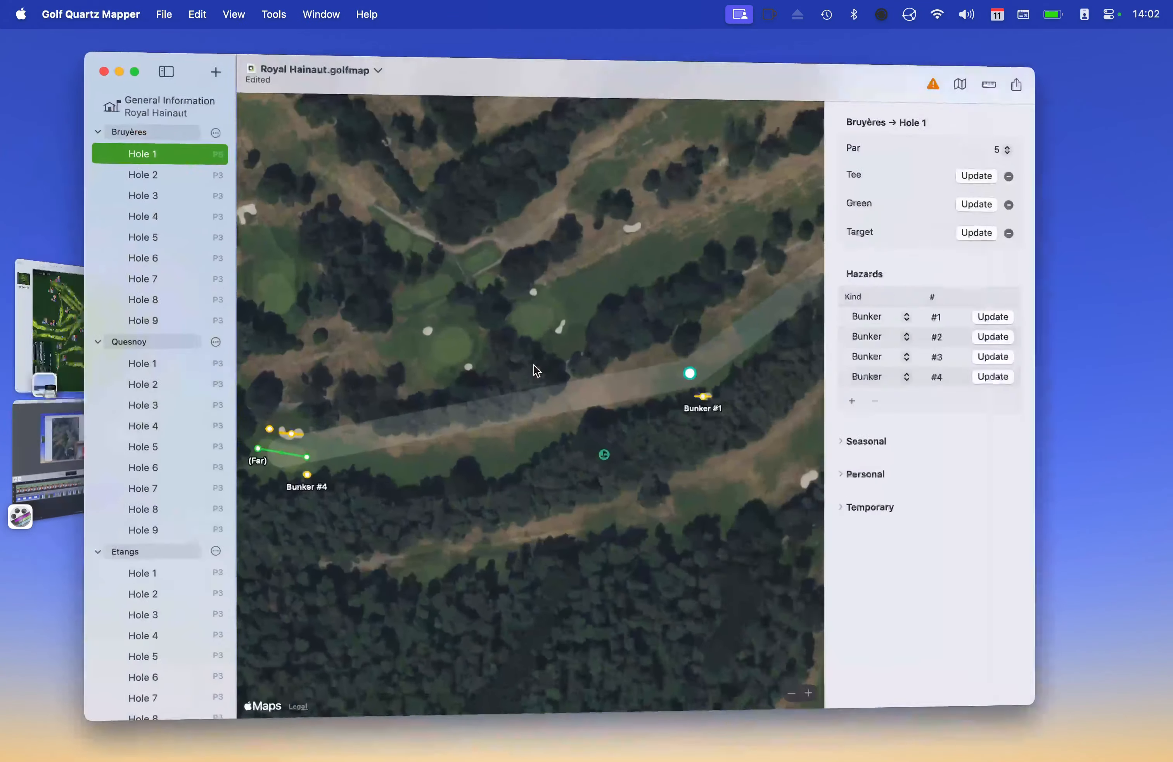
pyautogui.hscroll(-10, 494, 398)
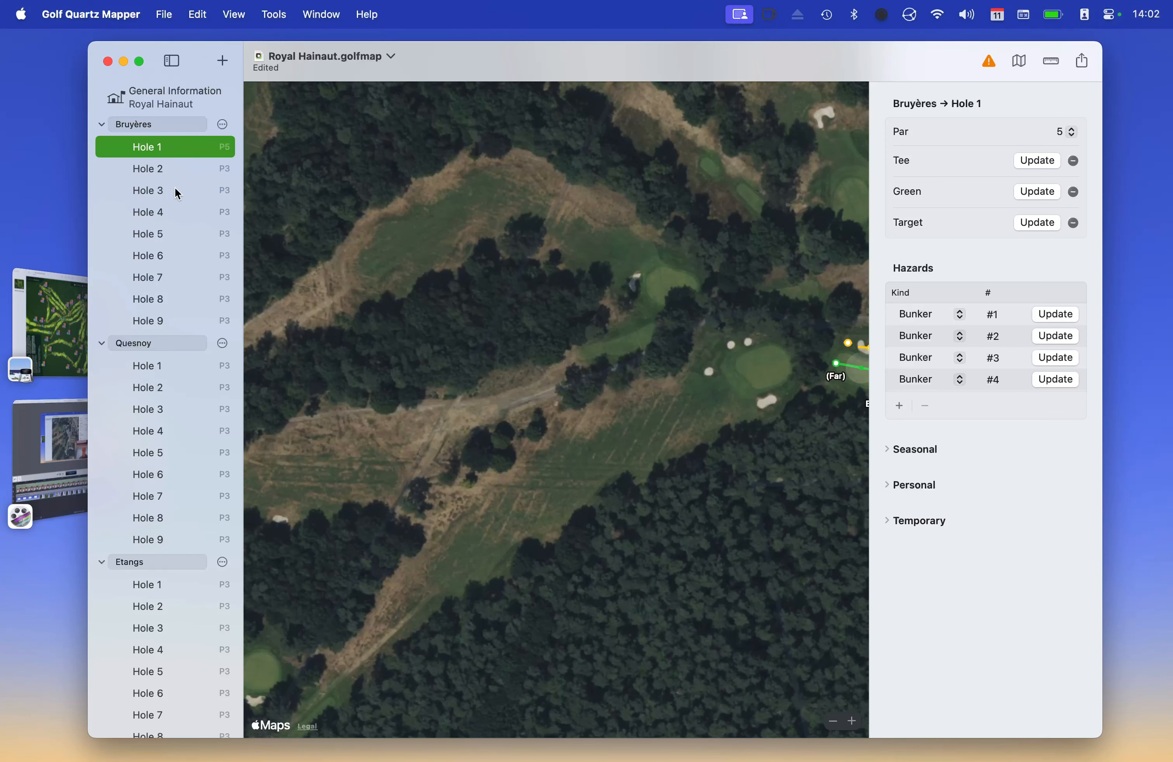
pyautogui.click(165, 169)
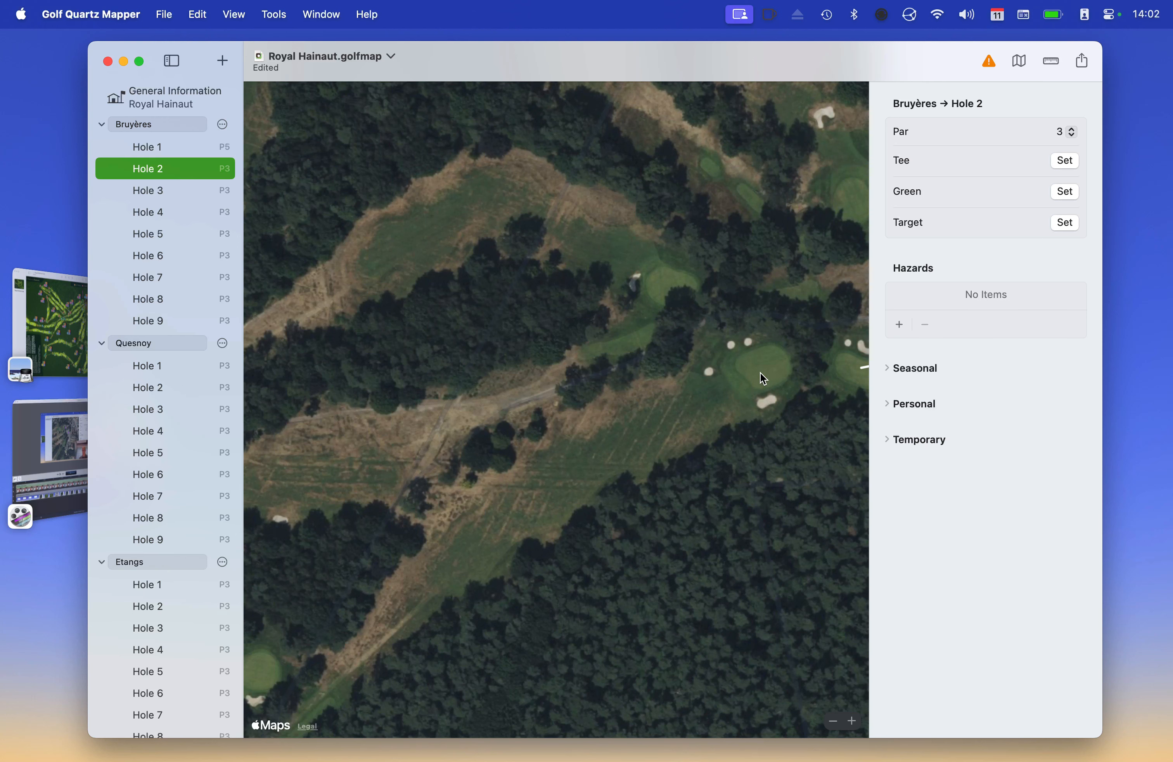
pyautogui.click(1064, 133)
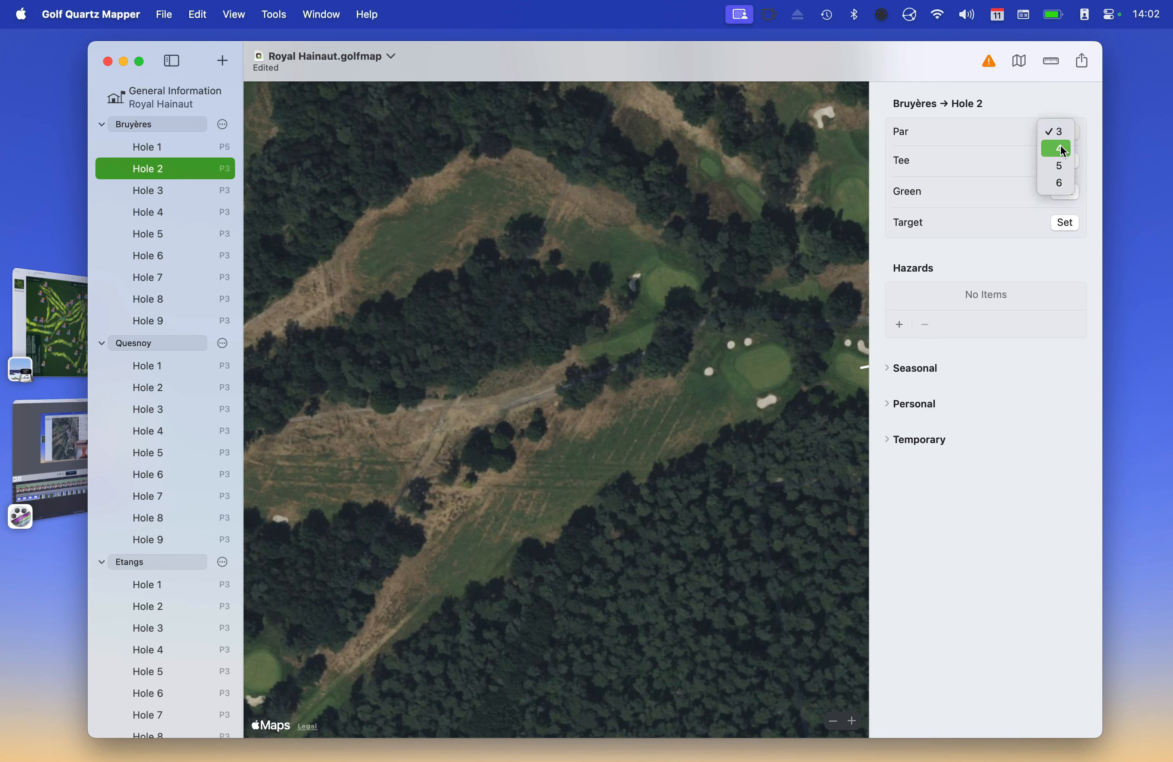
pyautogui.click(1059, 146)
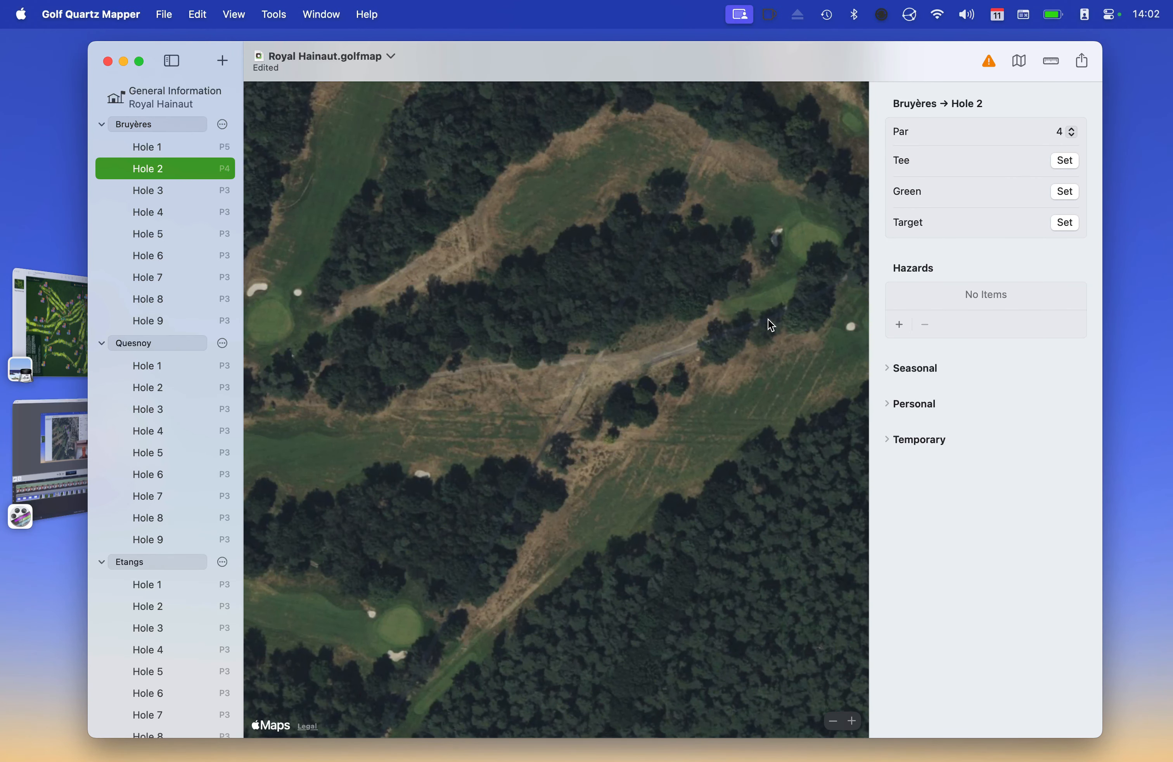
# Draw Hole 2's tee from back to front and its green from near to far
pyautogui.press('super+t')
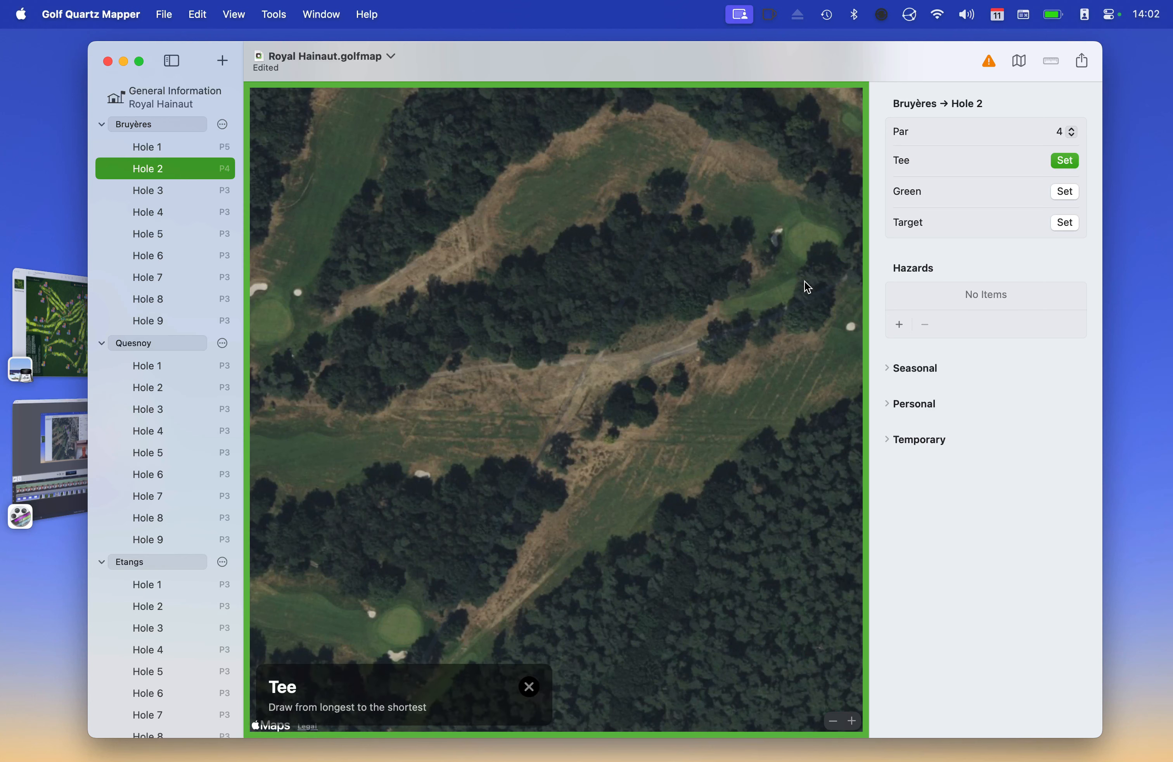
pyautogui.moveTo(803, 280); pyautogui.dragTo(723, 314)
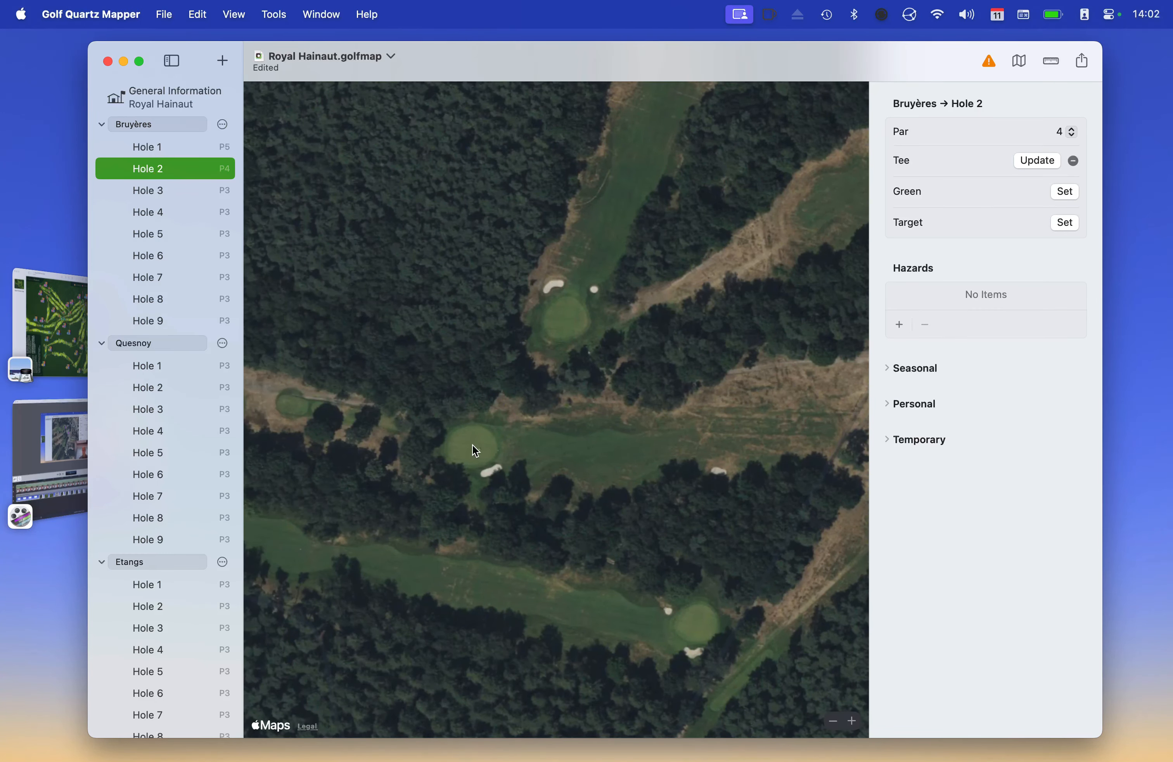
pyautogui.scroll(5, 471, 445)
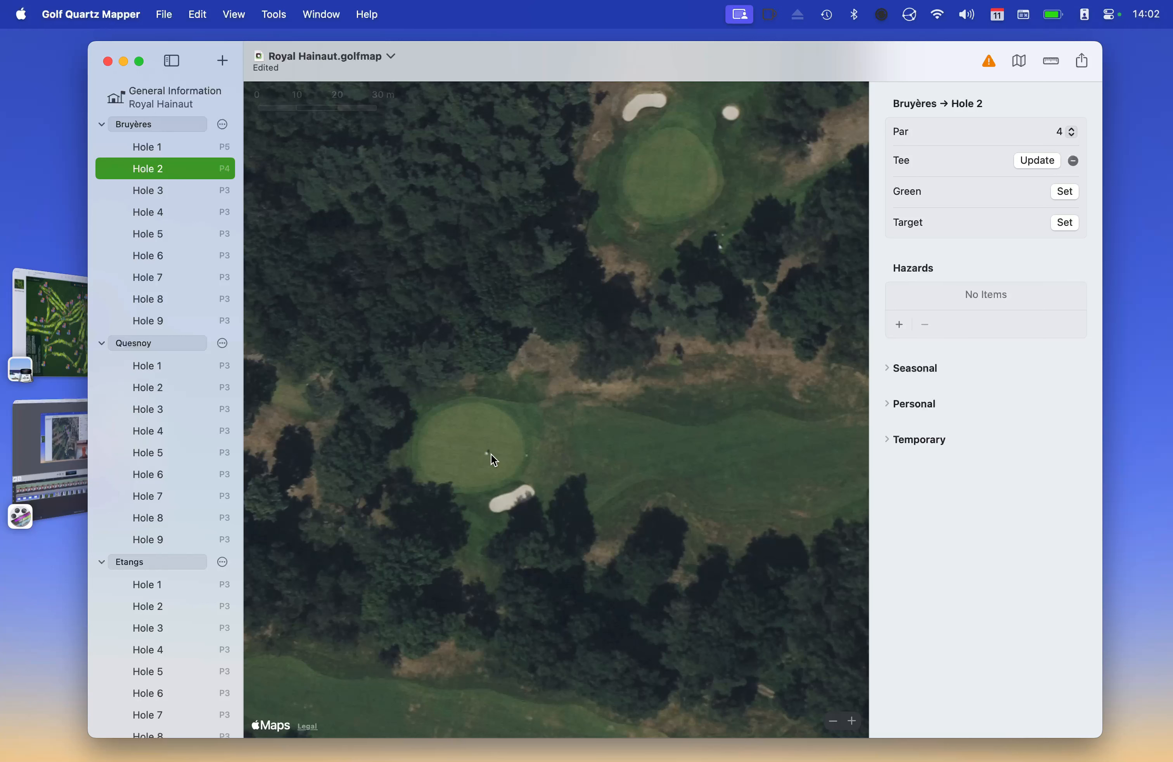
pyautogui.press('super+g')
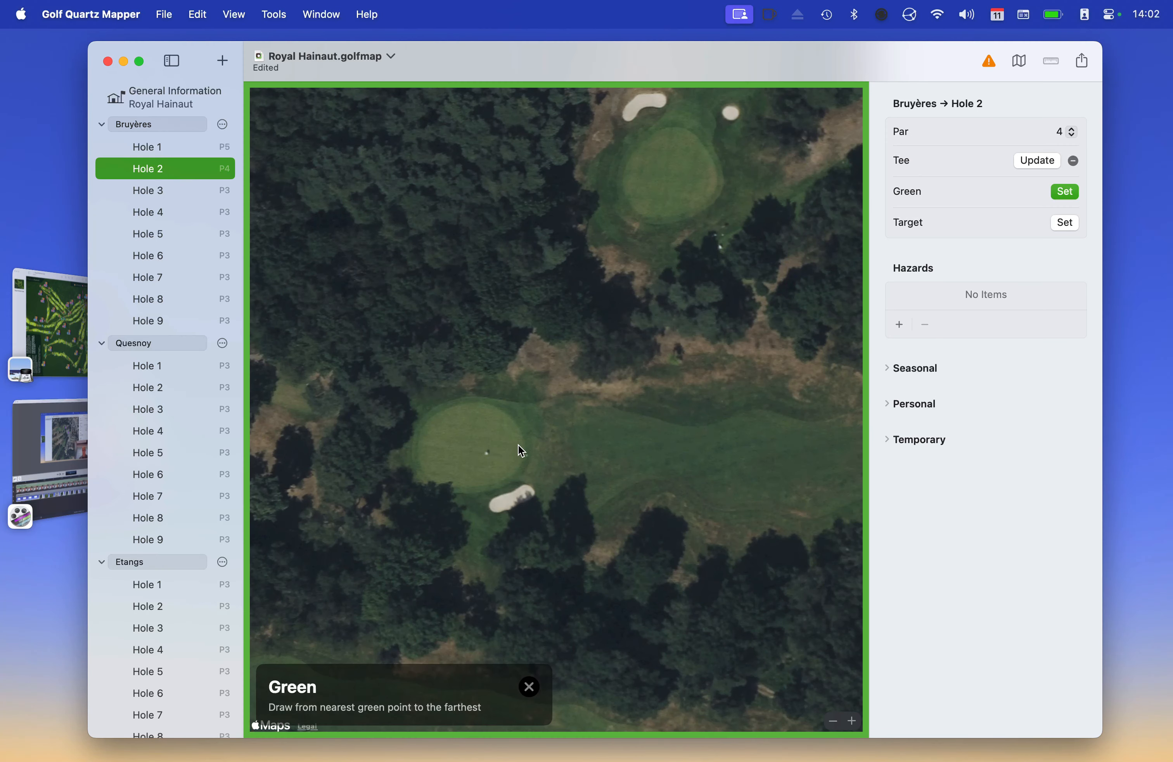
pyautogui.moveTo(523, 442); pyautogui.dragTo(419, 446)
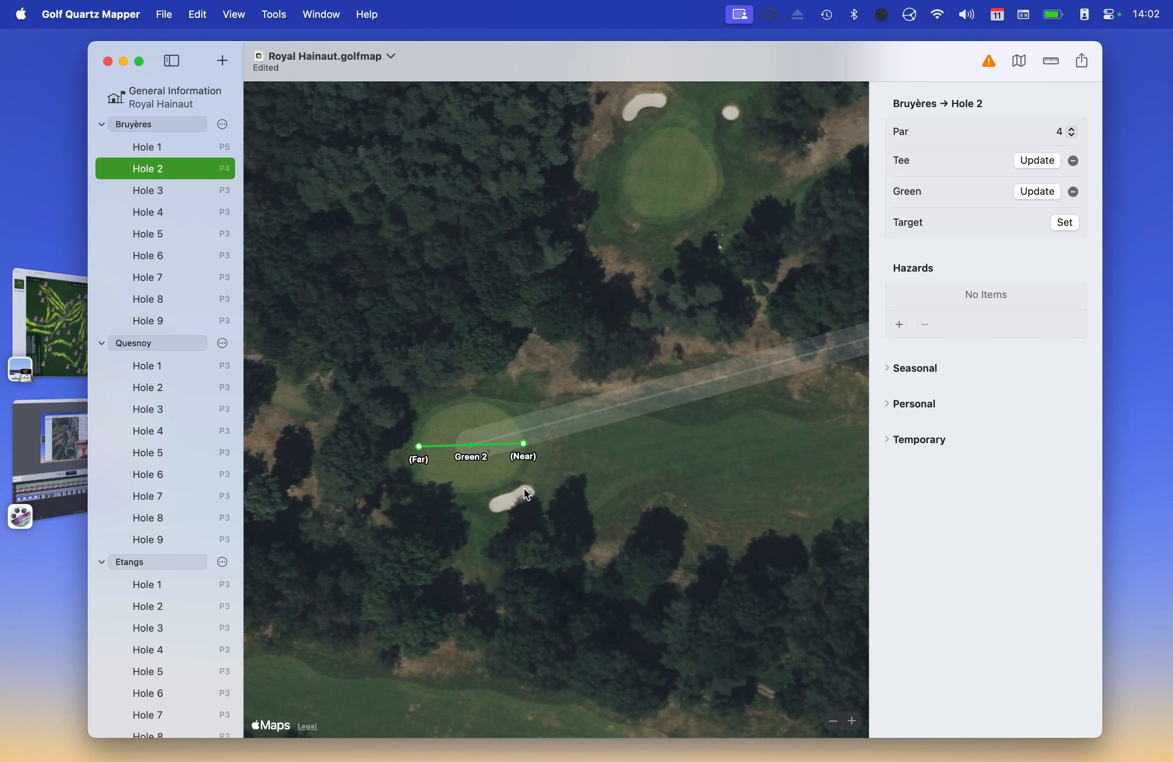
# Trace Hole 2's two bunkers, starting with Bunker #1 beside the green
pyautogui.press('super+h')
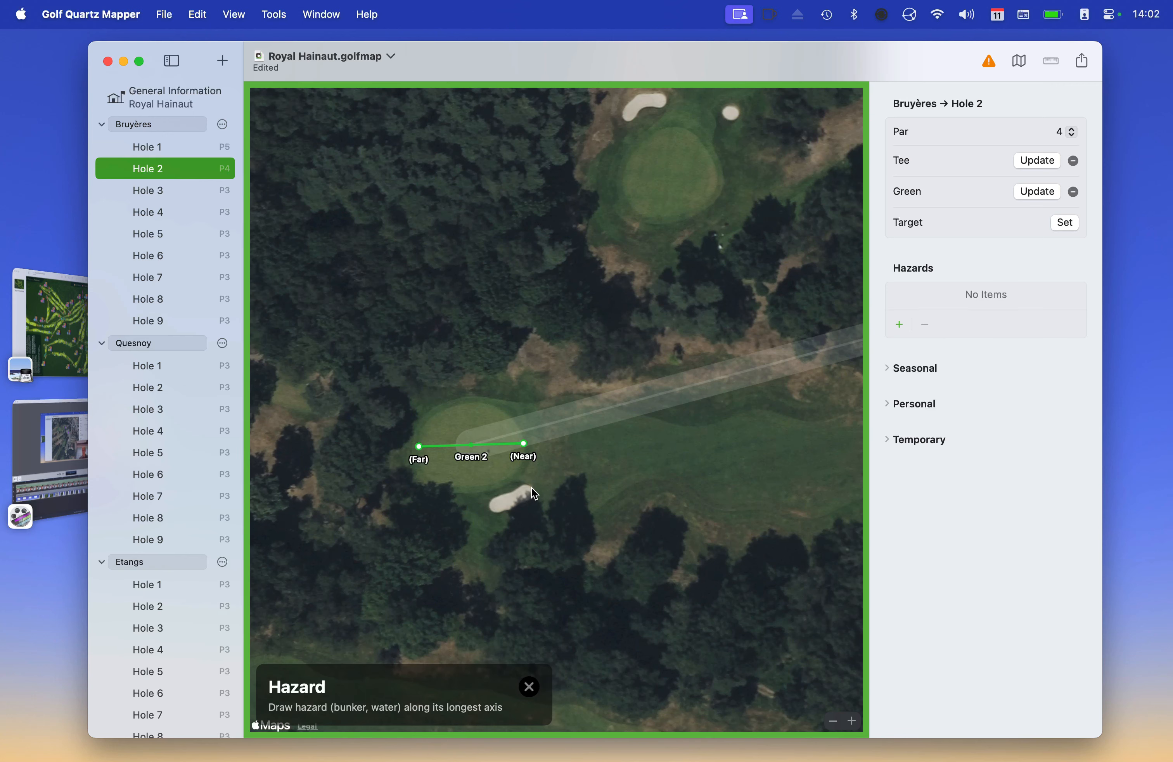
pyautogui.moveTo(531, 488)
pyautogui.mouseDown()
pyautogui.moveTo(490, 506)
pyautogui.moveTo(553, 503)
pyautogui.moveTo(522, 498)
pyautogui.mouseUp()
pyautogui.hscroll(9, 702, 473)
pyautogui.press('super+h')
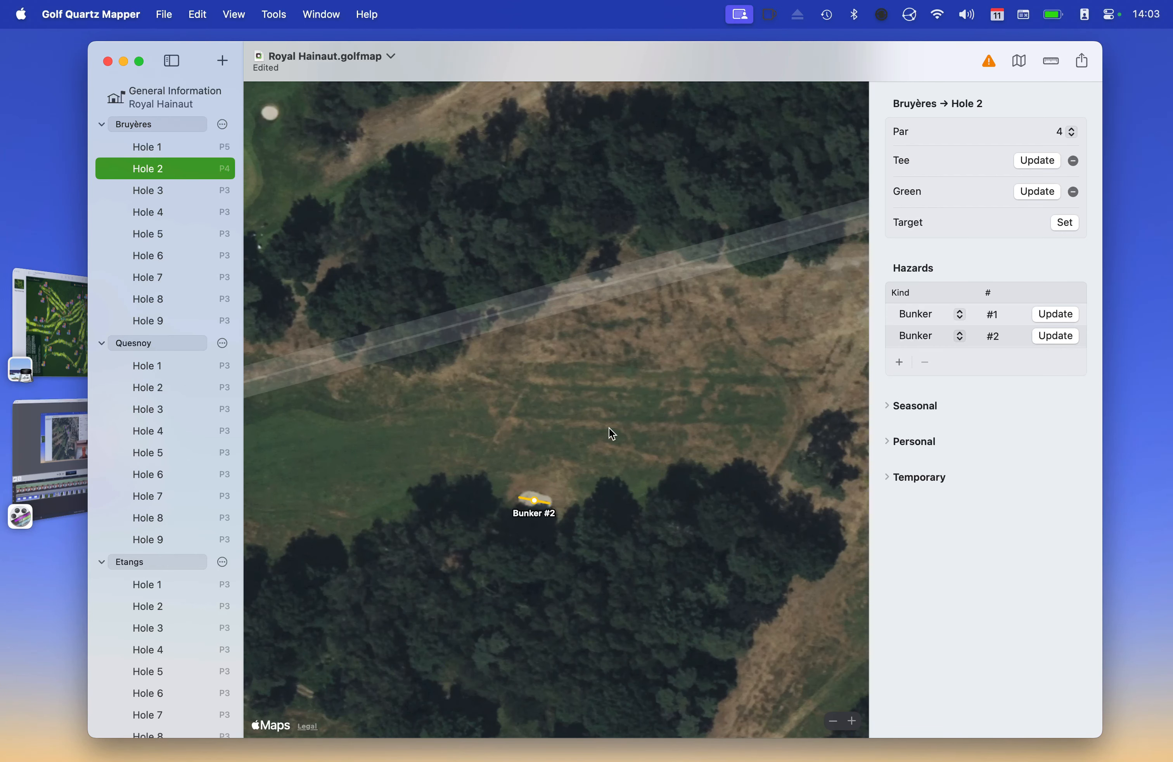
pyautogui.hscroll(9, 634, 426)
pyautogui.hscroll(-7, 635, 426)
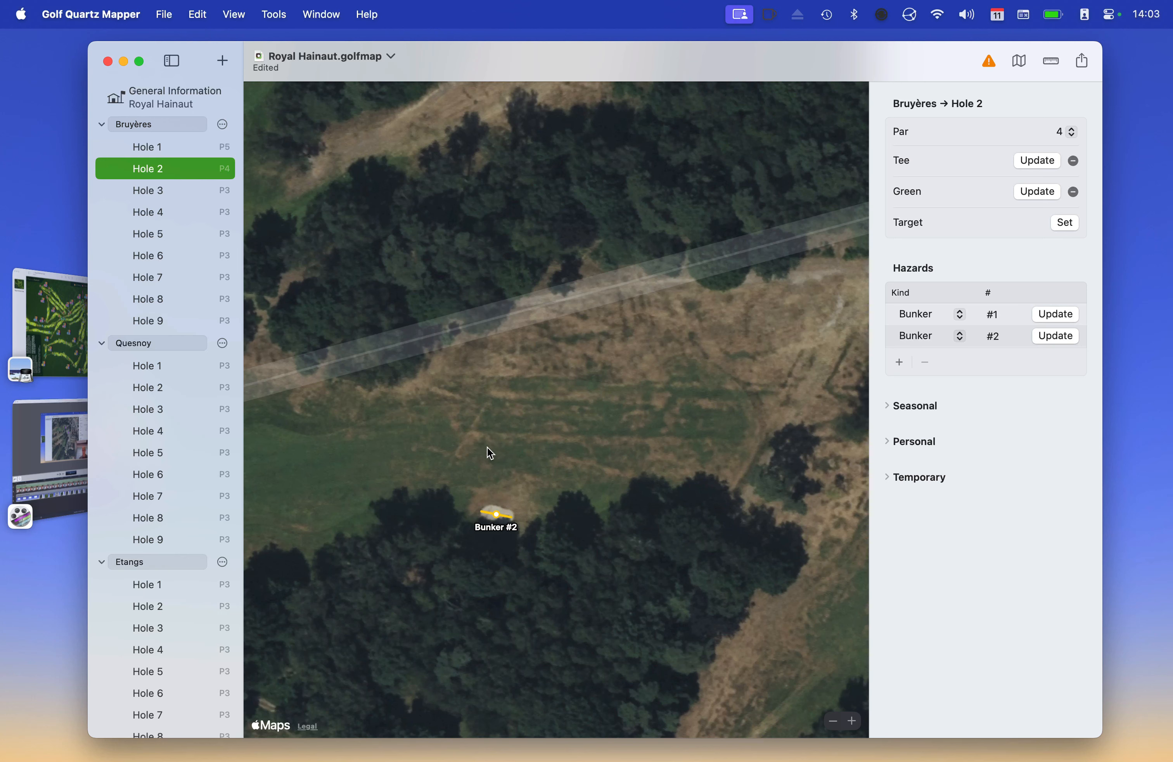
pyautogui.hscroll(-3, 489, 451)
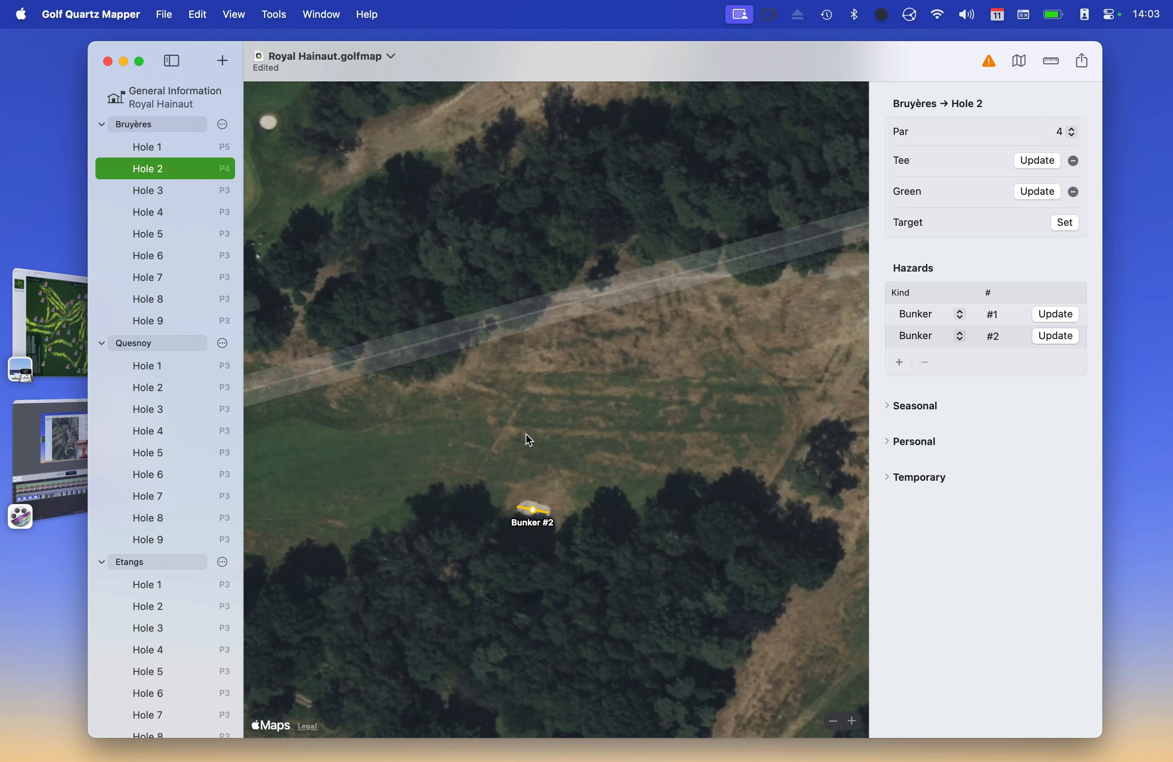
# Place Hole 2's tee target on the fairway above Bunker #2
pyautogui.press('super+t')
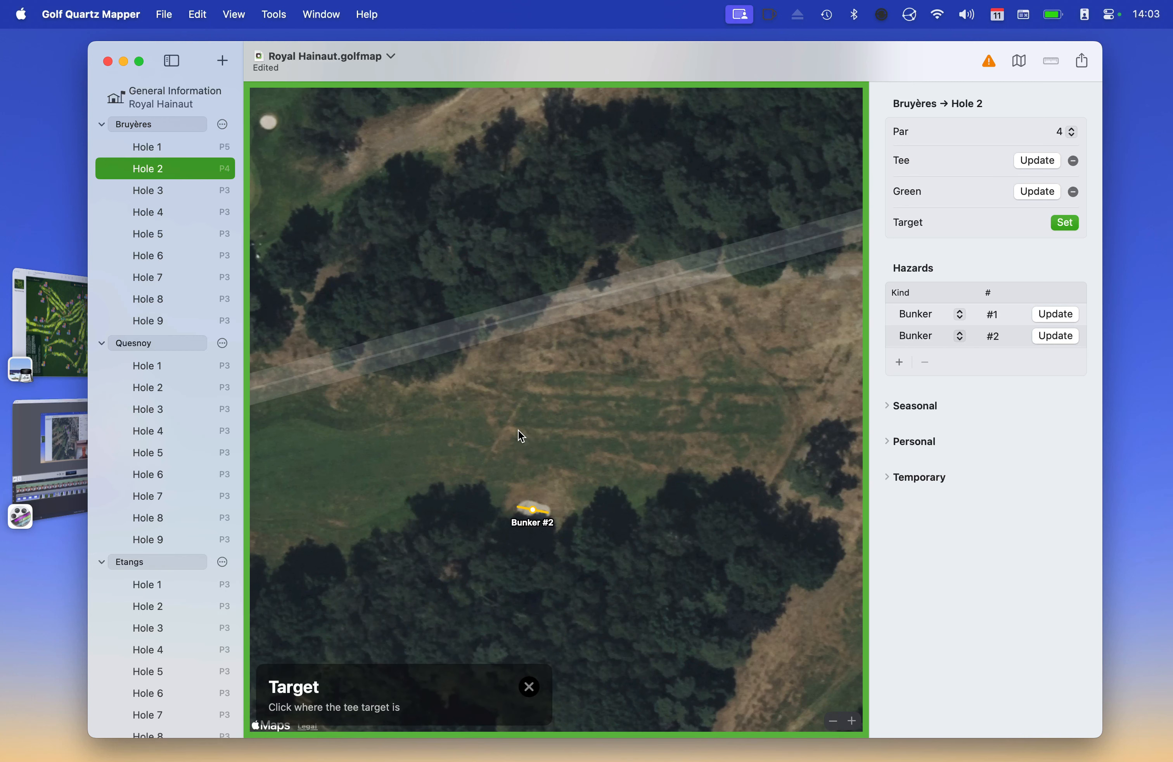
pyautogui.click(514, 434)
pyautogui.hscroll(-3, 431, 475)
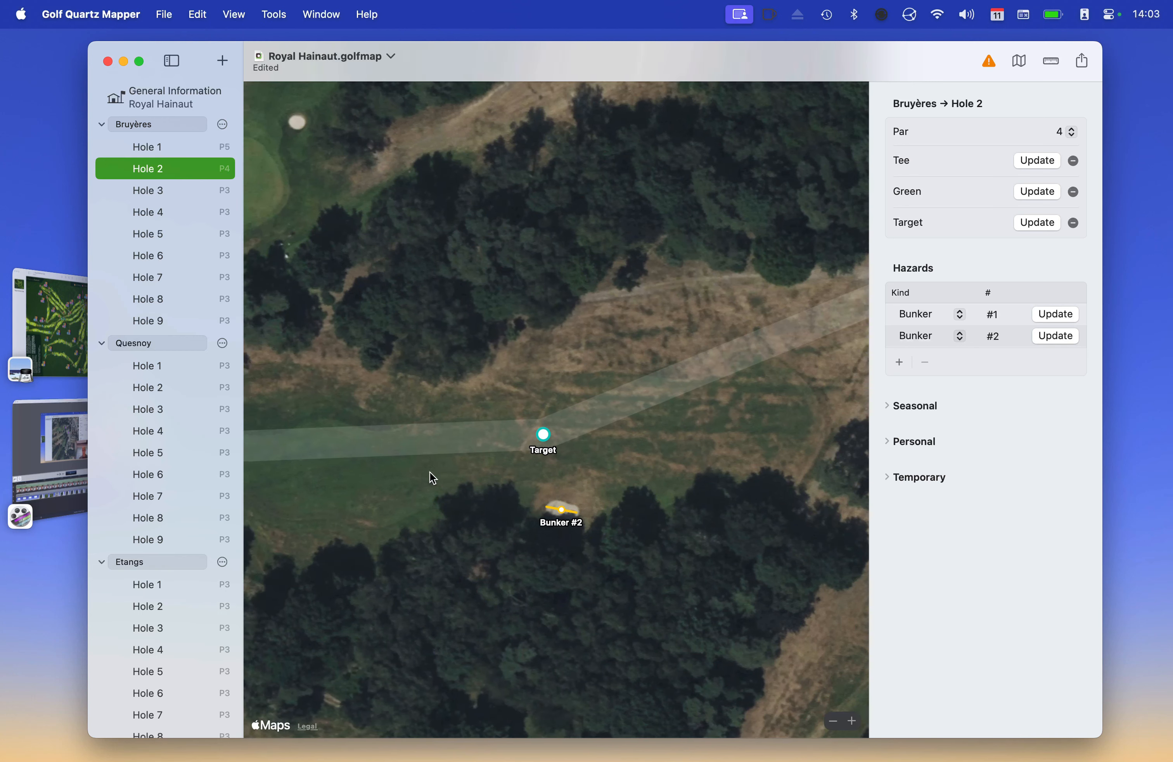
pyautogui.scroll(-5, 501, 490)
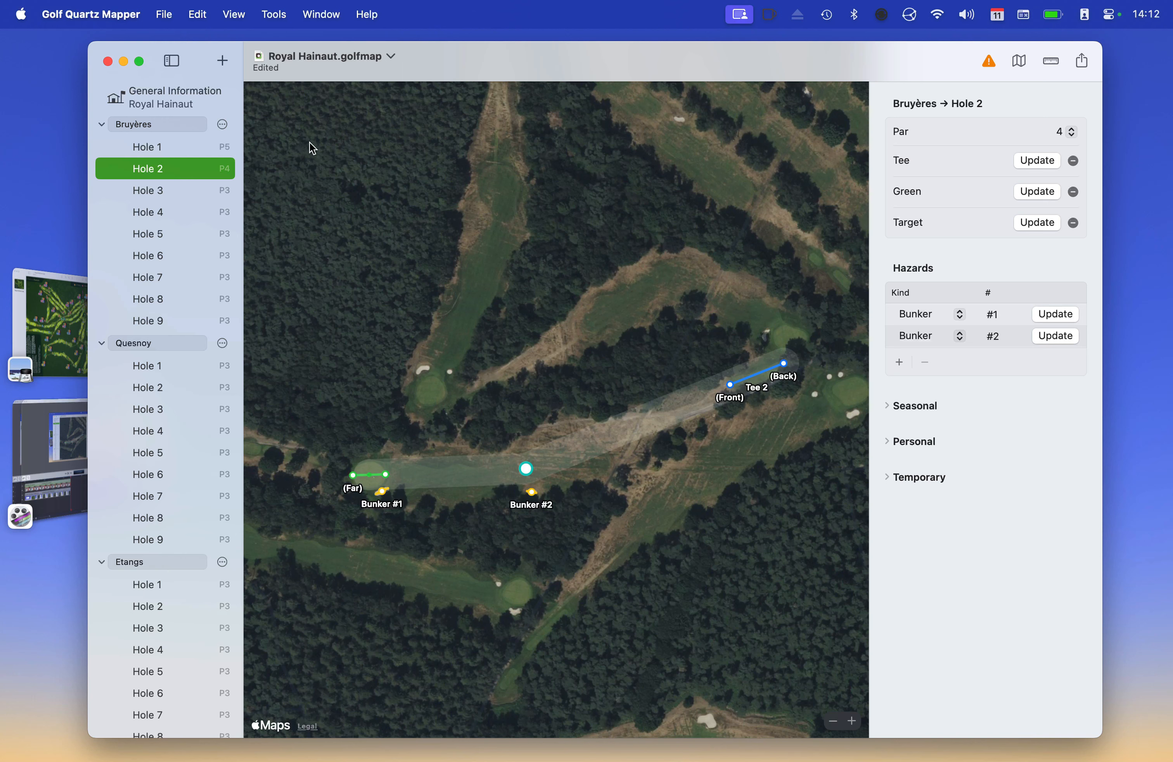
# Show validation warnings, read Hole 3's missing tee and green issues, then reselect Bruyères Hole 2
pyautogui.click(989, 62)
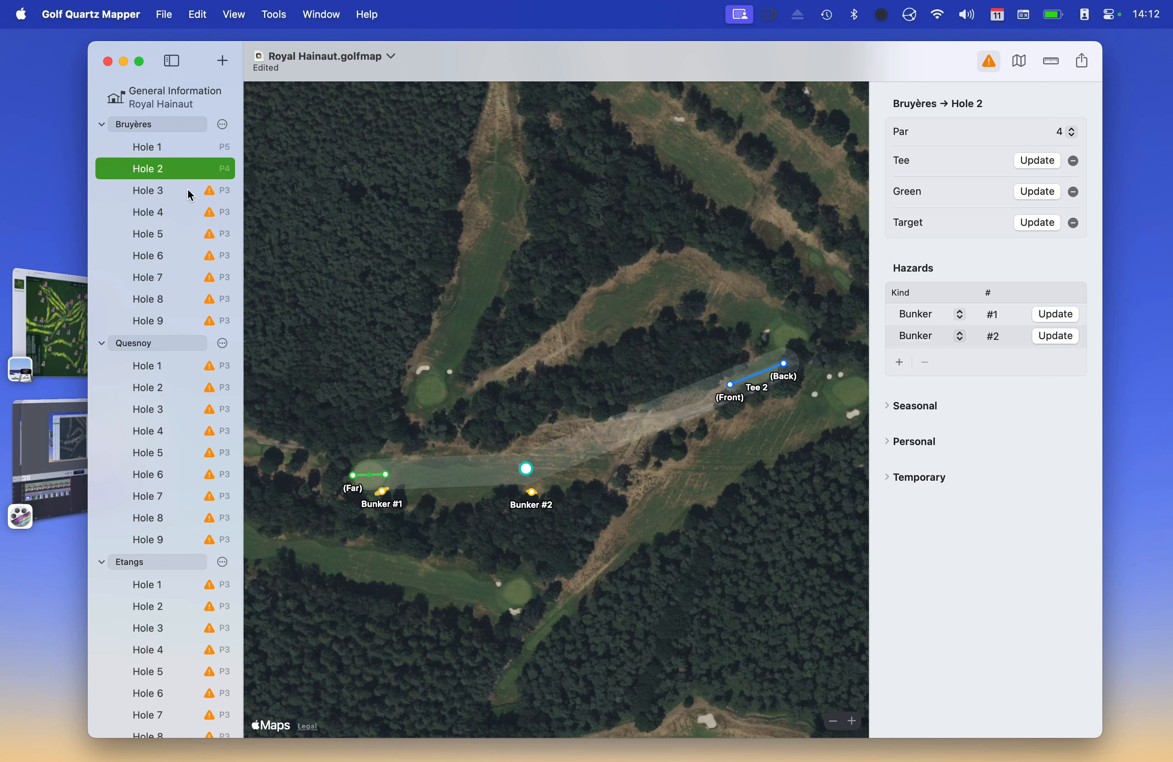
pyautogui.click(210, 191)
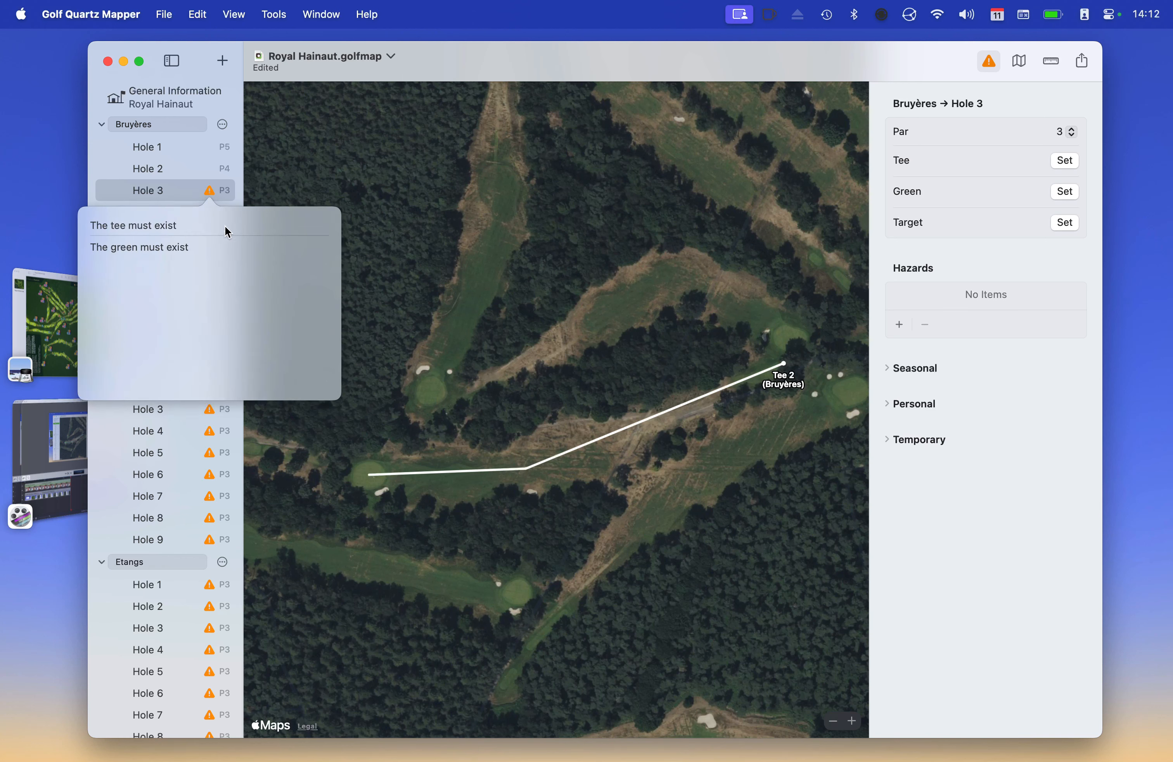
pyautogui.click(210, 191)
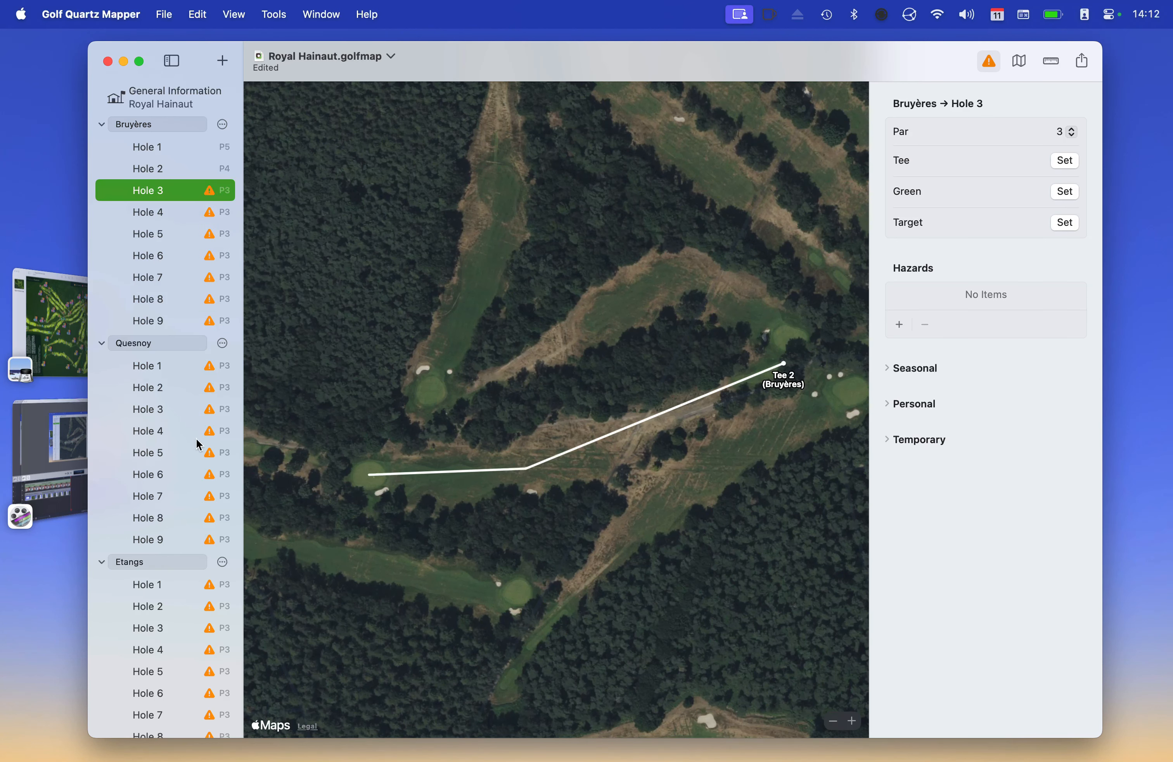
pyautogui.click(210, 198)
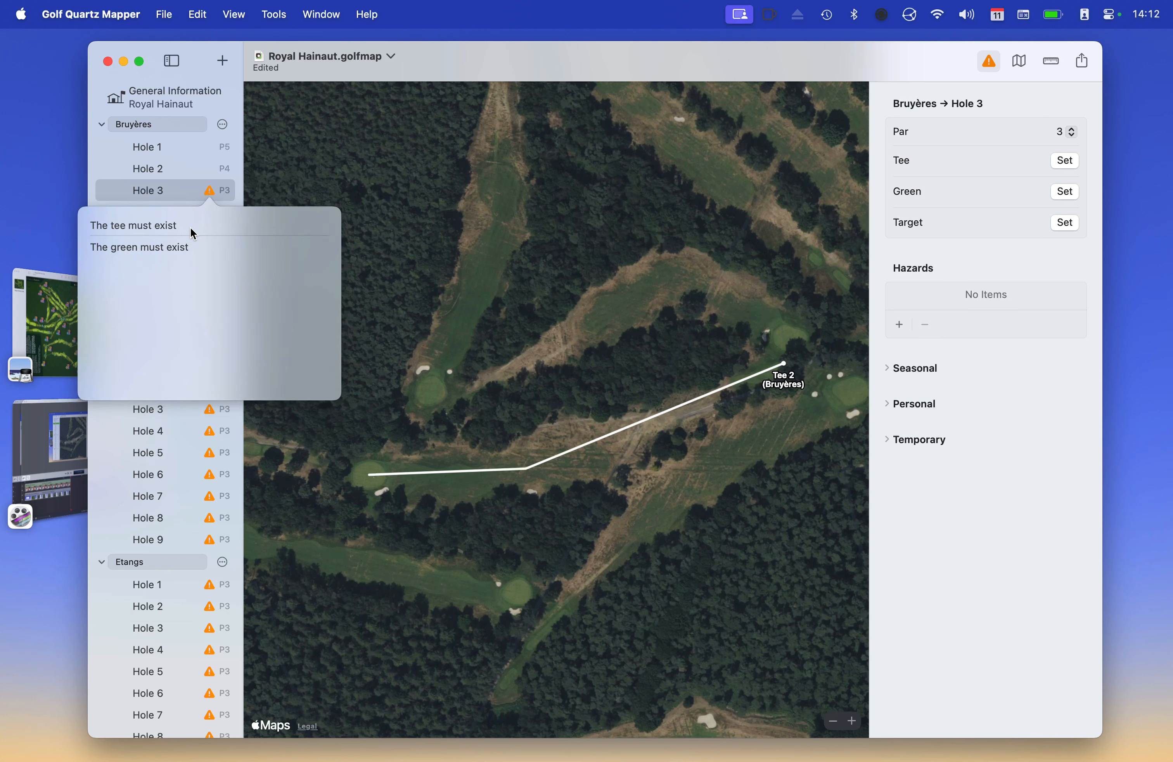
pyautogui.click(201, 203)
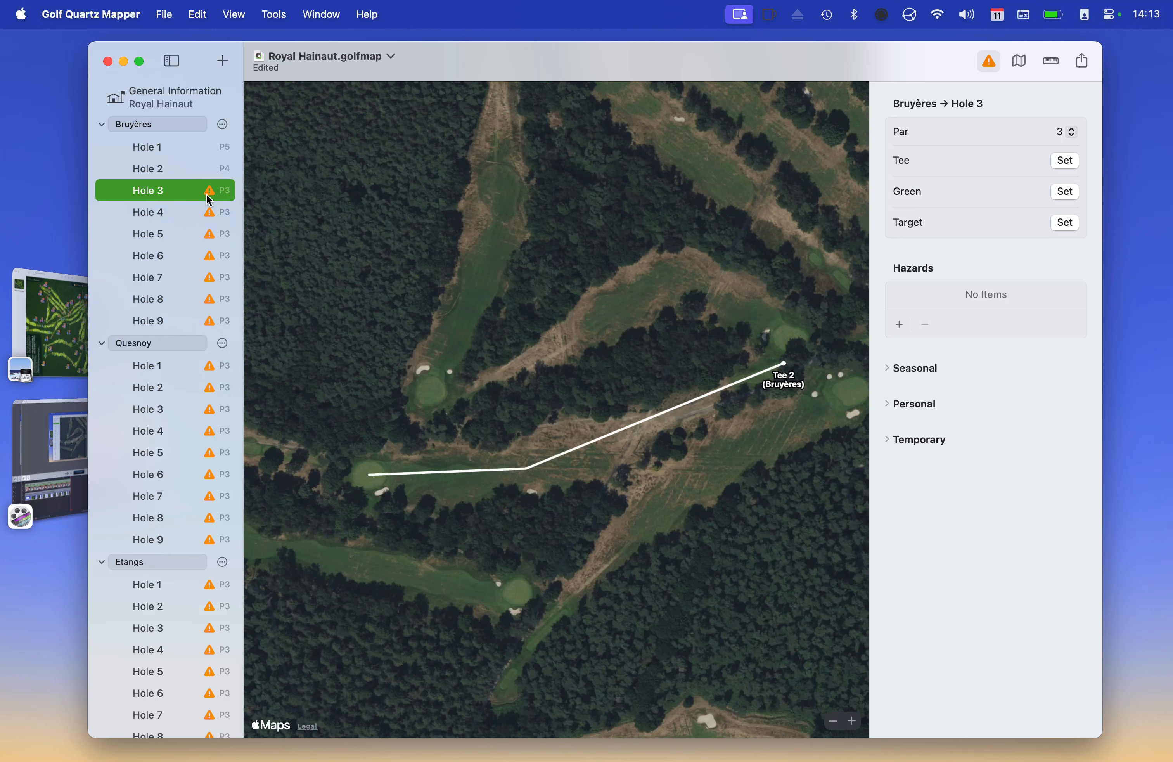
pyautogui.click(164, 169)
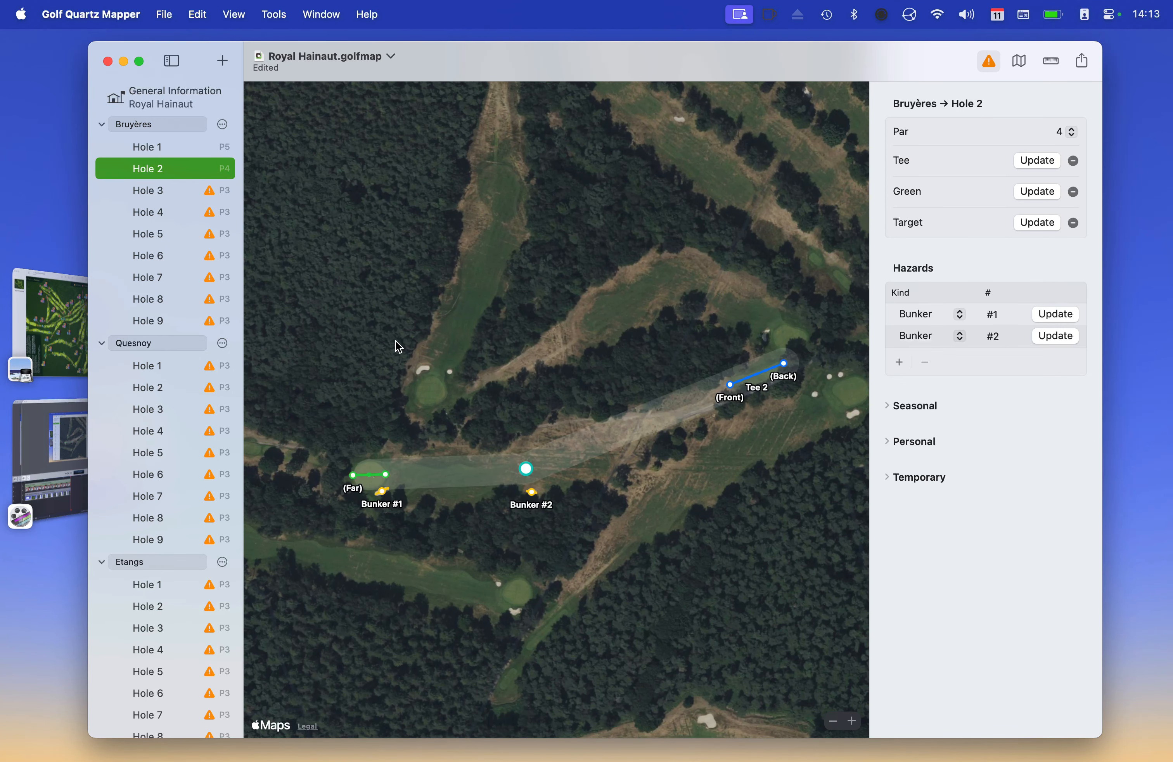
# Redraw Hole 2's green left to right with the Green Update button
pyautogui.scroll(-3, 396, 342)
pyautogui.scroll(5, 404, 354)
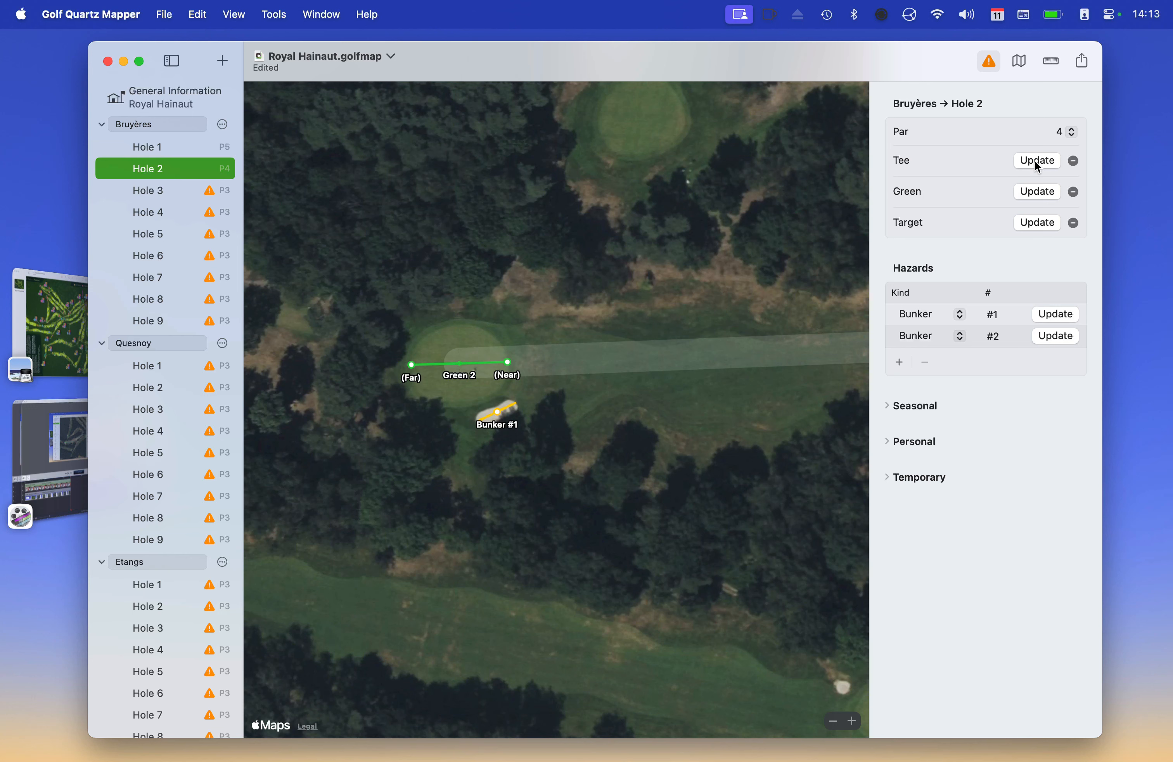
pyautogui.click(1033, 192)
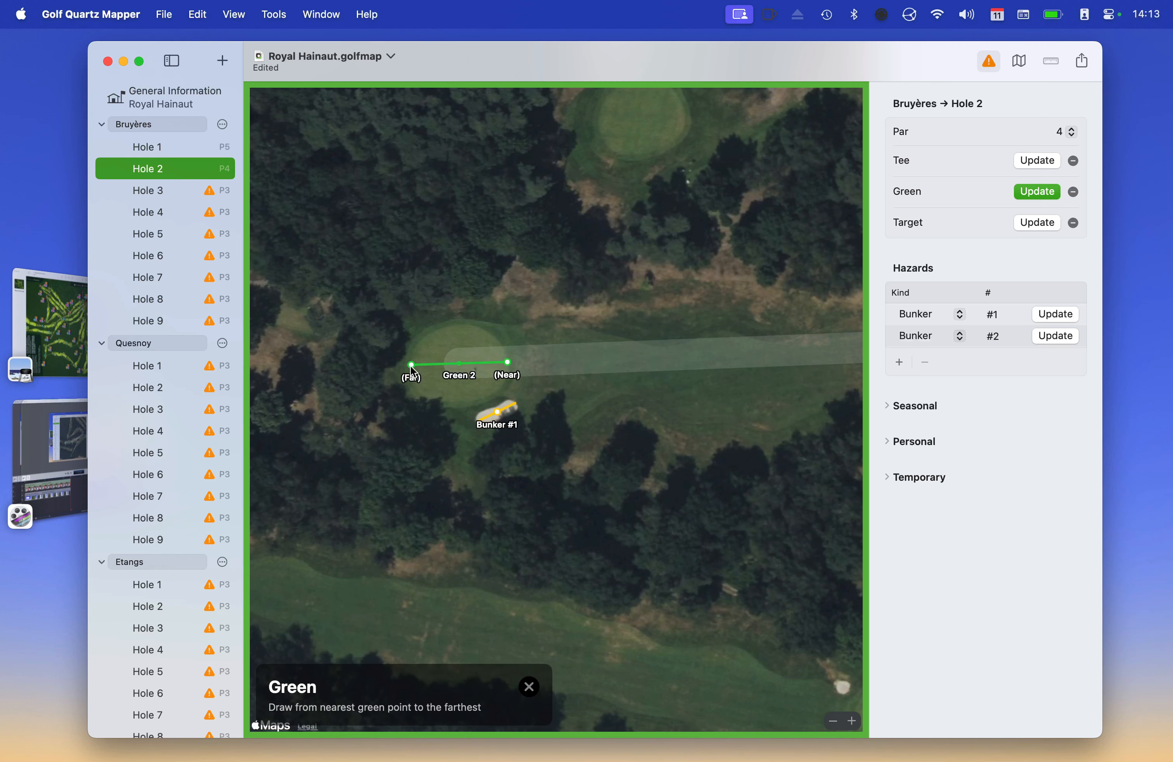
pyautogui.moveTo(409, 365); pyautogui.dragTo(509, 363)
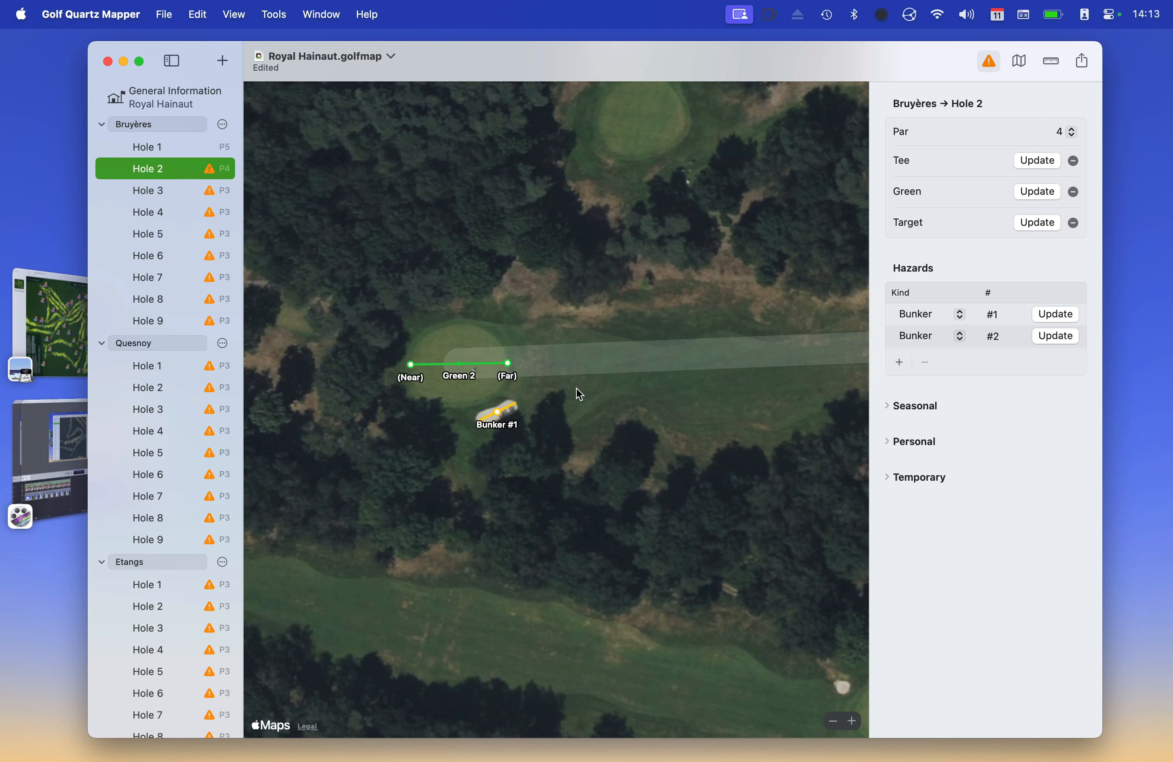
# Dismiss the 'Green is reversed' warning and redraw the green from its right end leftward
pyautogui.click(210, 170)
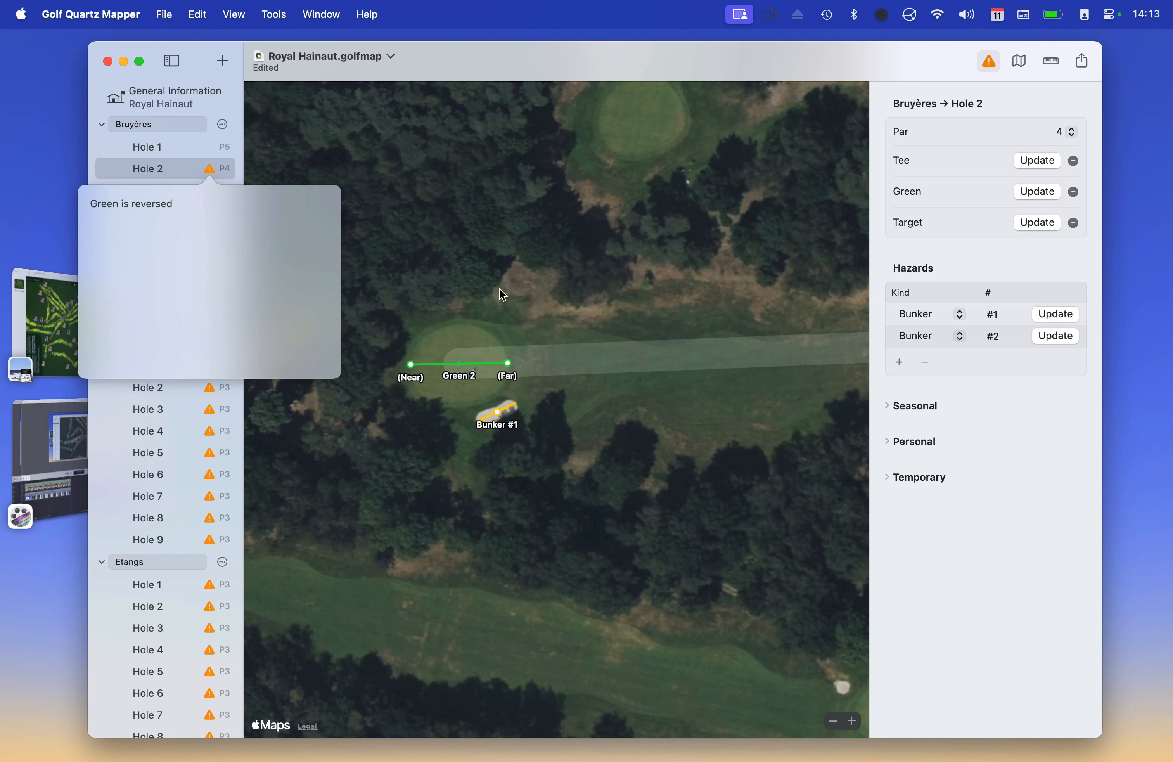
pyautogui.click(476, 298)
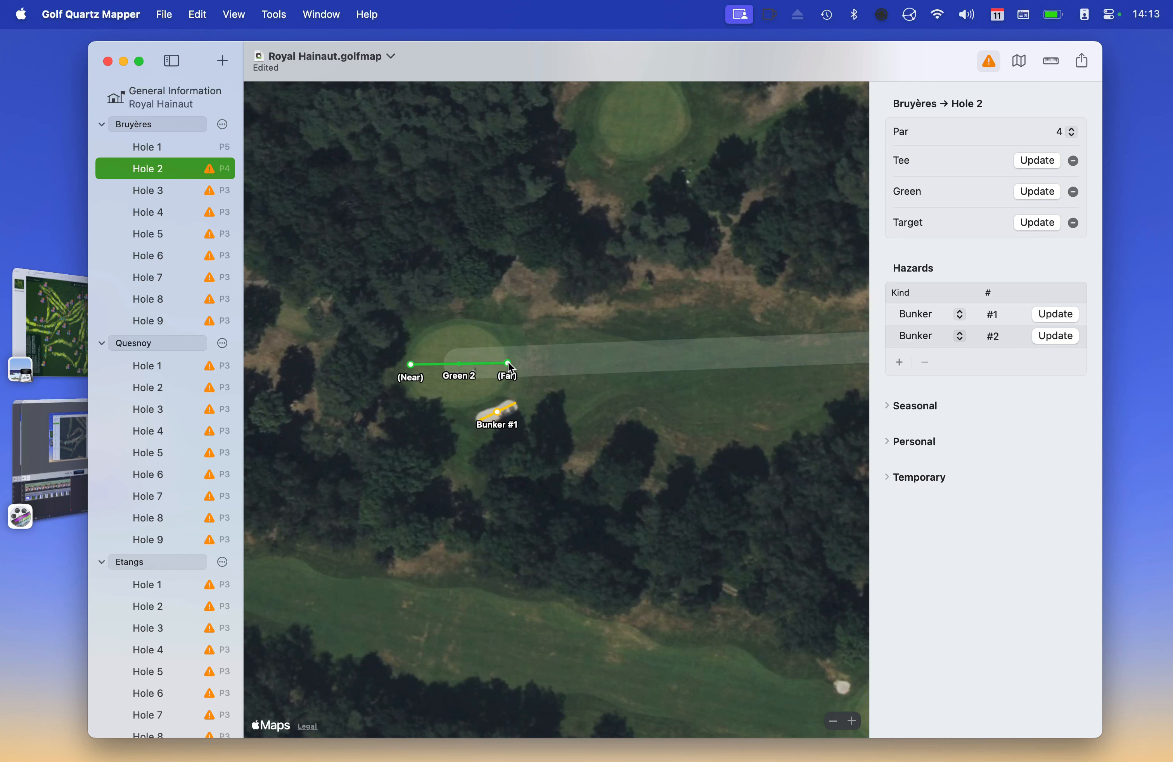
pyautogui.press('g')
pyautogui.moveTo(507, 363); pyautogui.dragTo(410, 364)
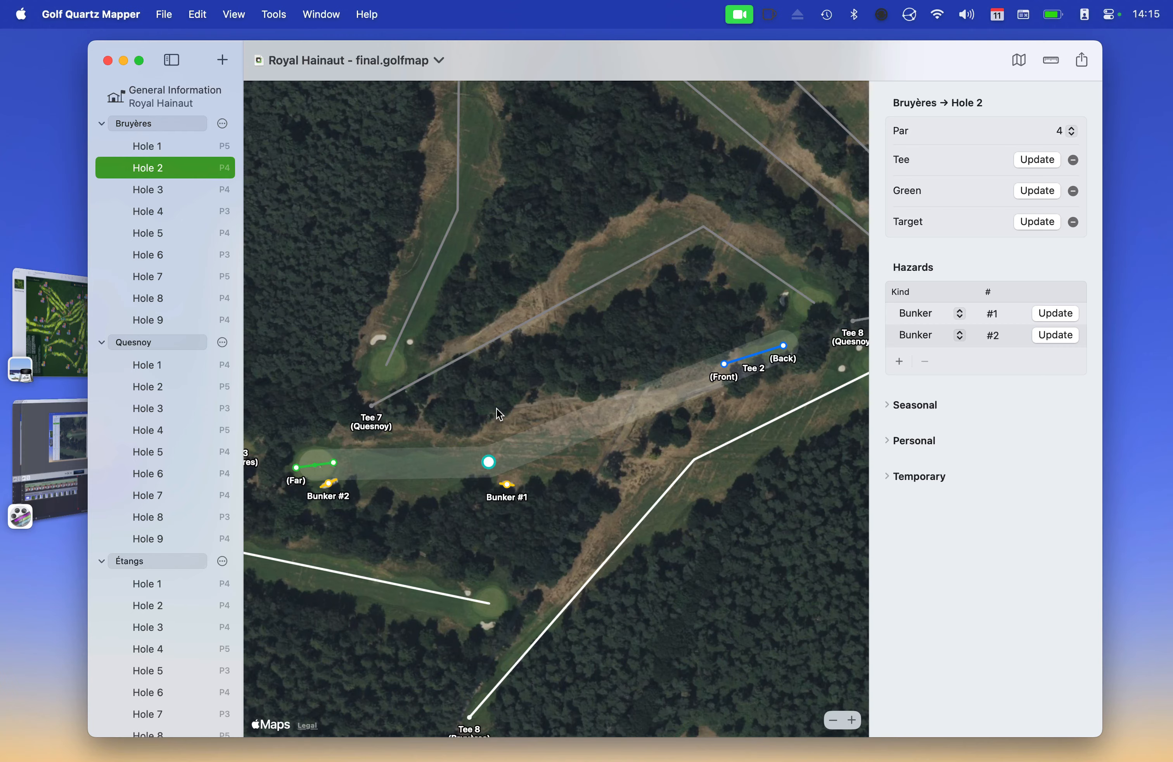
# Zoom out over the full course, then view Quesnoy Hole 1, Étangs Hole 1 and Quesnoy Hole 1 again
pyautogui.scroll(2, 497, 410)
pyautogui.scroll(-4, 496, 408)
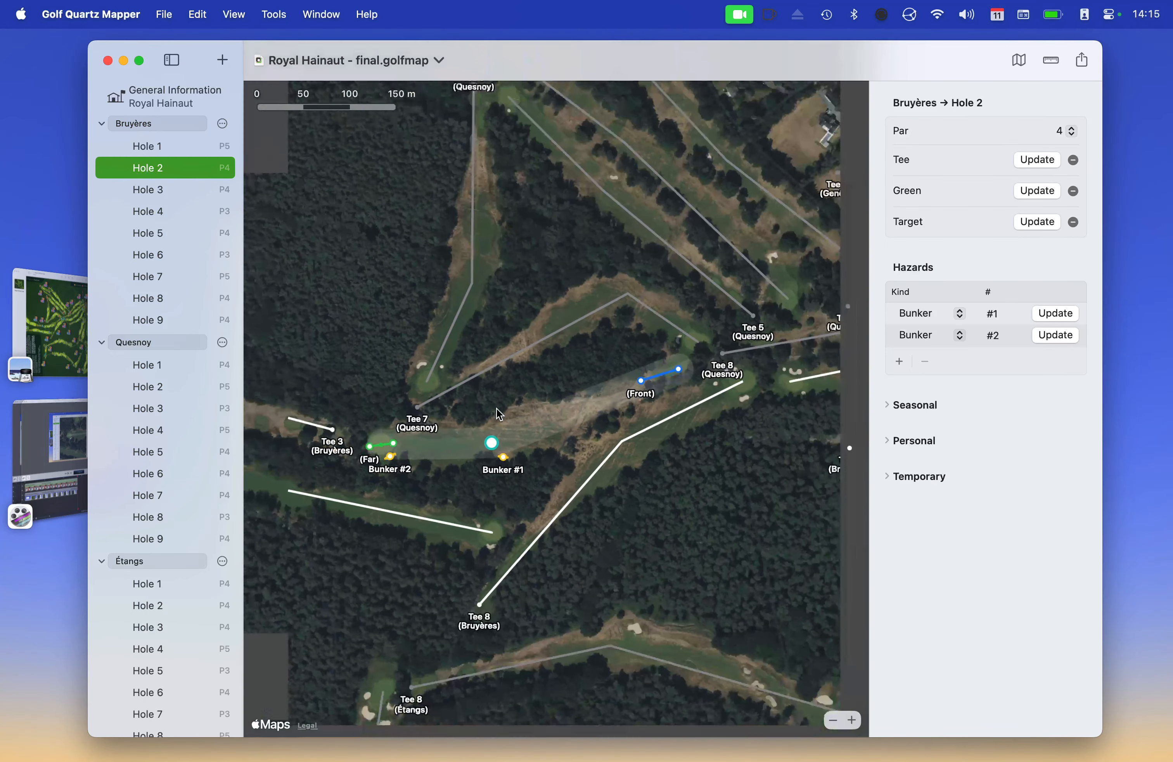
pyautogui.scroll(-3, 499, 413)
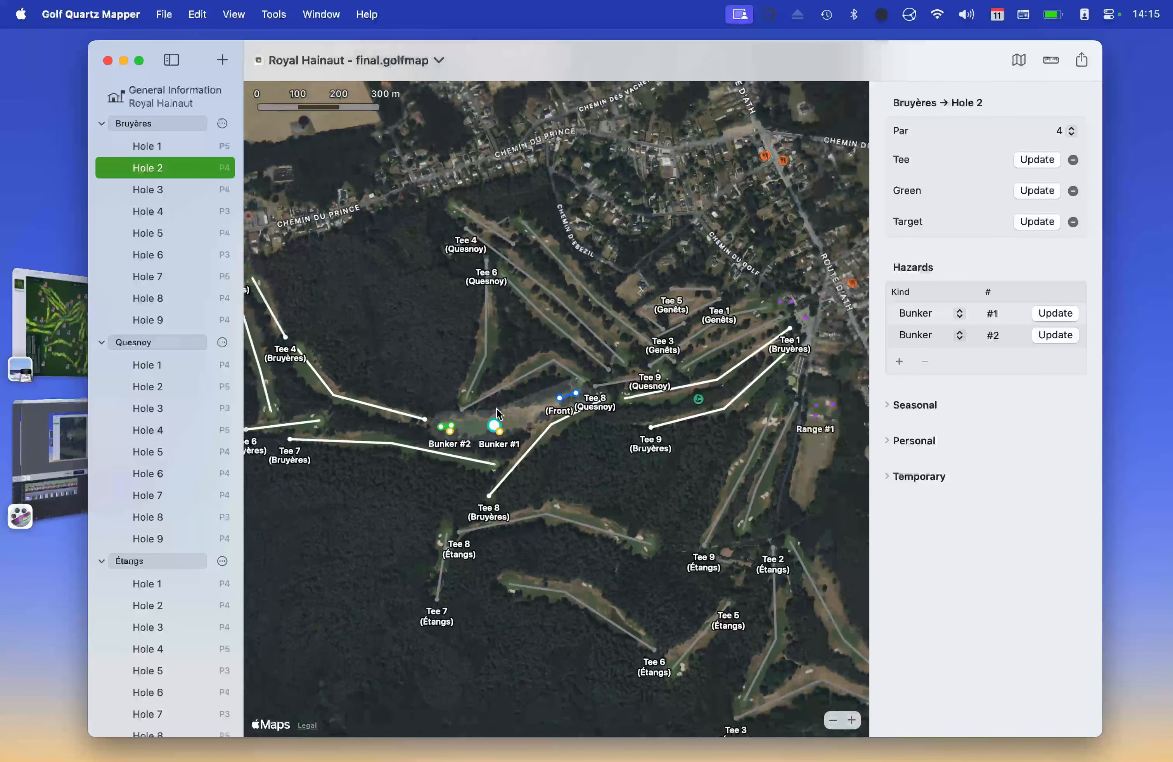
pyautogui.scroll(-3, 518, 429)
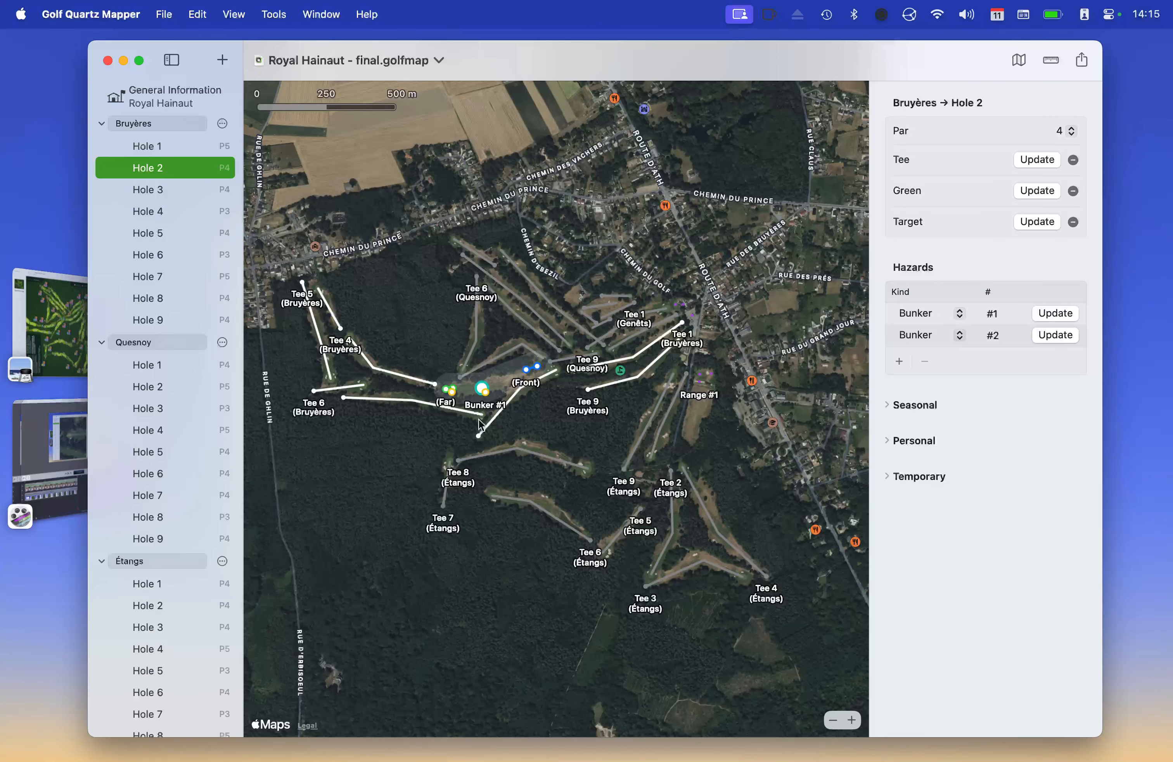
pyautogui.hscroll(-2, 489, 425)
pyautogui.scroll(3, 487, 419)
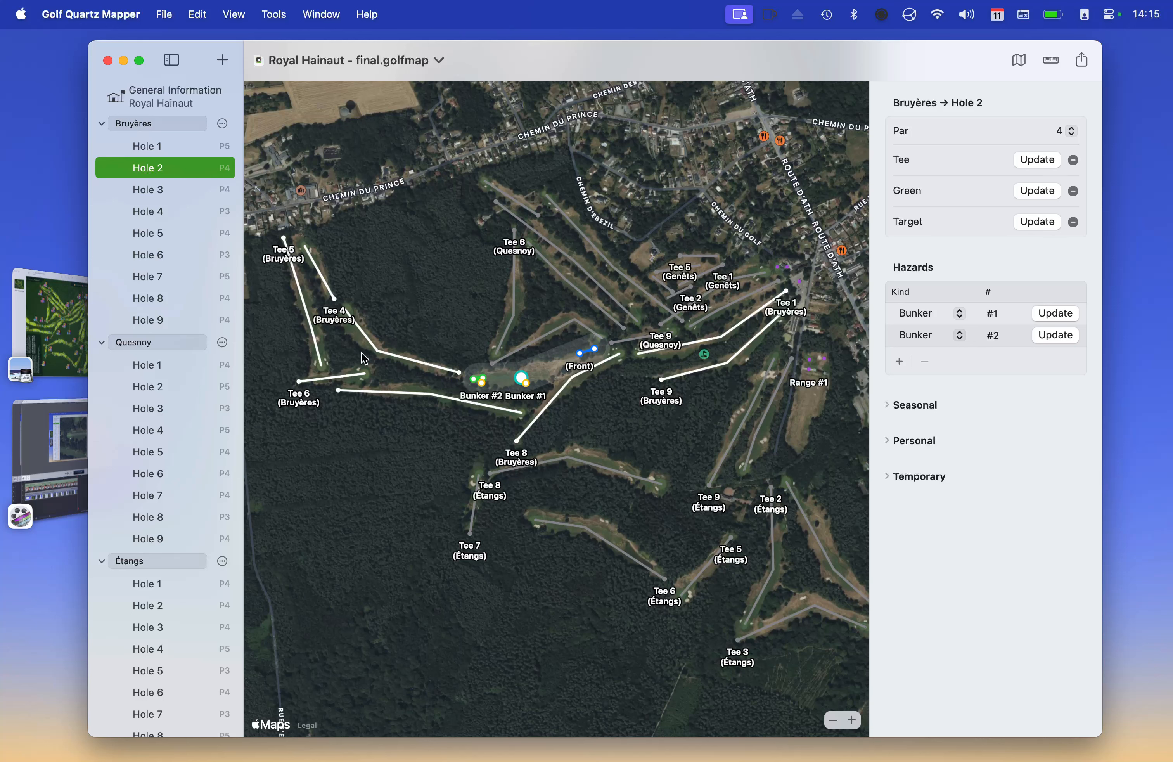
pyautogui.click(151, 366)
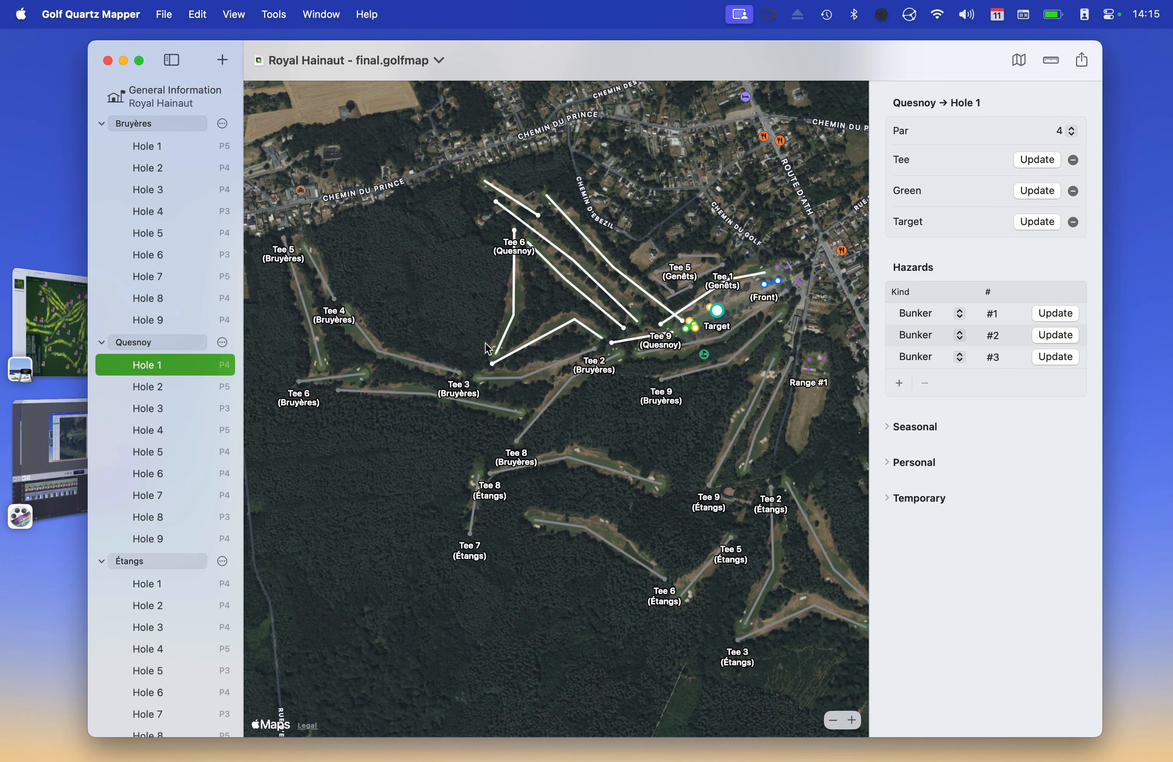
pyautogui.click(160, 583)
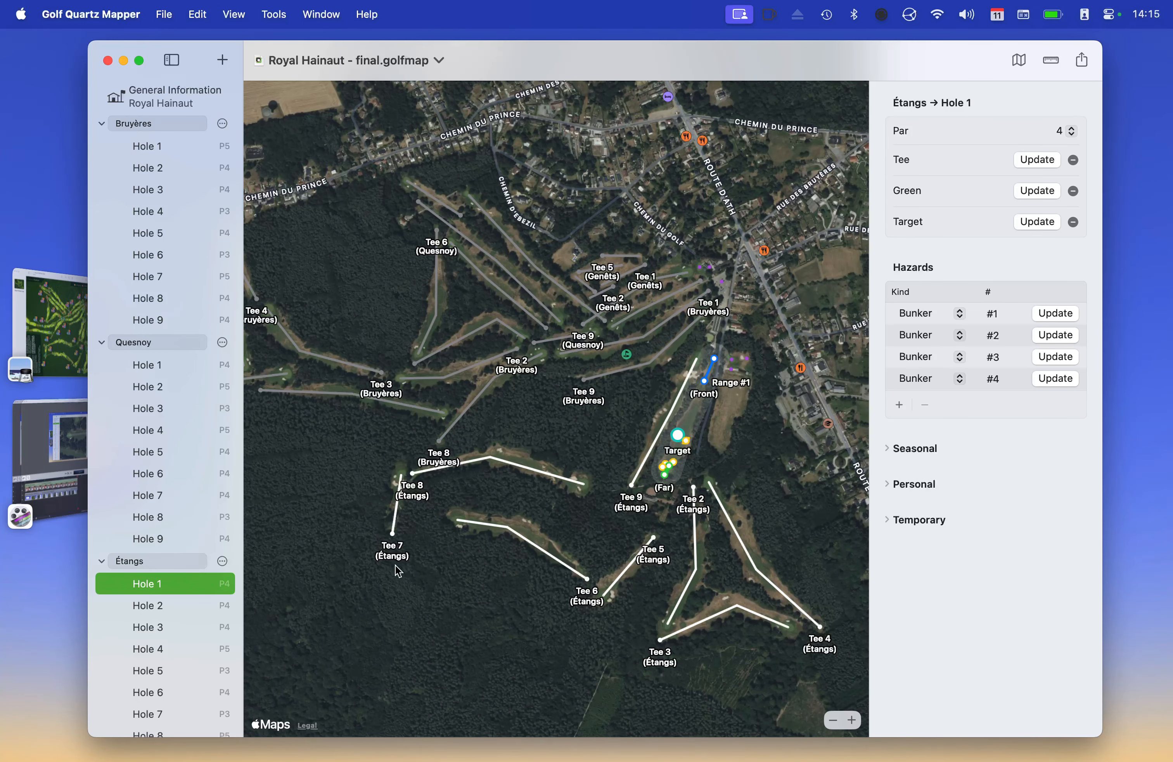
pyautogui.click(144, 366)
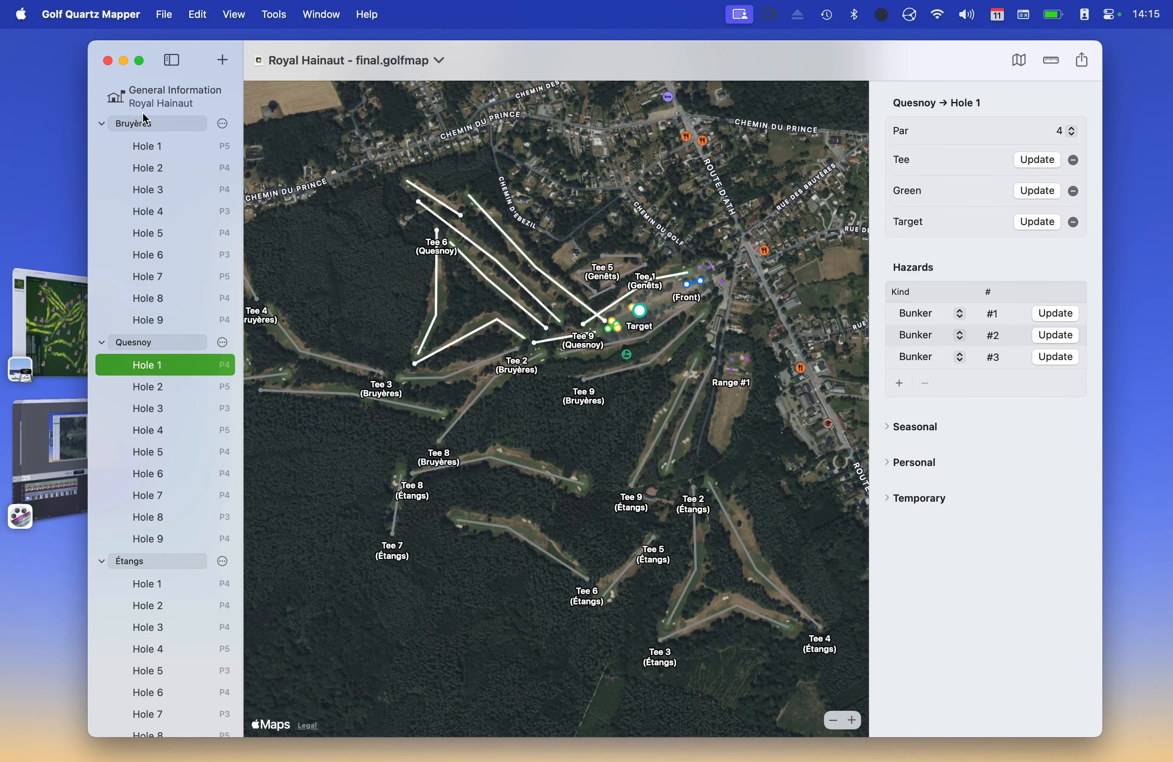